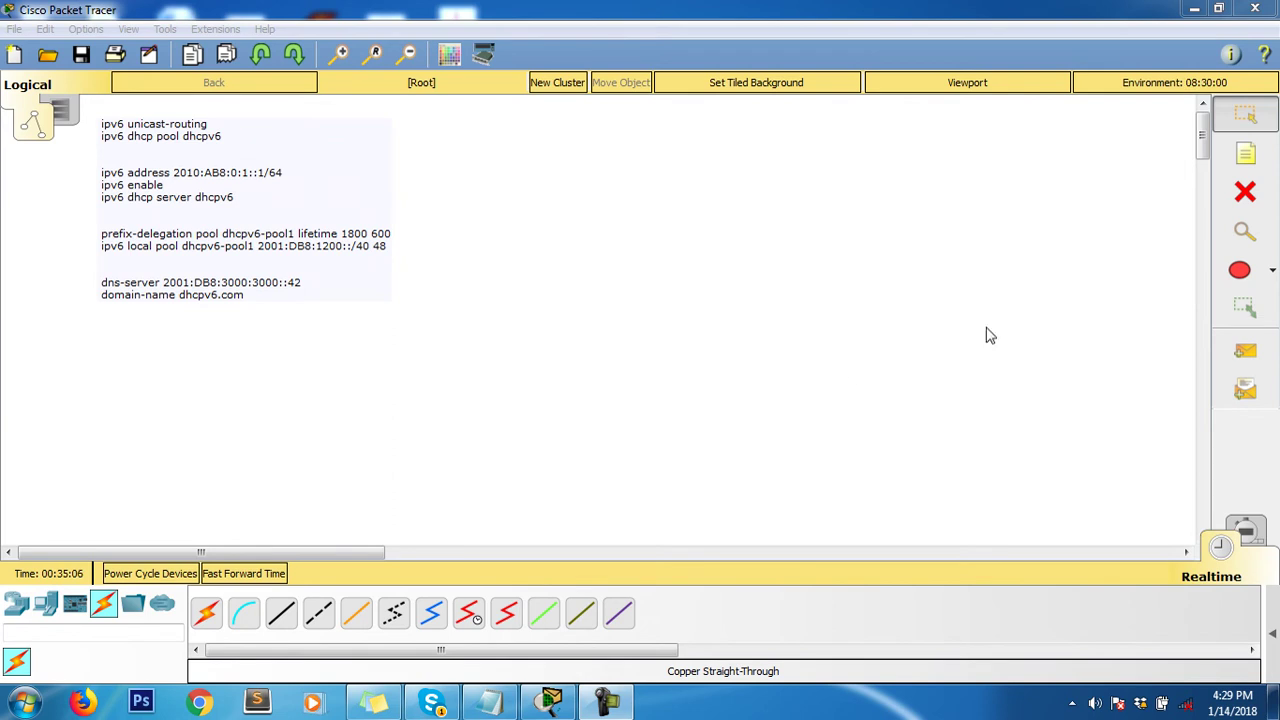
- Show the Routers category in the device-type selection box
{"action": "left_click", "coordinate": [16, 603]}
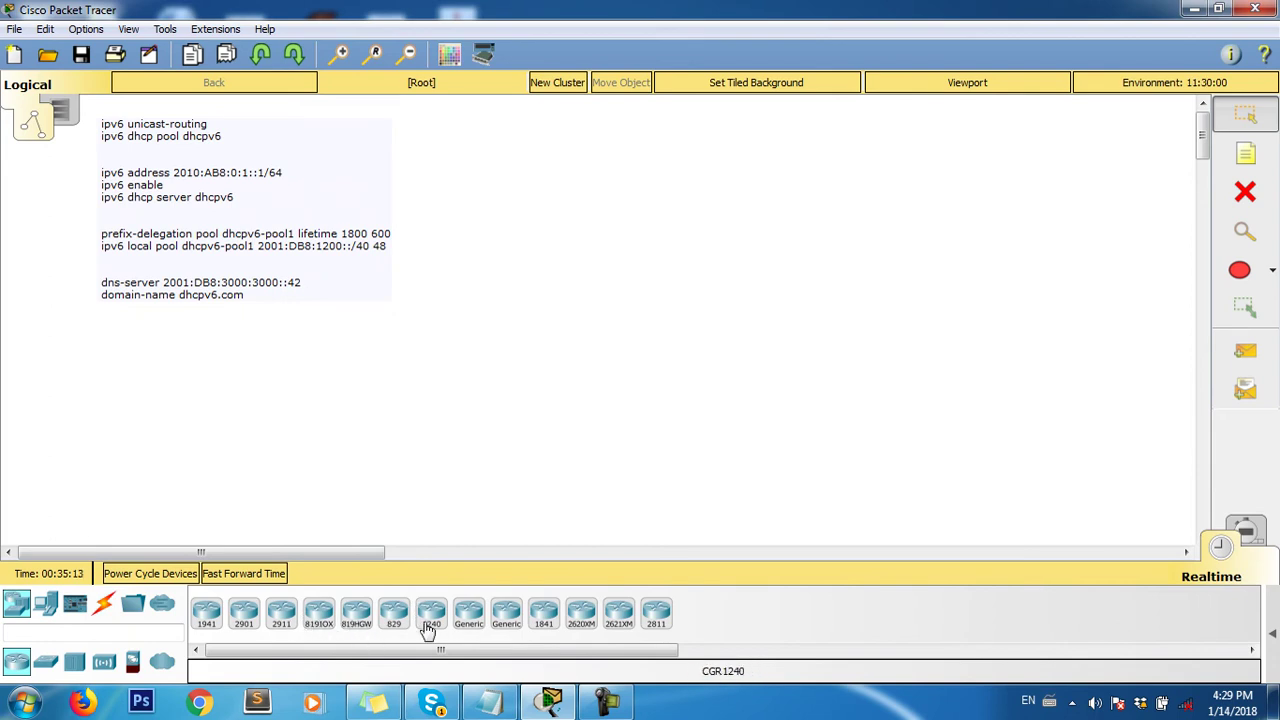
- Place an 1841 router at the top centre with a 2960 switch beneath it
{"action": "left_click", "coordinate": [543, 612]}
{"action": "left_click", "coordinate": [640, 280]}
{"action": "left_click_drag", "start_coordinate": [643, 283], "coordinate": [663, 183]}
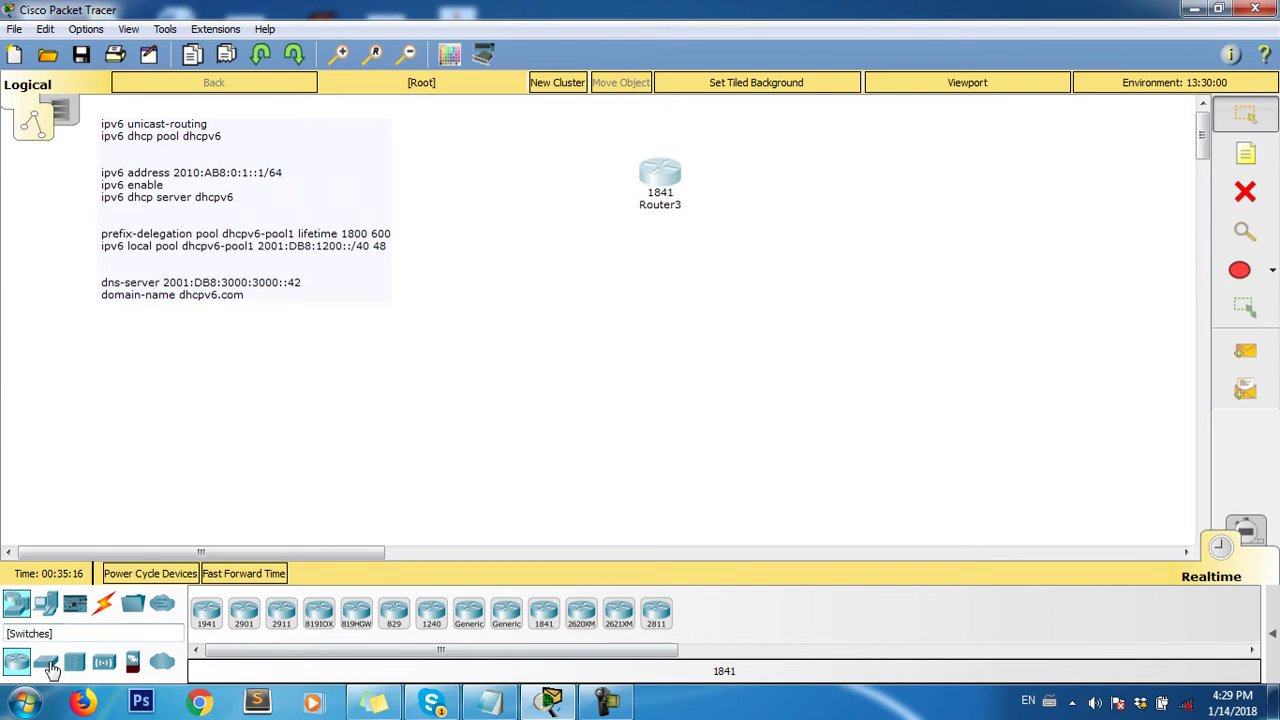
{"action": "left_click", "coordinate": [46, 662]}
{"action": "left_click", "coordinate": [206, 612]}
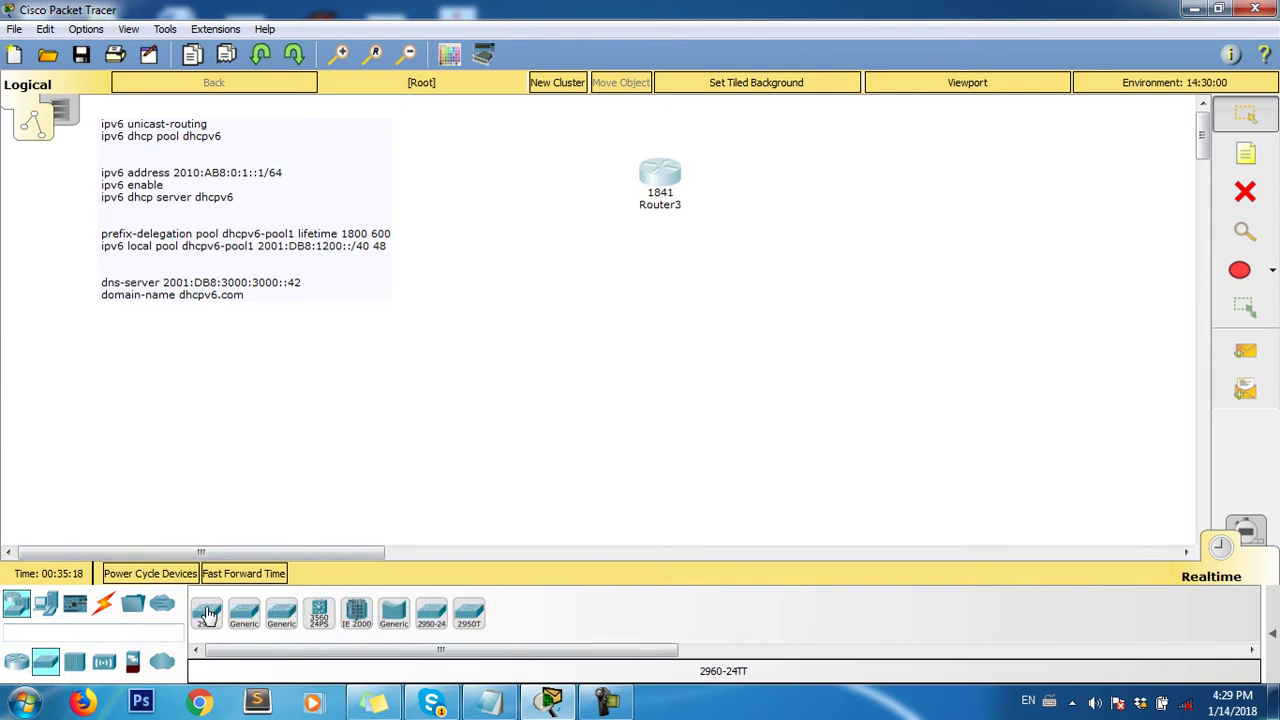
{"action": "left_click", "coordinate": [680, 331]}
{"action": "left_click_drag", "start_coordinate": [680, 331], "coordinate": [648, 303]}
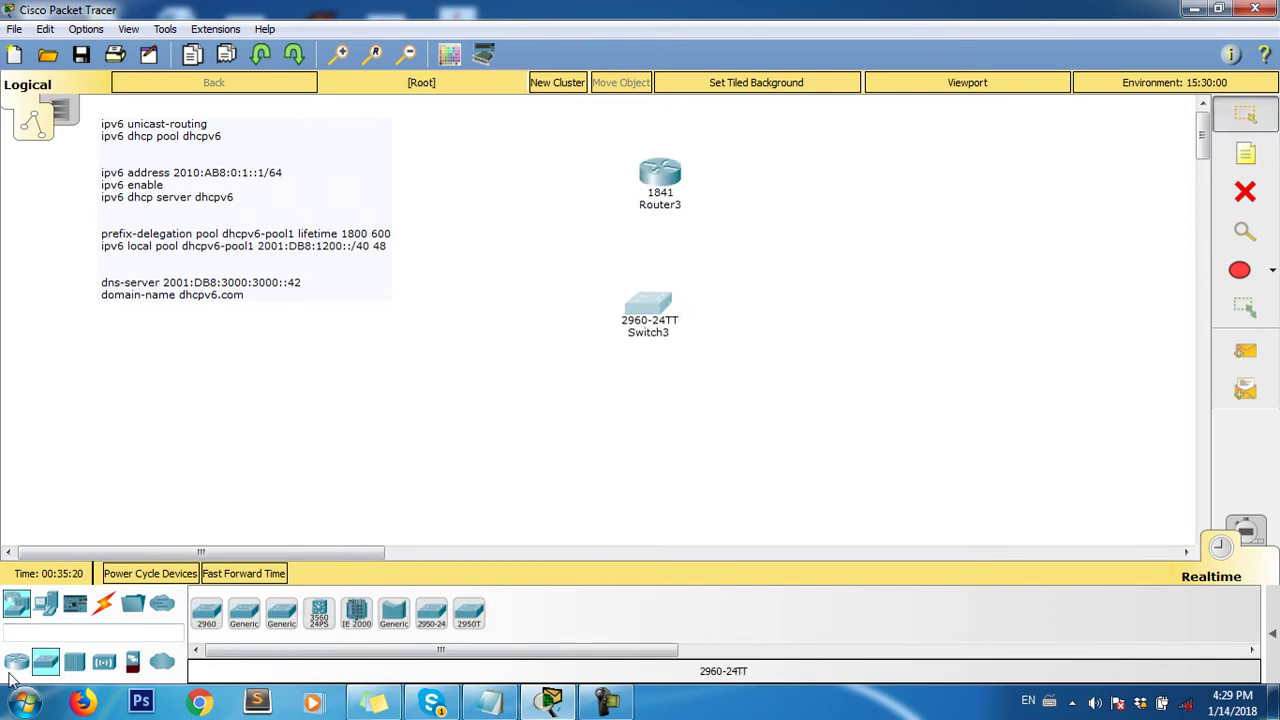
- Add a PC below-left and a laptop below-right of the switch
{"action": "left_click", "coordinate": [44, 605]}
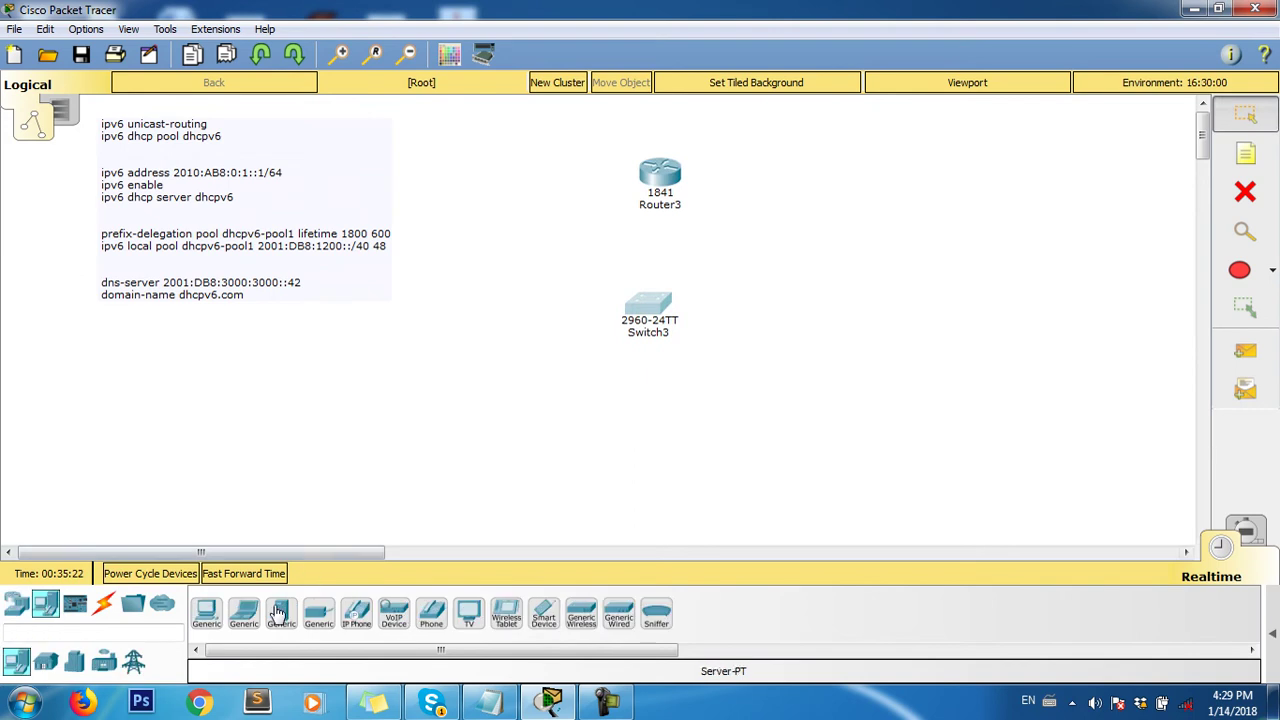
{"action": "left_click", "coordinate": [206, 612]}
{"action": "left_click", "coordinate": [521, 427]}
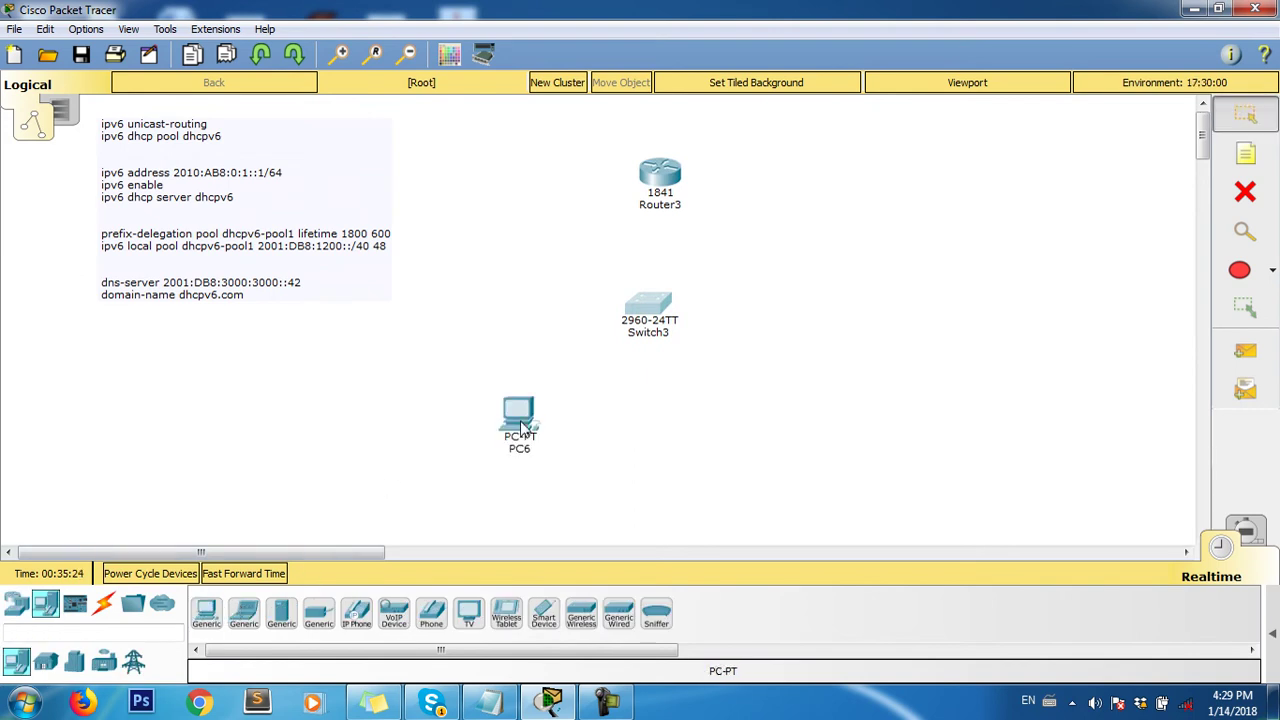
{"action": "left_click", "coordinate": [244, 612]}
{"action": "left_click", "coordinate": [828, 430]}
{"action": "left_click_drag", "start_coordinate": [828, 435], "coordinate": [854, 430]}
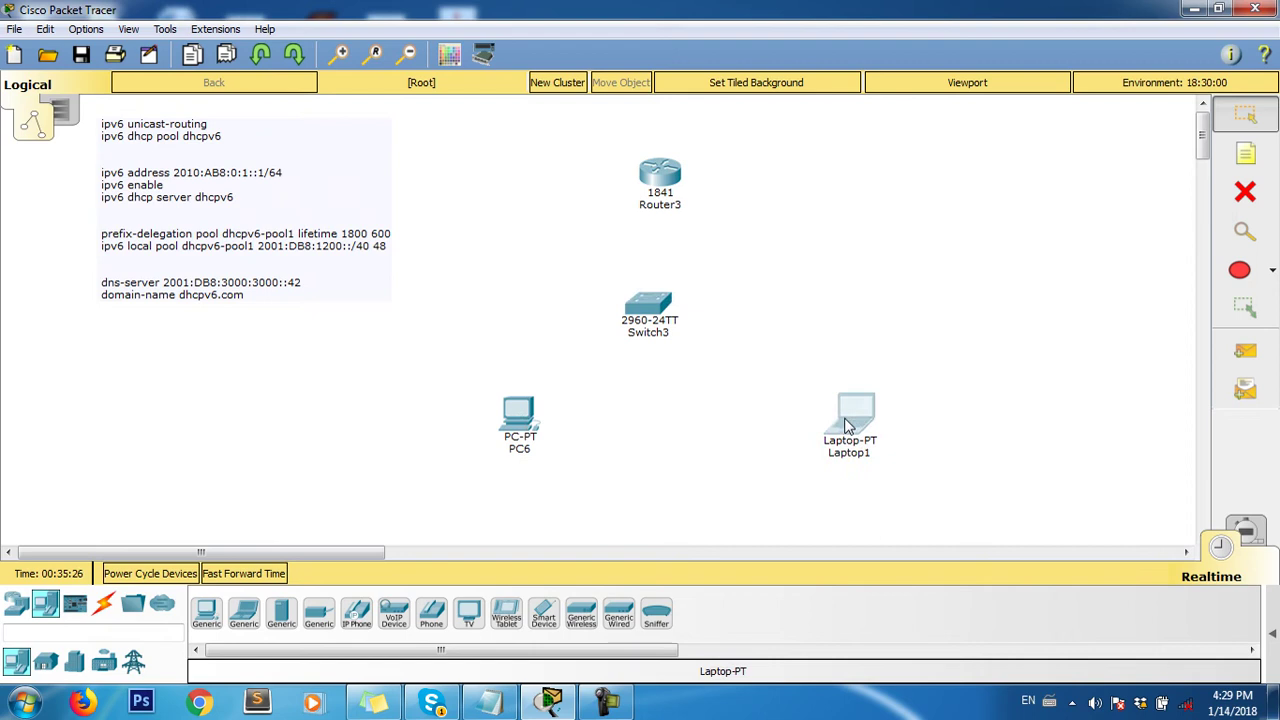
{"action": "left_click_drag", "start_coordinate": [521, 437], "coordinate": [473, 430]}
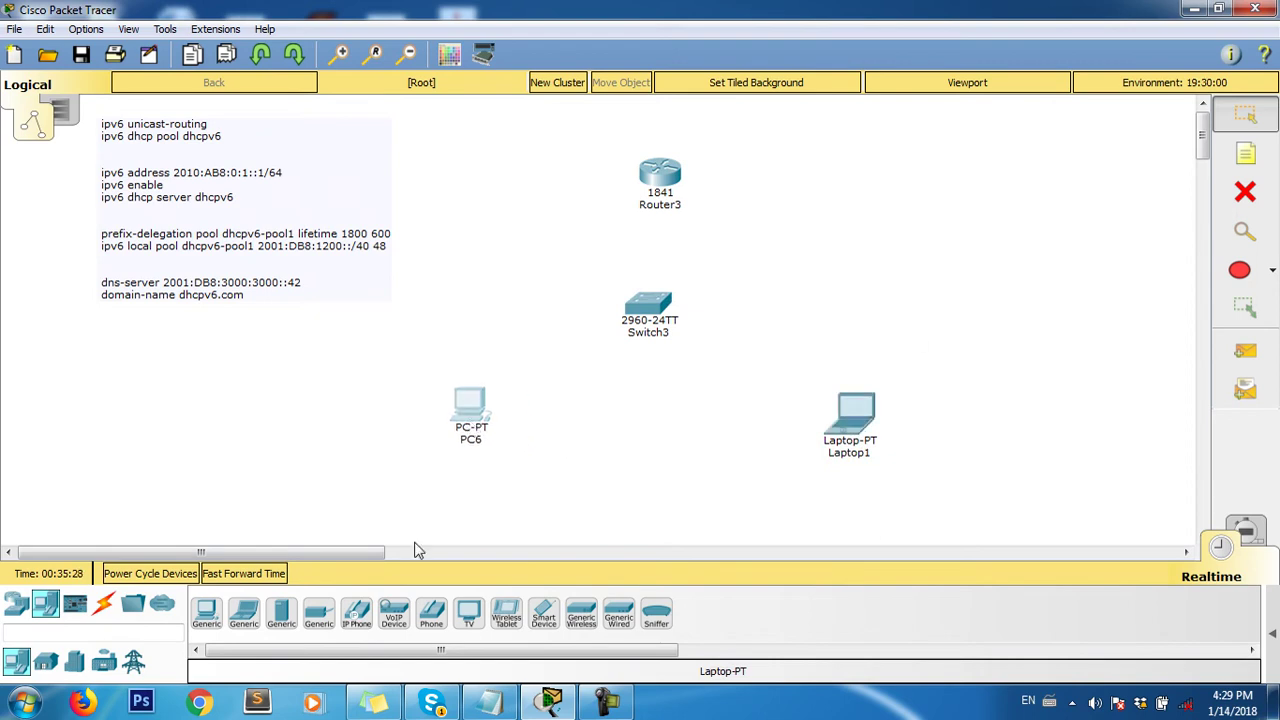
- Cable PC6 Fa0 to Switch3 Fa0/1 and Laptop1 Fa0 to Fa0/2 with straight-through copper
{"action": "left_click", "coordinate": [104, 604]}
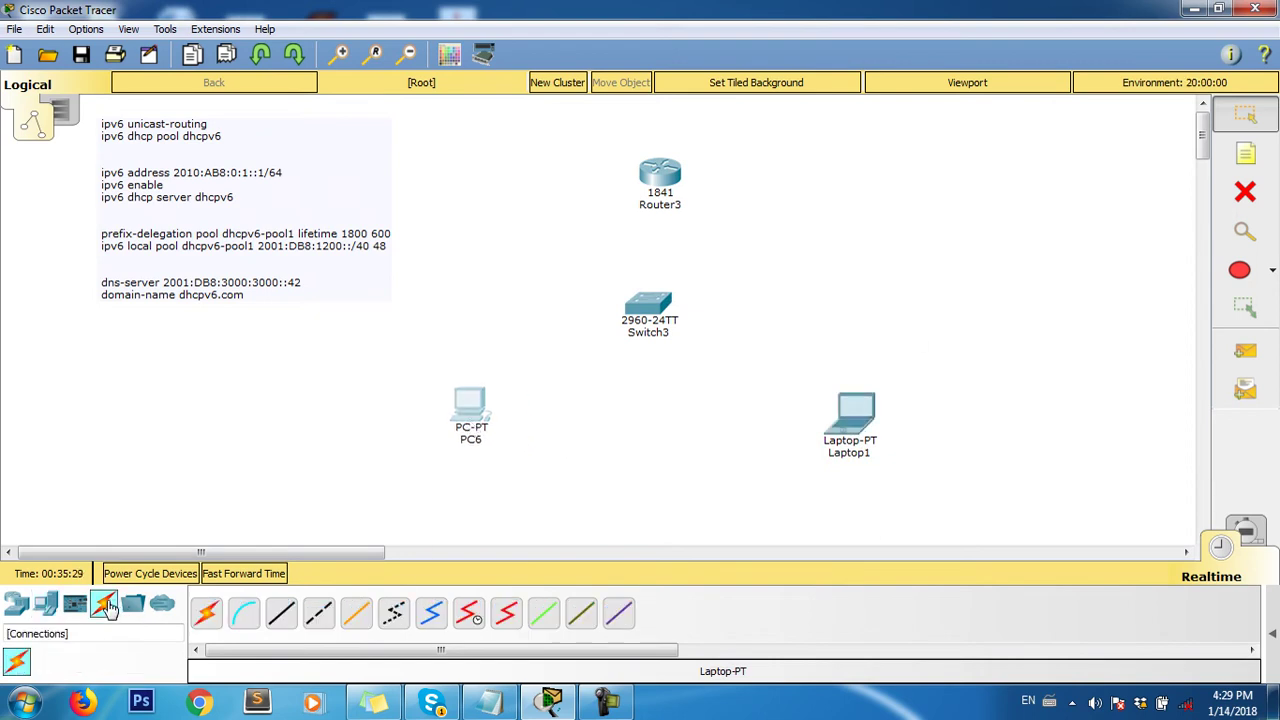
{"action": "left_click", "coordinate": [281, 614]}
{"action": "left_click", "coordinate": [469, 404]}
{"action": "left_click", "coordinate": [548, 471]}
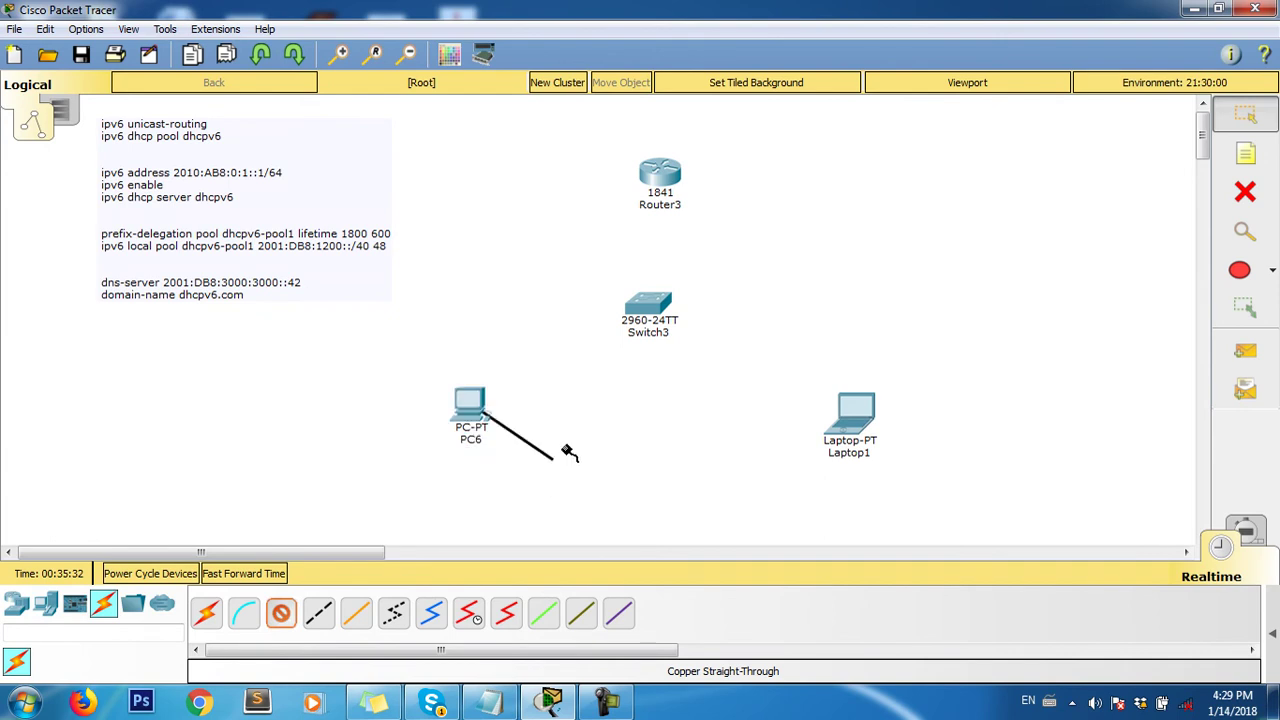
{"action": "left_click", "coordinate": [638, 312]}
{"action": "left_click", "coordinate": [716, 34]}
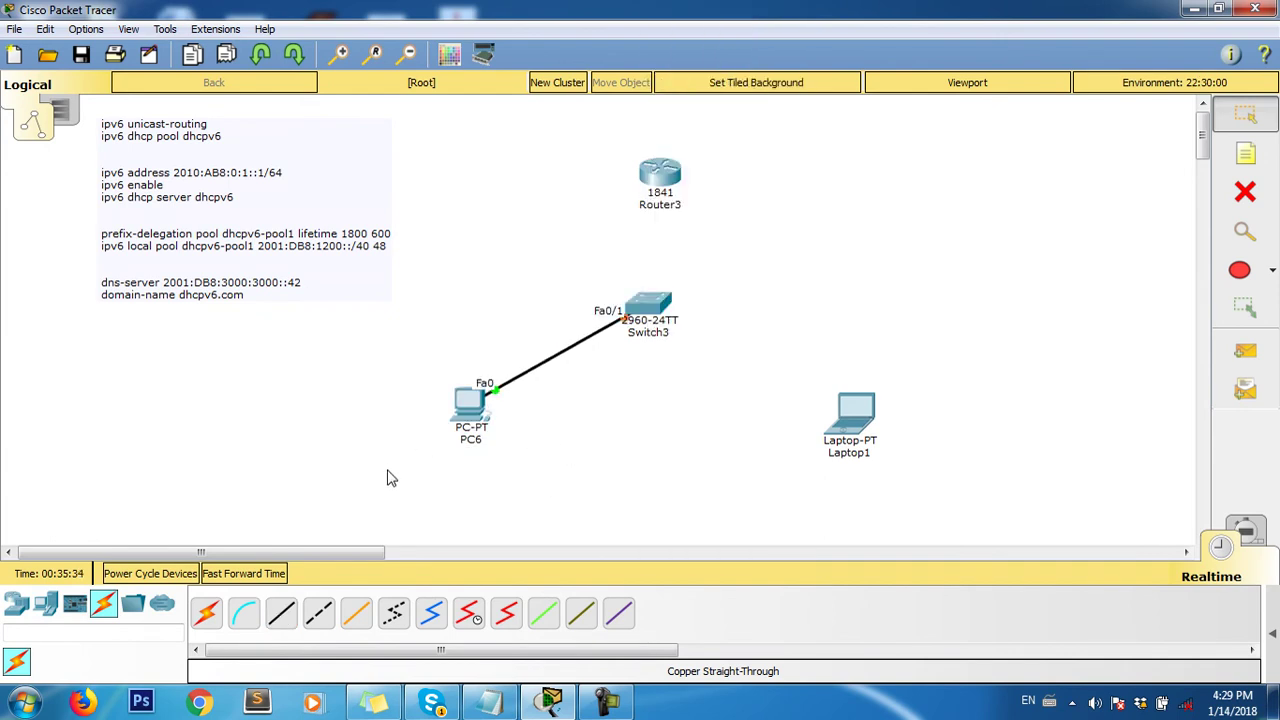
{"action": "left_click", "coordinate": [852, 406]}
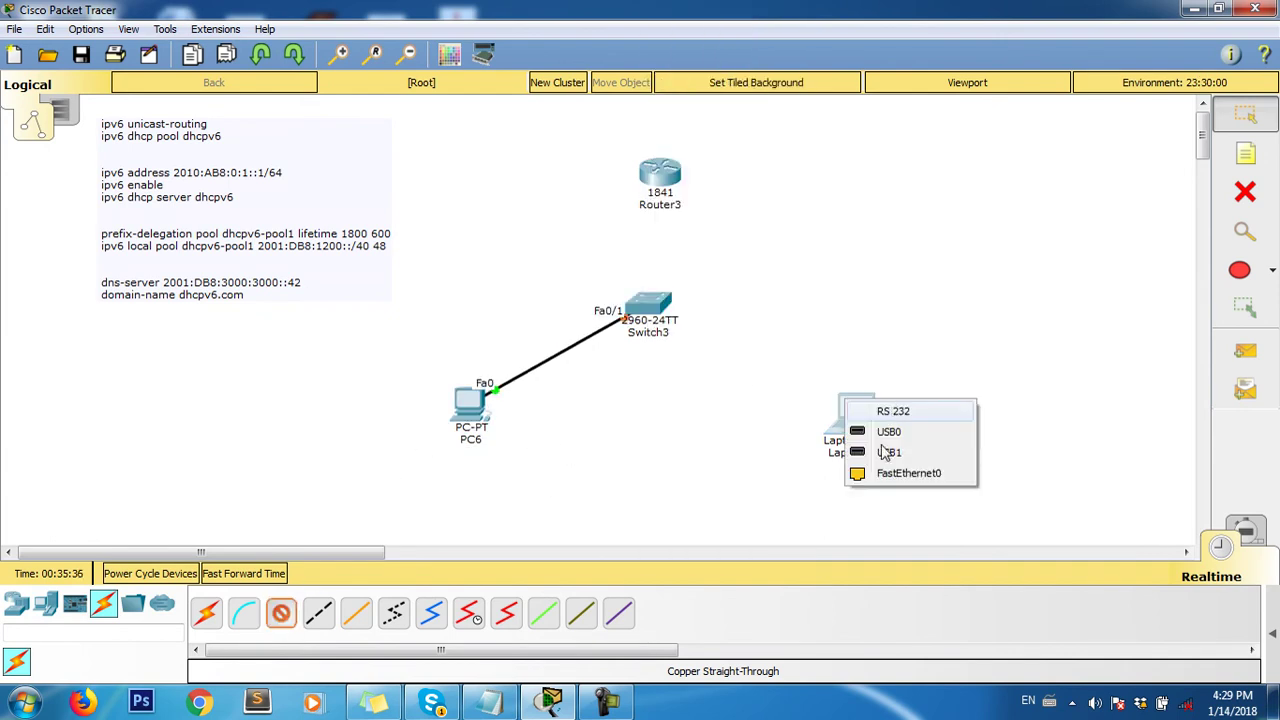
{"action": "left_click", "coordinate": [879, 474]}
{"action": "left_click", "coordinate": [660, 312]}
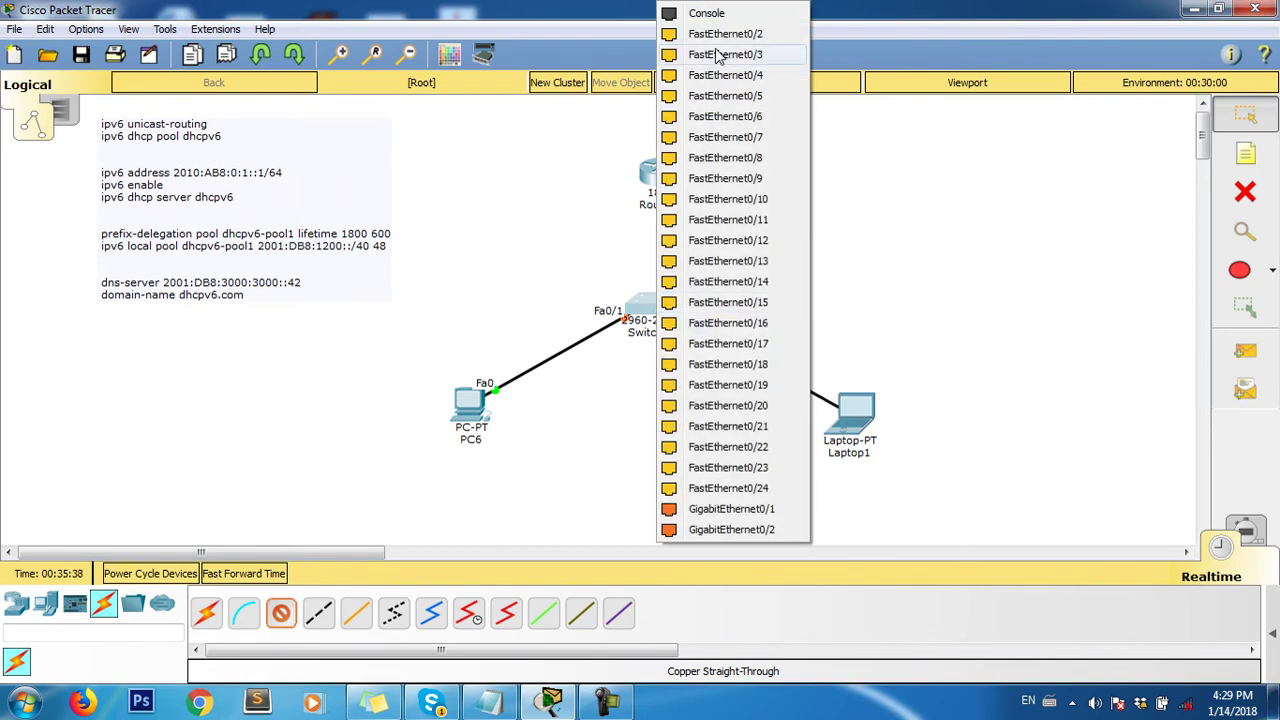
{"action": "left_click", "coordinate": [718, 34]}
- Link a free Switch3 port (Fa0/4) to Router3 FastEthernet0/0 with a straight-through cable
{"action": "left_click", "coordinate": [281, 612]}
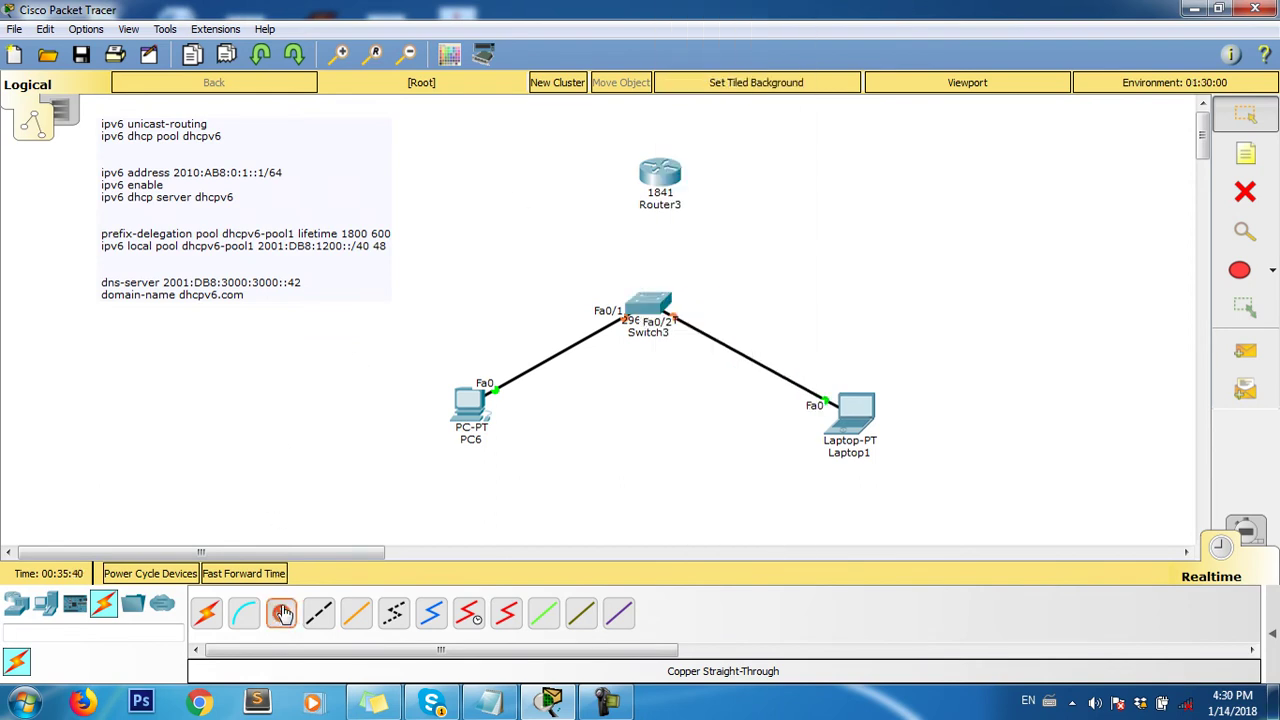
{"action": "left_click", "coordinate": [648, 302]}
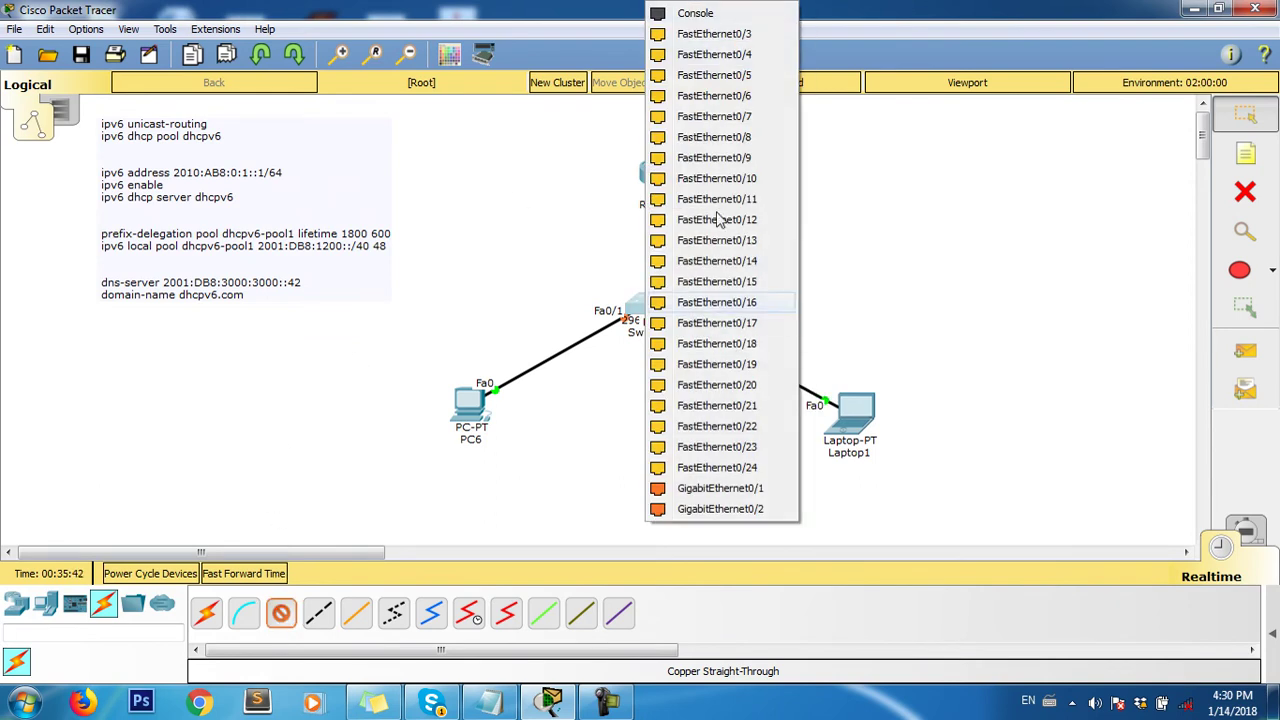
{"action": "left_click", "coordinate": [716, 34]}
{"action": "left_click", "coordinate": [662, 180]}
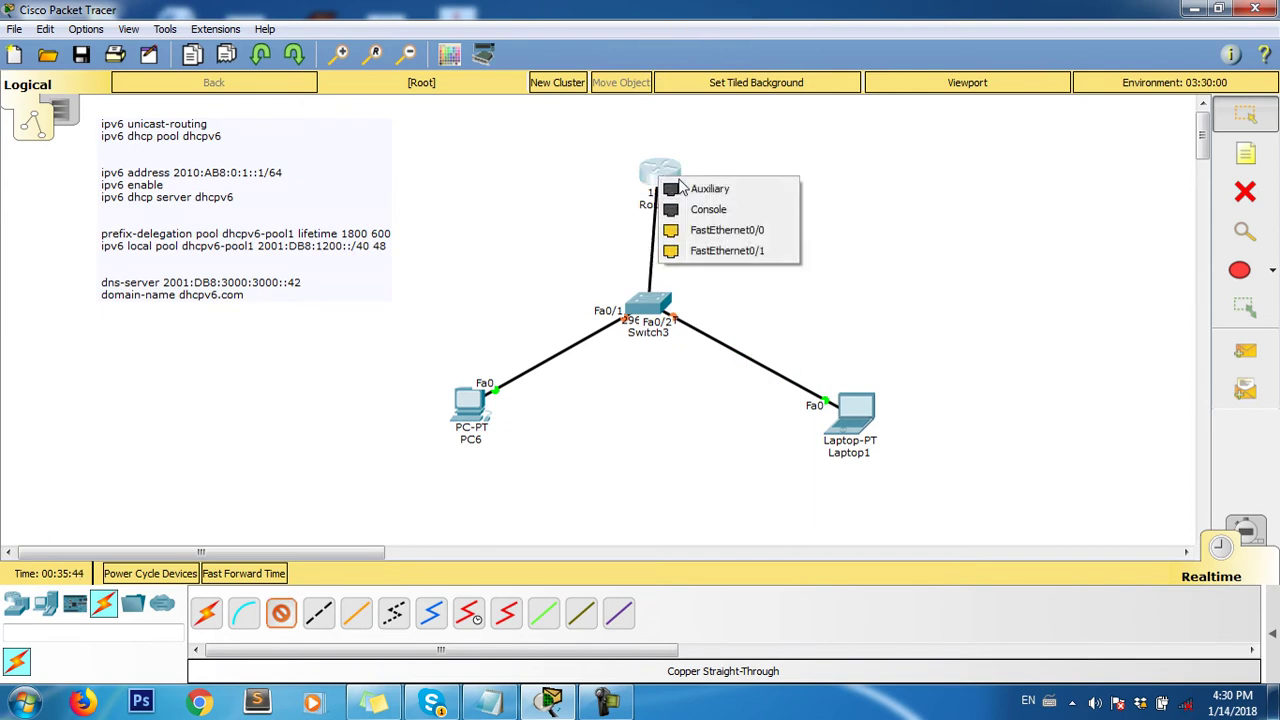
{"action": "left_click", "coordinate": [698, 232]}
{"action": "left_click_drag", "start_coordinate": [678, 187], "coordinate": [663, 182]}
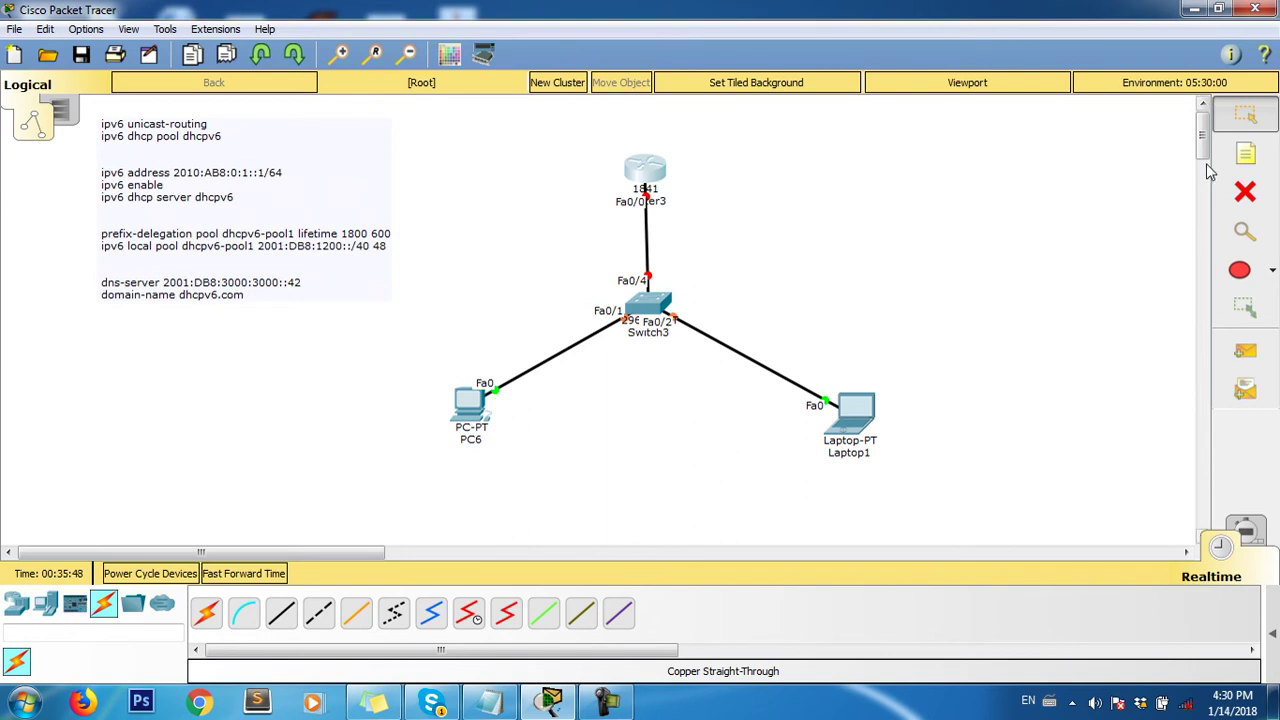
- Place a note reading 192.168.1.0/24 beside the Router3–Switch3 link
{"action": "left_click", "coordinate": [1245, 153]}
{"action": "left_click", "coordinate": [678, 242]}
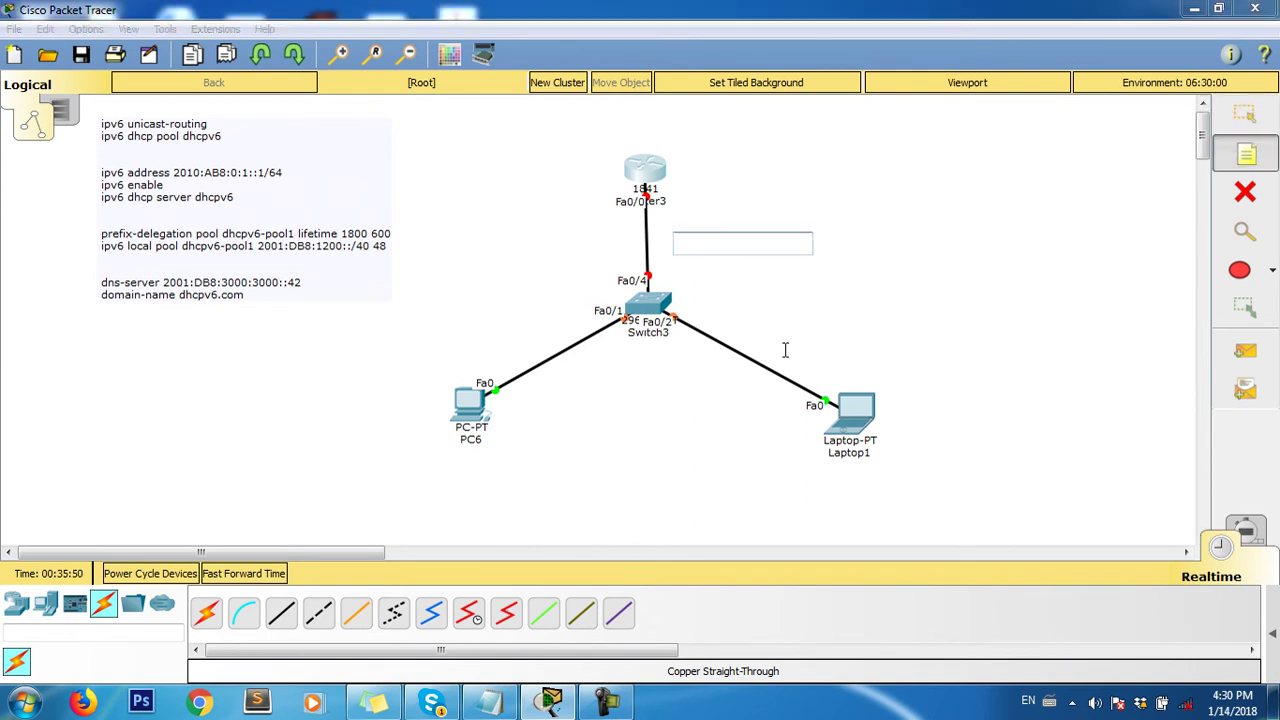
{"action": "type", "text": "19"}
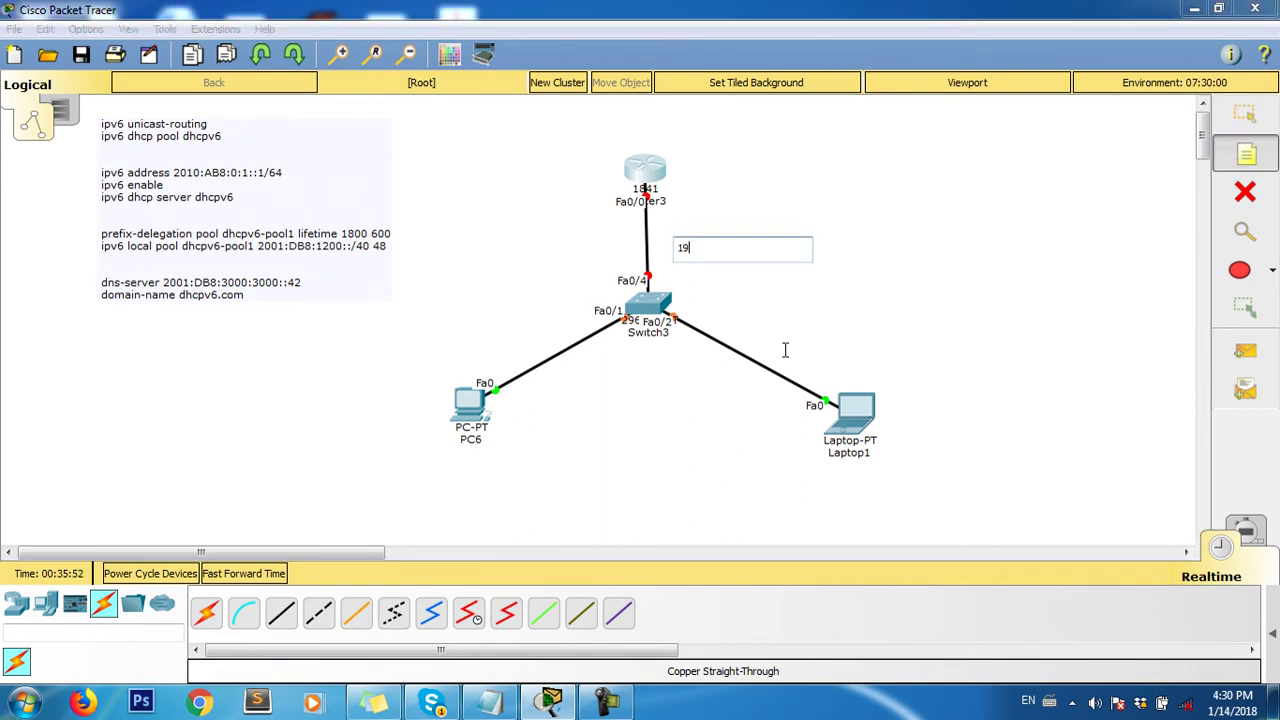
{"action": "type", "text": "2.168.1.0/24"}
{"action": "left_click", "coordinate": [612, 705]}
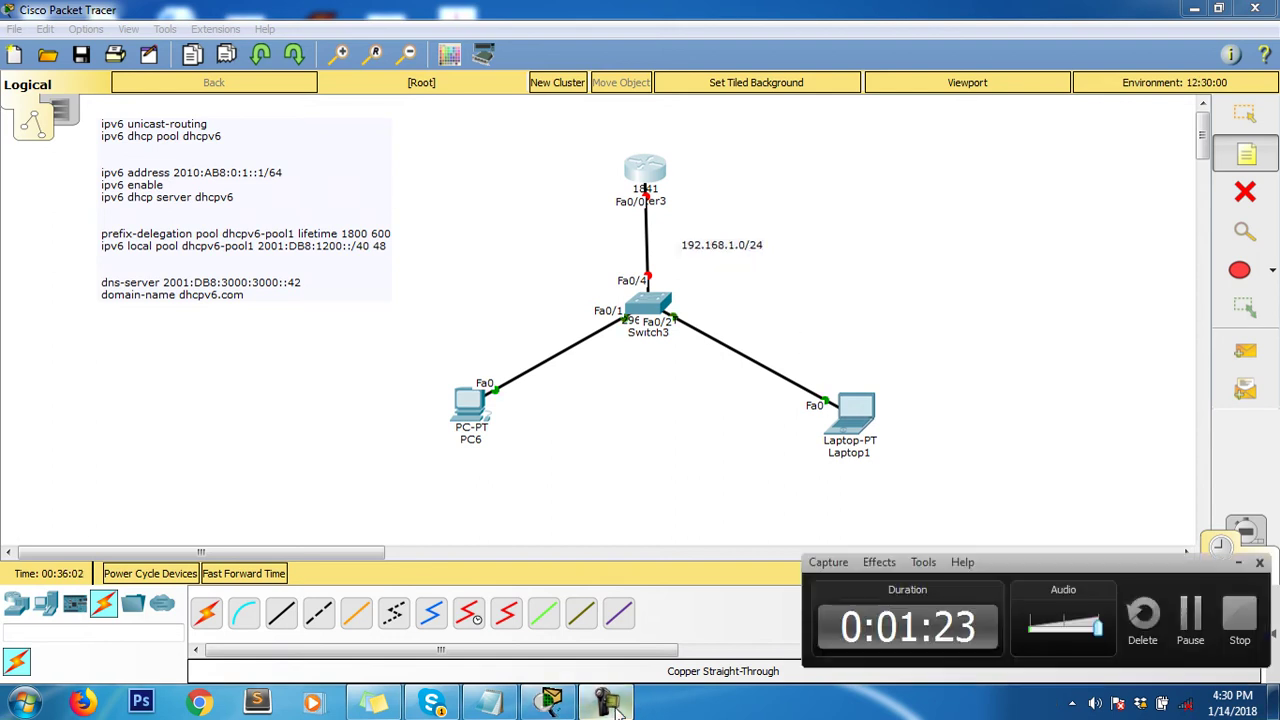
{"action": "left_click", "coordinate": [610, 704]}
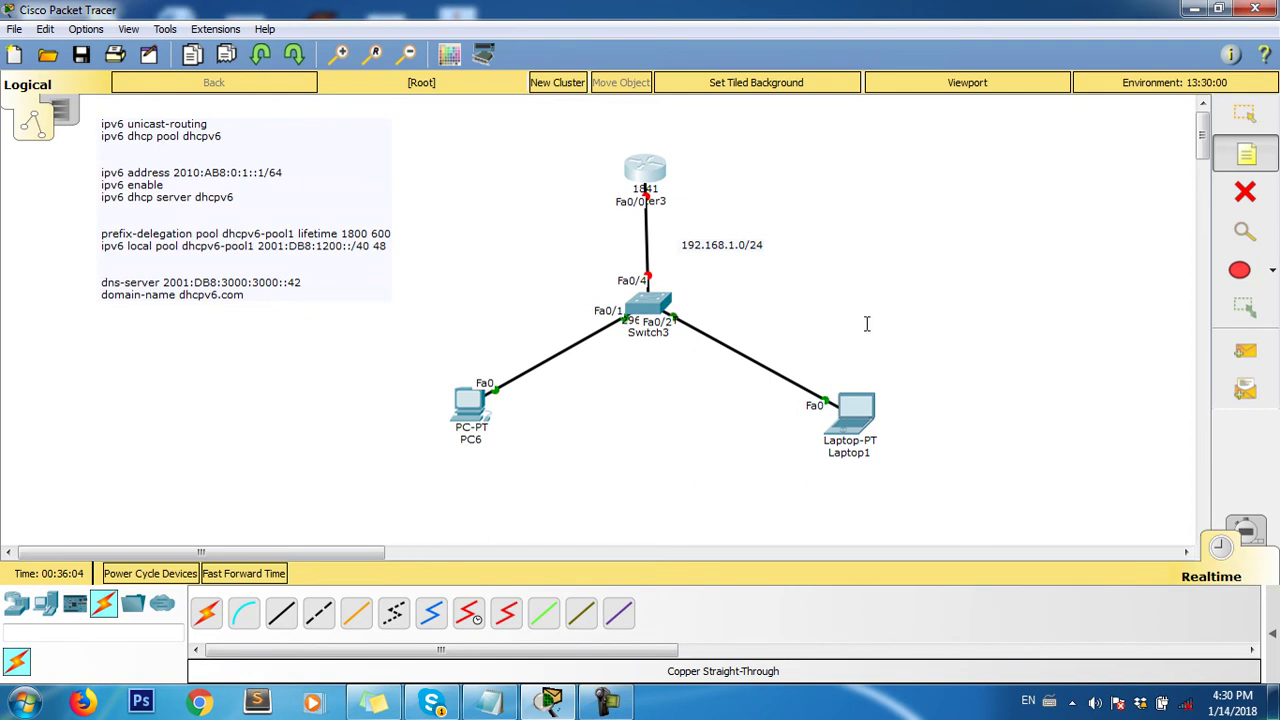
{"action": "left_click", "coordinate": [1245, 113]}
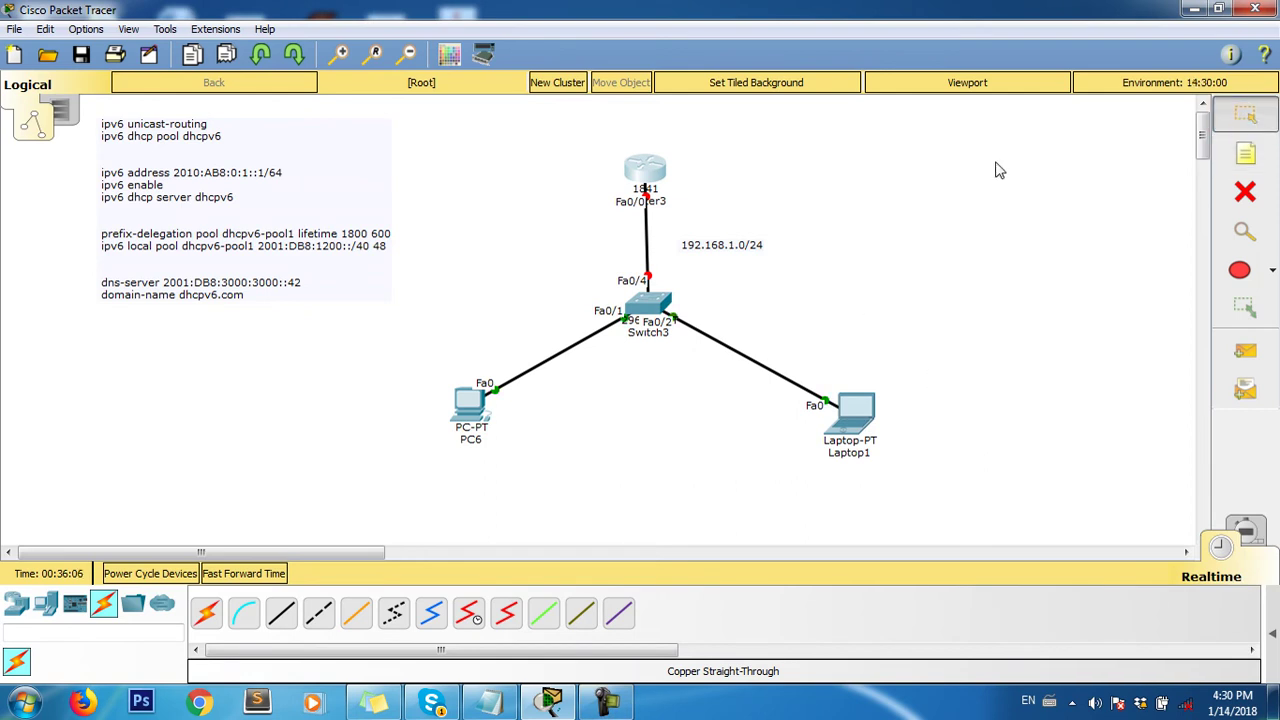
- Open Router3's CLI, decline the initial configuration dialog and enter enable mode
{"action": "left_click", "coordinate": [658, 168]}
{"action": "left_click_drag", "start_coordinate": [668, 146], "coordinate": [975, 159]}
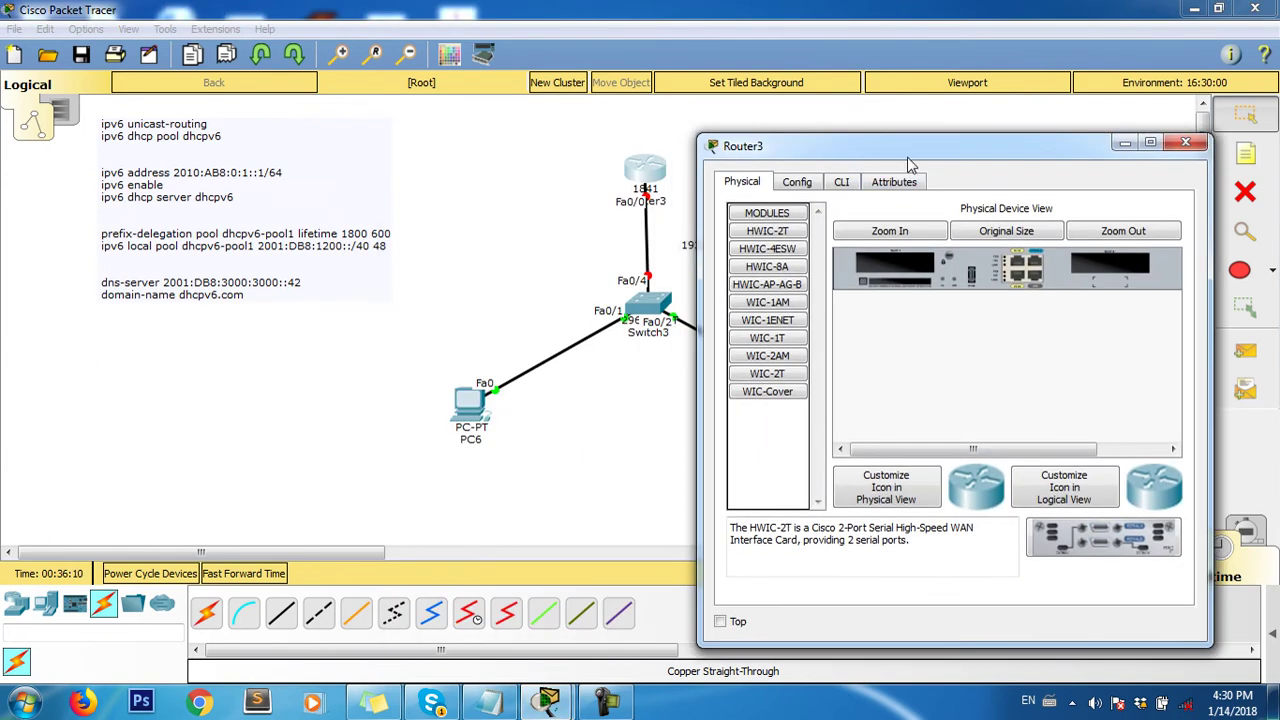
{"action": "left_click", "coordinate": [841, 182]}
{"action": "key", "text": "Return"}
{"action": "type", "text": "n"}
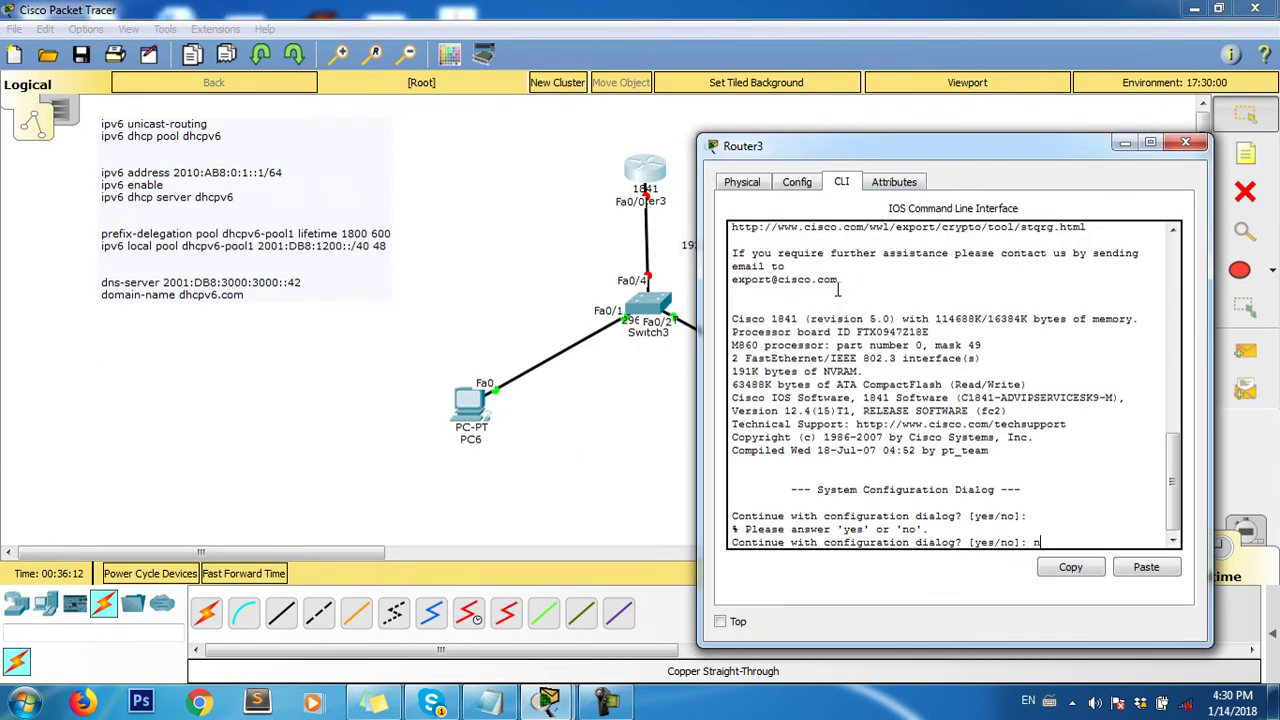
{"action": "type", "text": "o"}
{"action": "key", "text": "Return"}
{"action": "key", "text": "Return"}
{"action": "type", "text": "en"}
{"action": "key", "text": "Tab"}
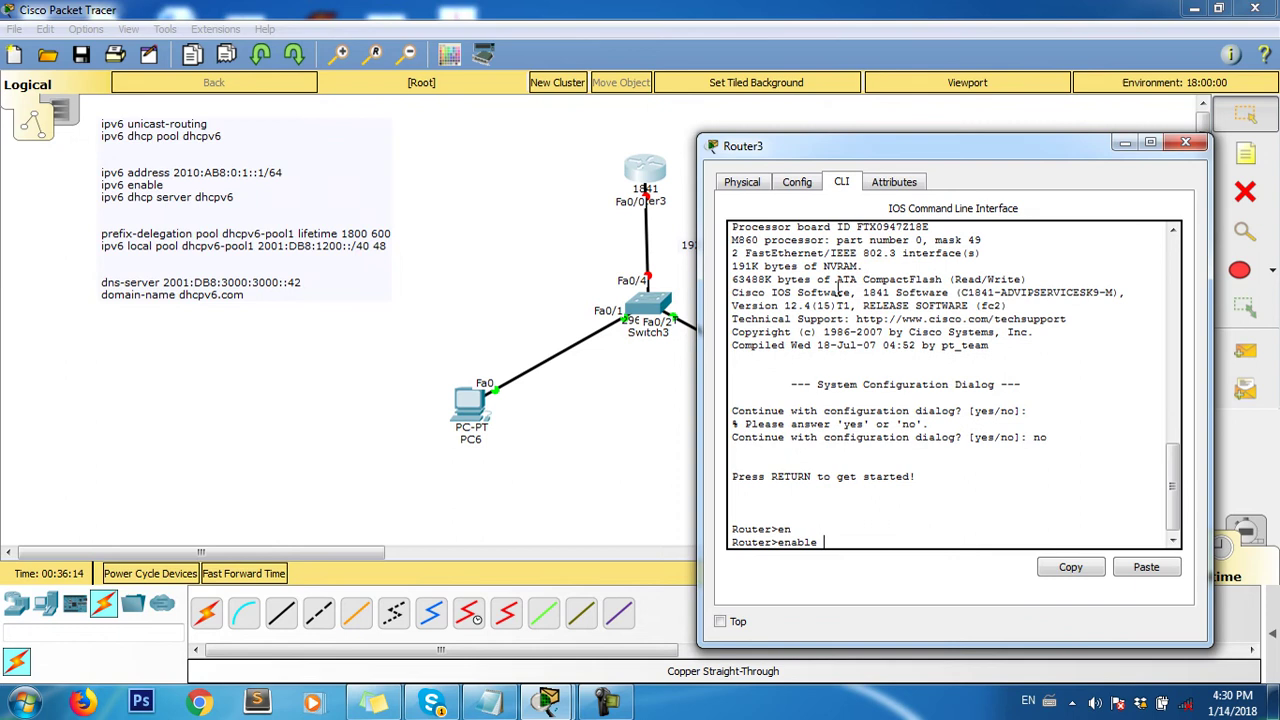
{"action": "key", "text": "Return"}
- Enter global configuration mode and then interface fa0/0
{"action": "type", "text": "intq"}
{"action": "key", "text": "Tab"}
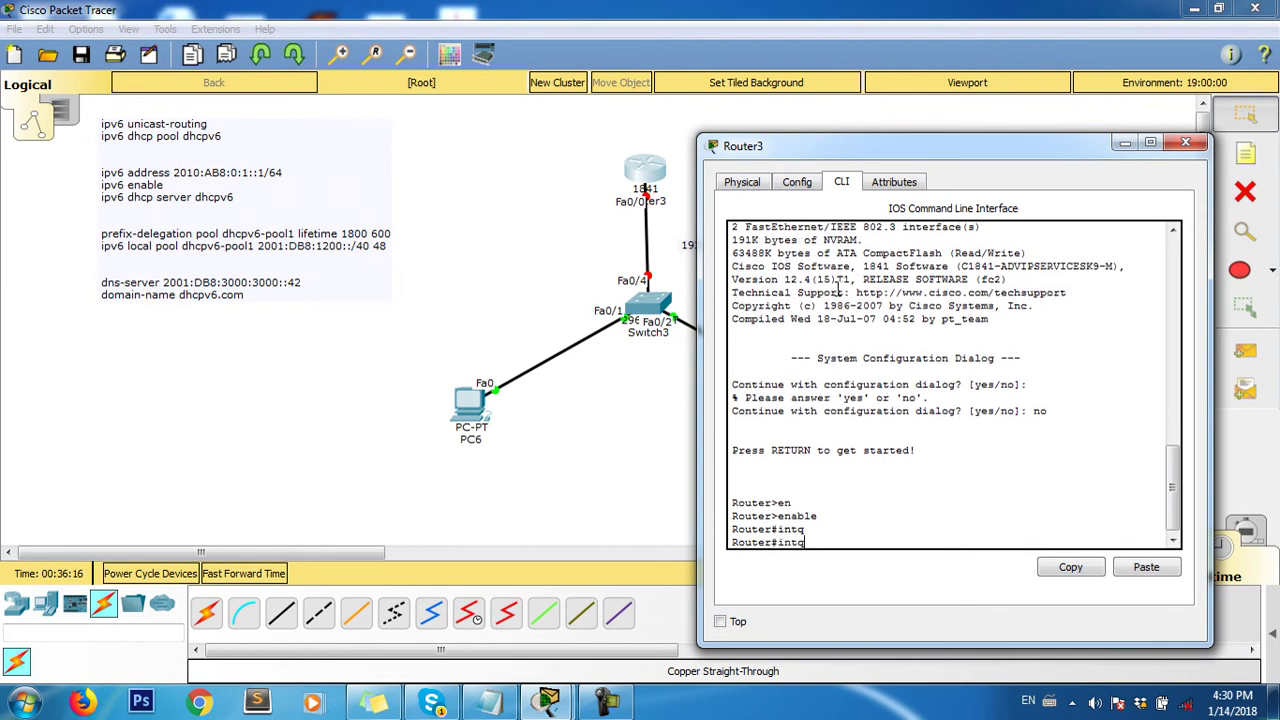
{"action": "key", "text": "BackSpace"}
{"action": "key", "text": "Tab"}
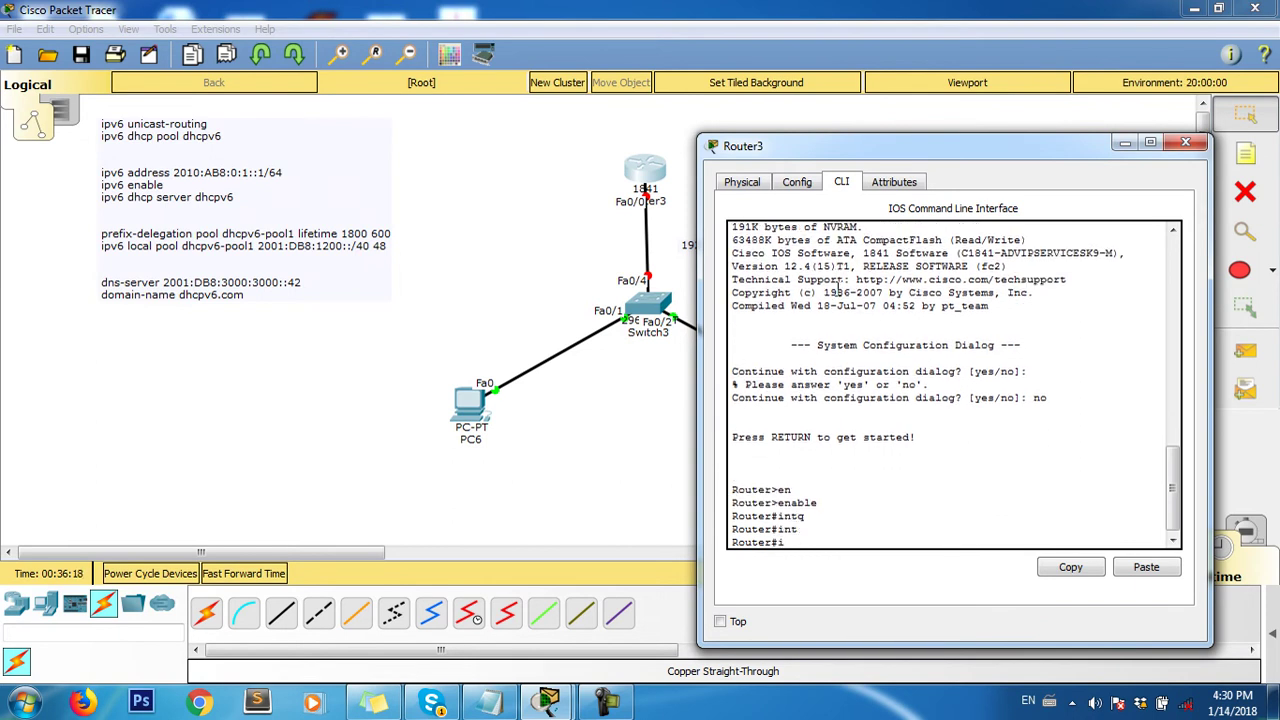
{"action": "type", "text": "conf t"}
{"action": "key", "text": "Tab"}
{"action": "key", "text": "Return"}
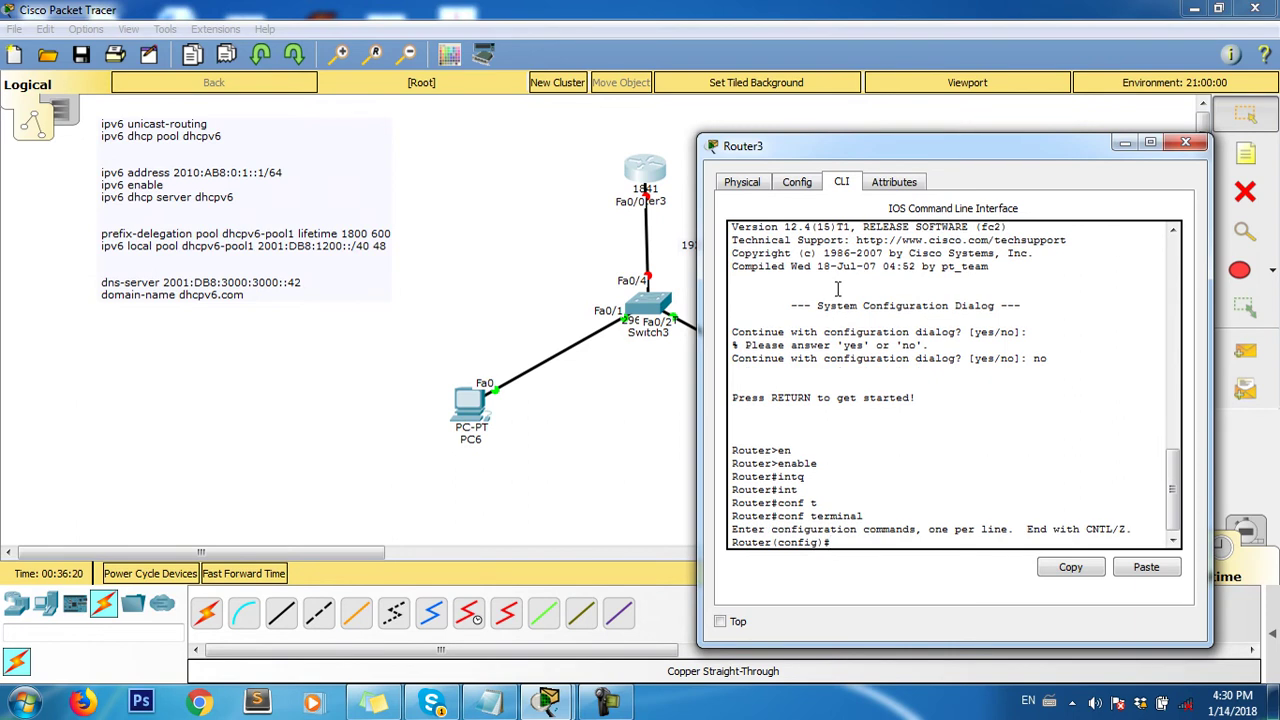
{"action": "type", "text": "int"}
{"action": "key", "text": "Tab"}
{"action": "type", "text": "f"}
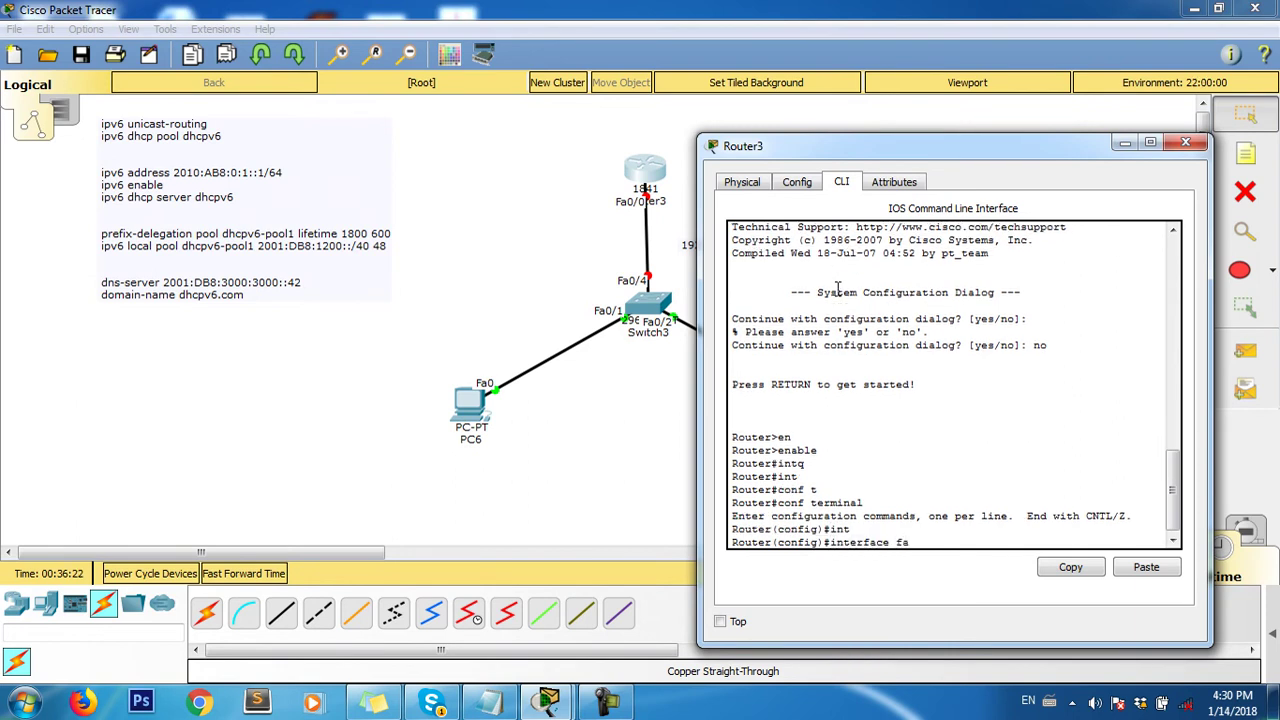
{"action": "left_click_drag", "start_coordinate": [837, 146], "coordinate": [874, 106]}
{"action": "type", "text": "a"}
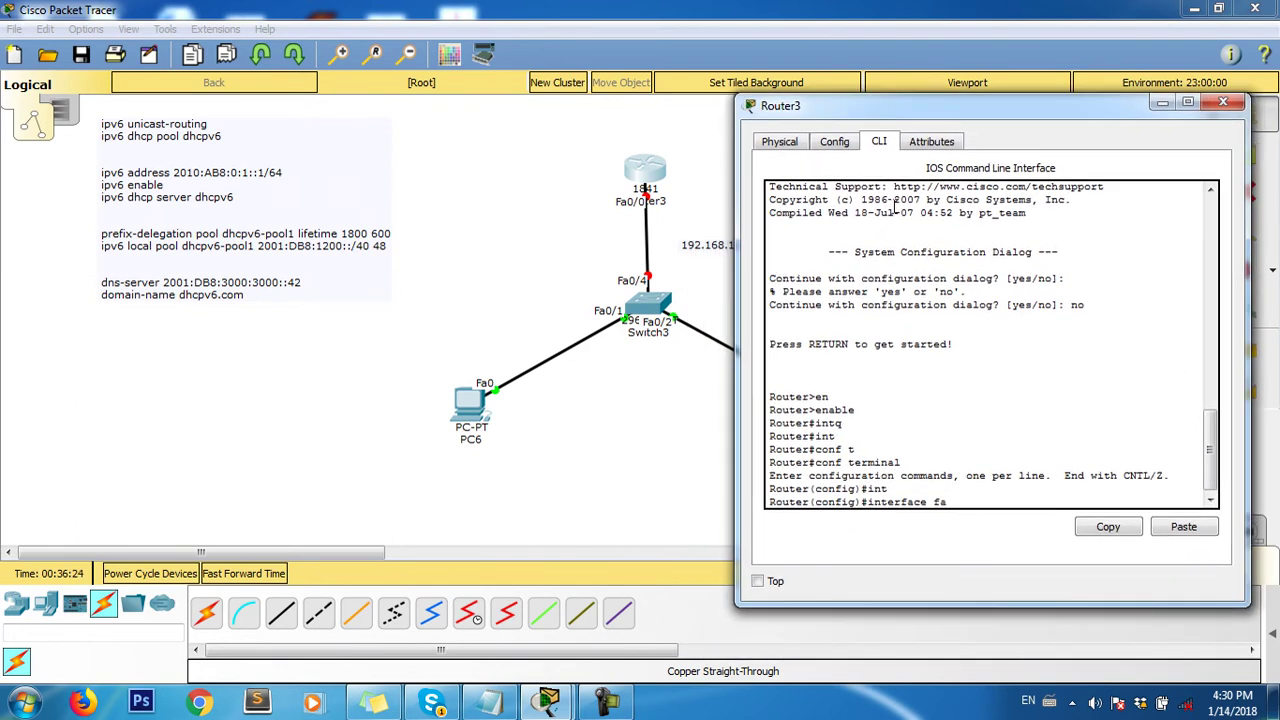
{"action": "type", "text": "0/0"}
{"action": "key", "text": "Return"}
- Assign 192.168.1.1 255.255.255.0 to fa0/0 and bring it up with no shutdown
{"action": "type", "text": "ipv"}
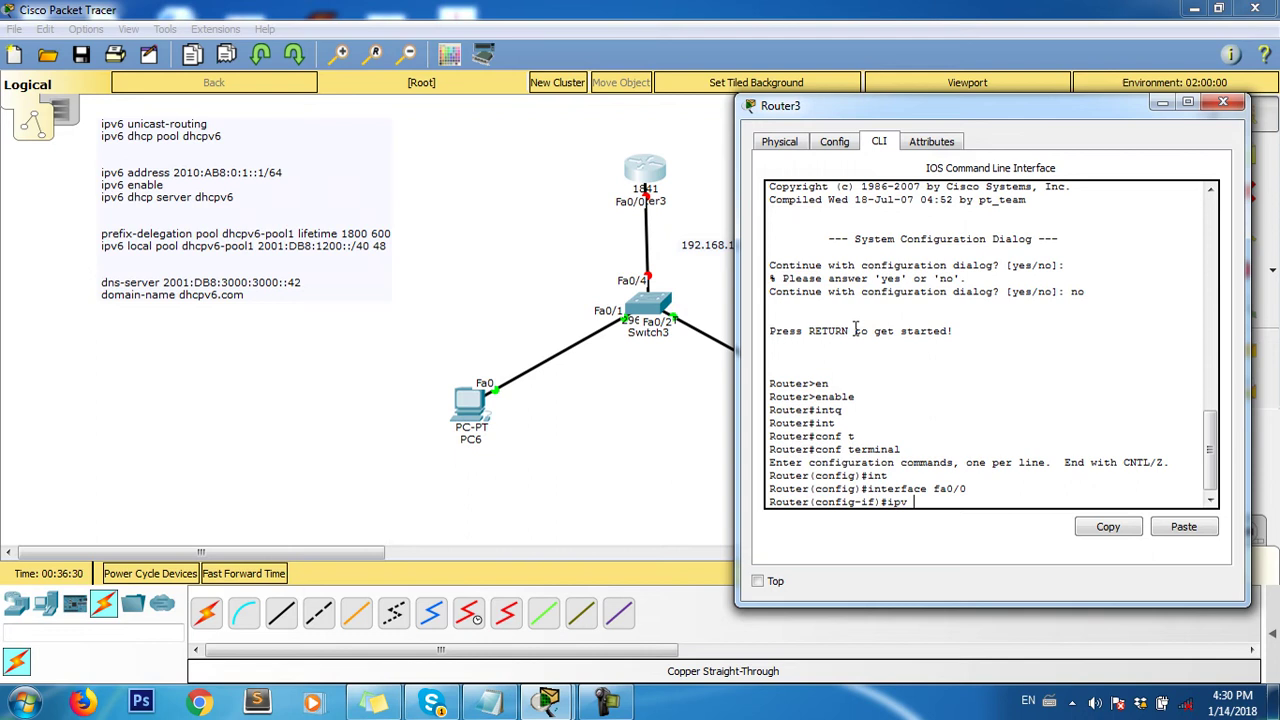
{"action": "key", "text": "BackSpace"}
{"action": "key", "text": "BackSpace"}
{"action": "type", "text": "add"}
{"action": "key", "text": "Tab"}
{"action": "type", "text": "192.168."}
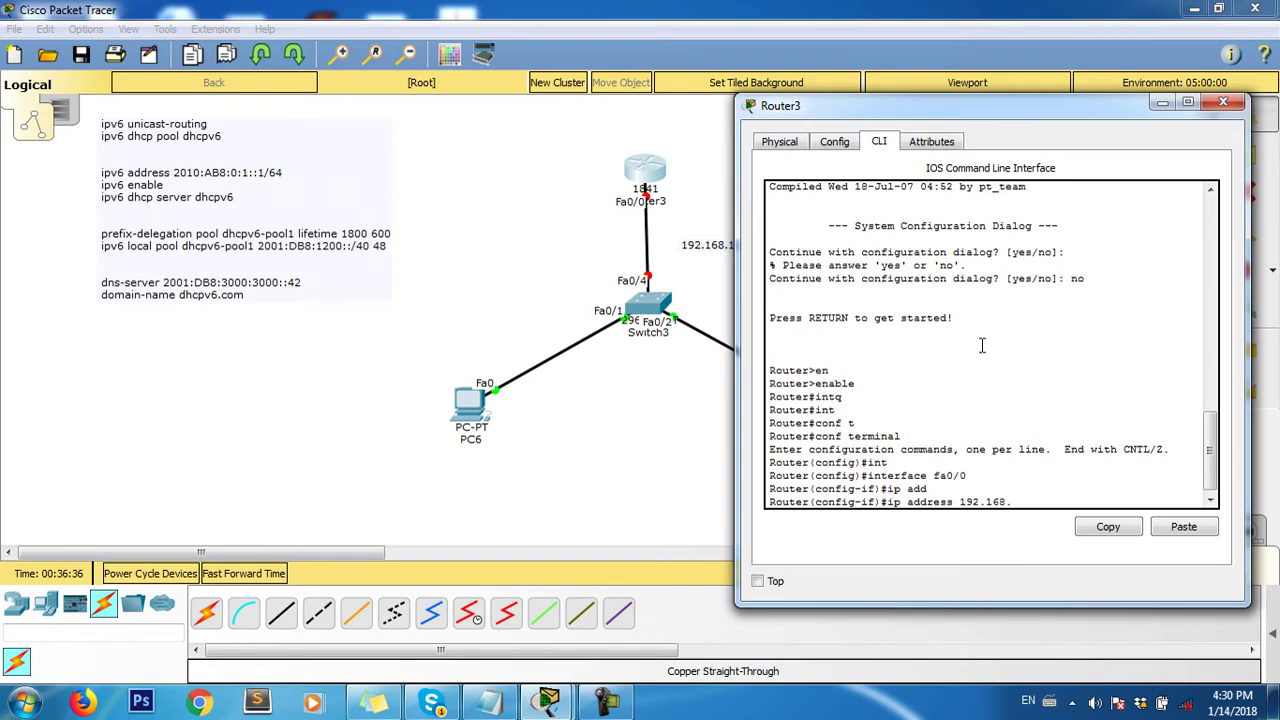
{"action": "type", "text": "1.1 255.255.255.0"}
{"action": "key", "text": "Return"}
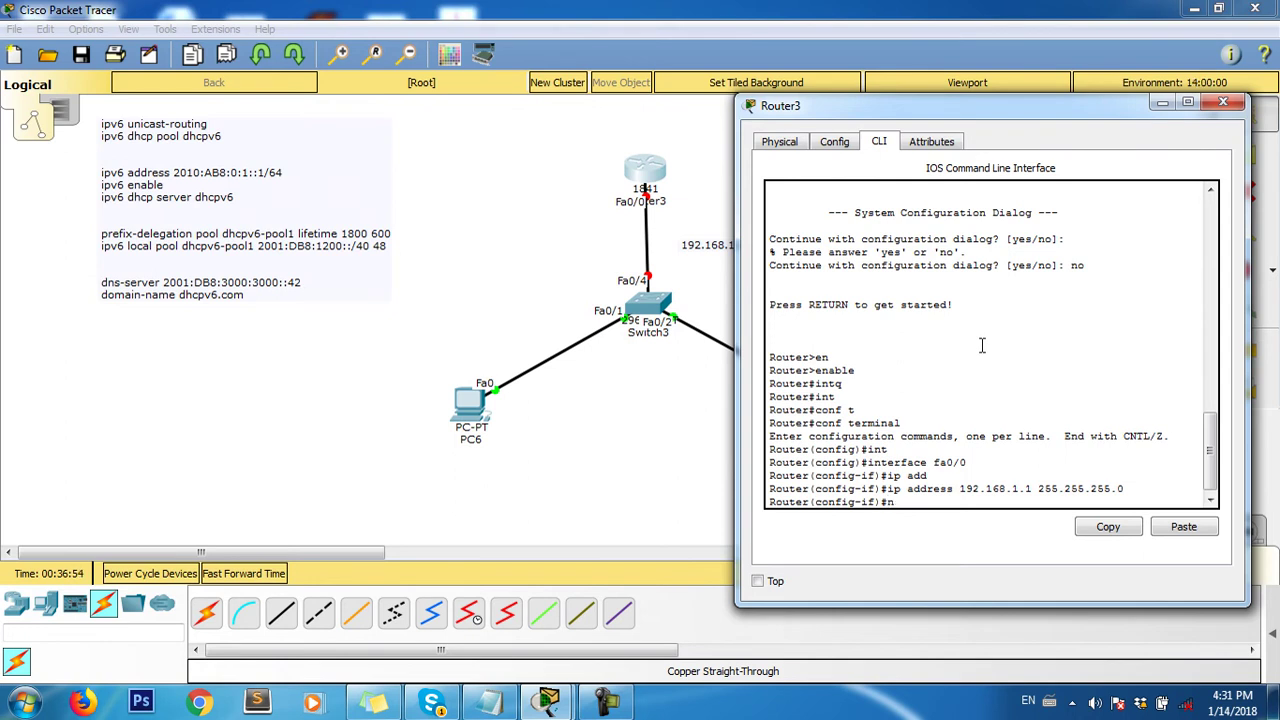
{"action": "type", "text": "no shut"}
{"action": "key", "text": "Return"}
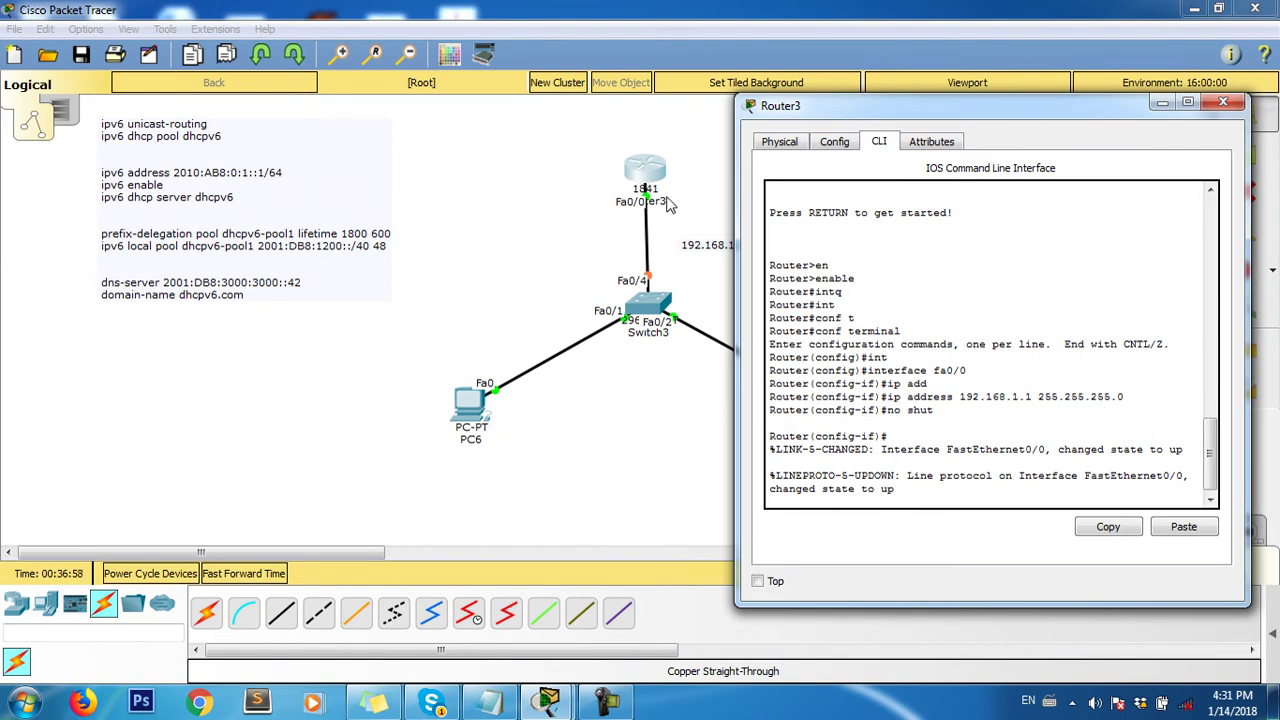
- Exit interface configuration mode back to global configuration
{"action": "key", "text": "Return"}
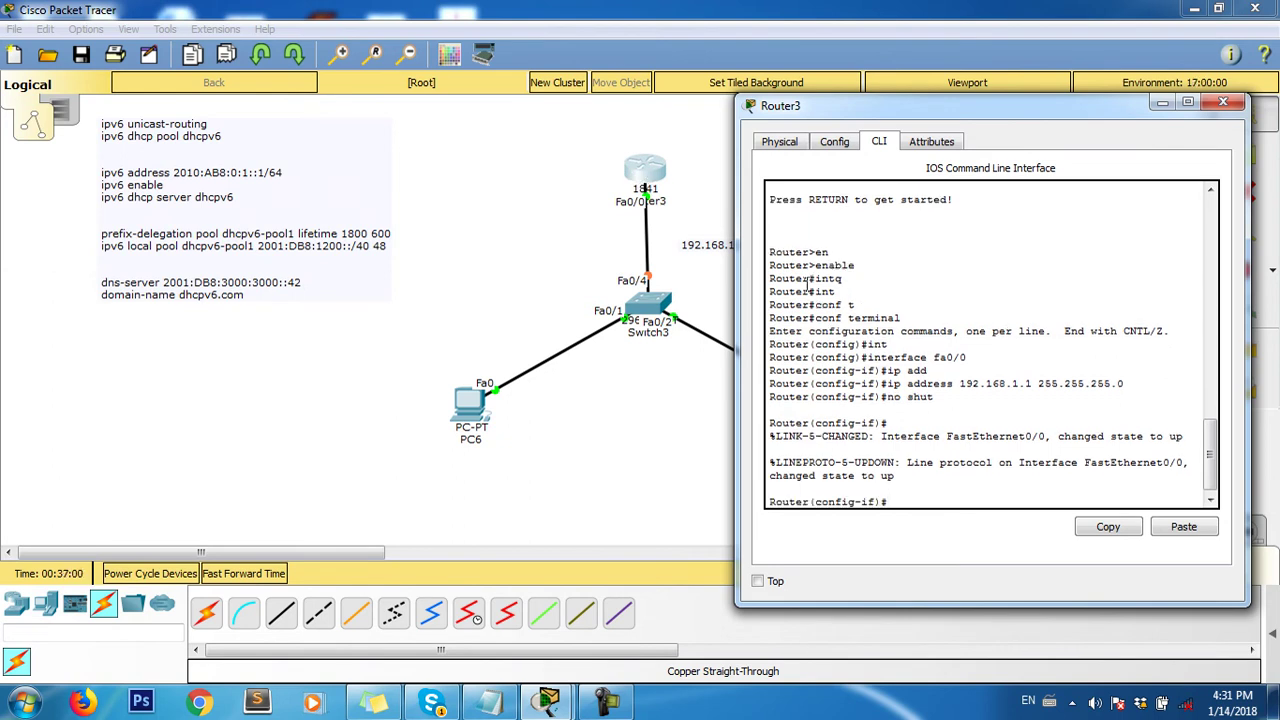
{"action": "type", "text": "exit"}
{"action": "key", "text": "Return"}
{"action": "key", "text": "Return"}
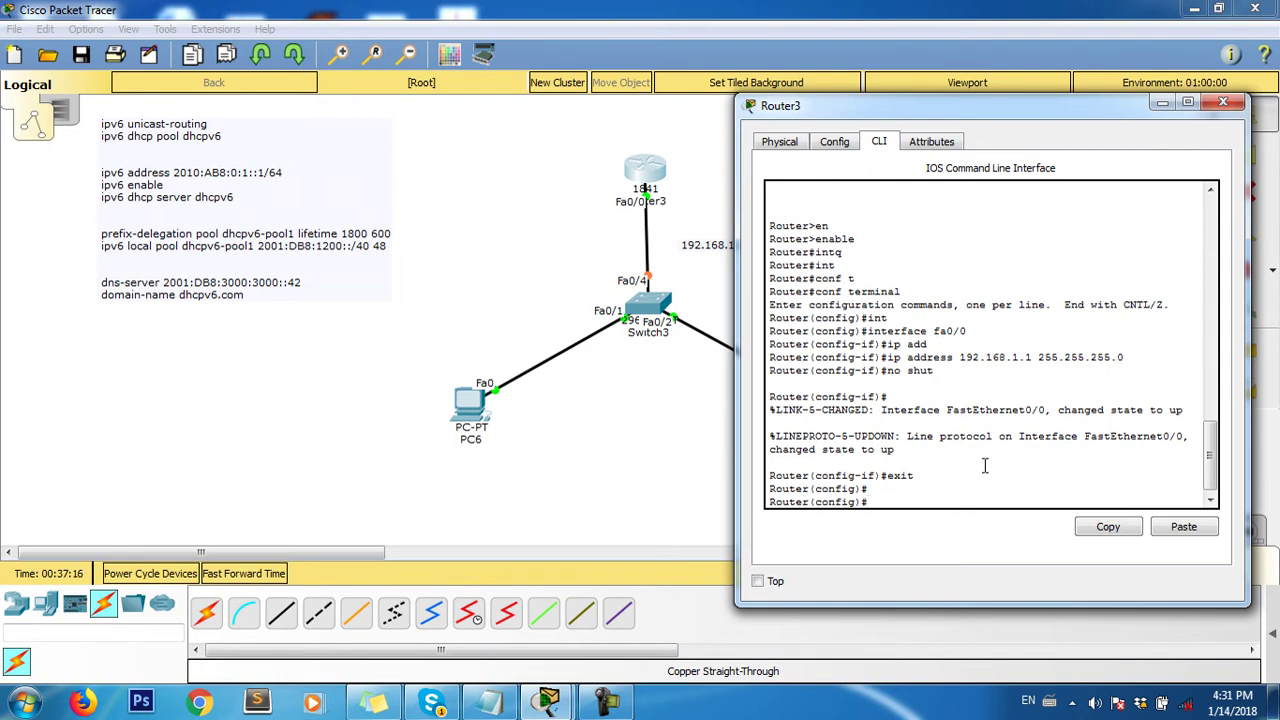
- Create the DHCP pool dhcpv4 with ip dhcp pool and begin the network command
{"action": "type", "text": "ipv"}
{"action": "key", "text": "BackSpace"}
{"action": "key", "text": "BackSpace"}
{"action": "type", "text": "ip d"}
{"action": "key", "text": "Tab"}
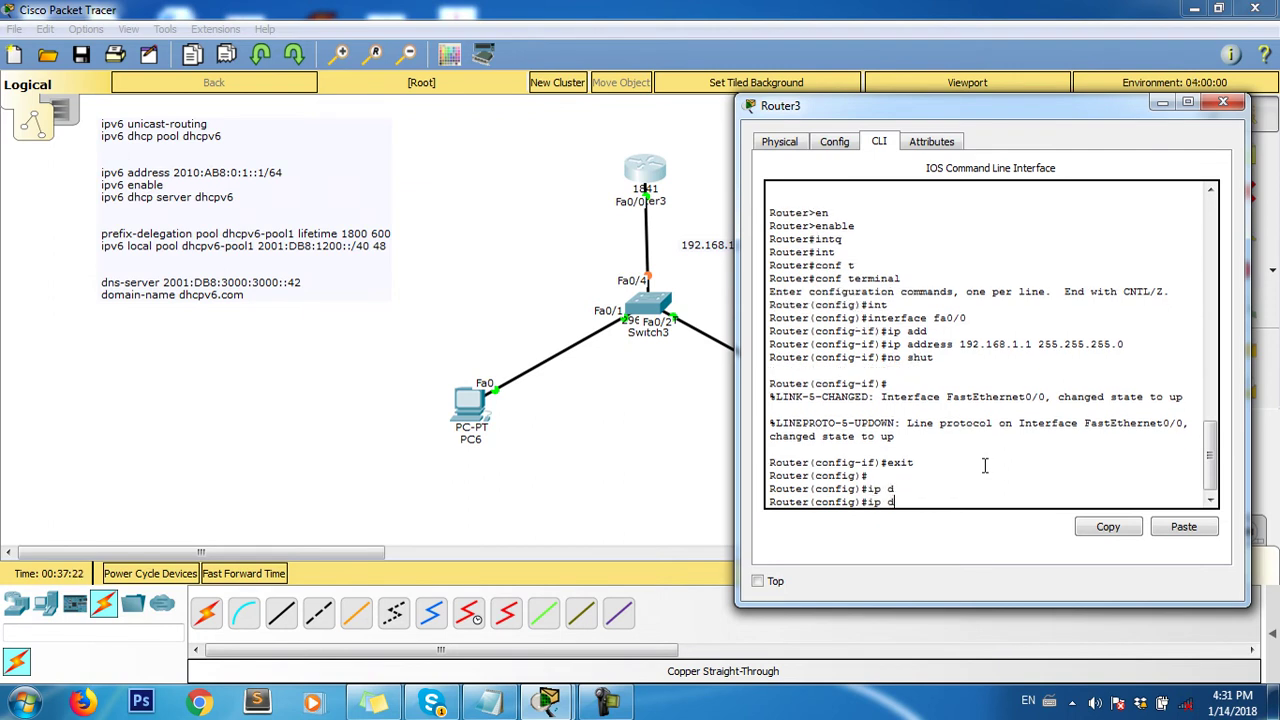
{"action": "type", "text": "h"}
{"action": "key", "text": "Tab"}
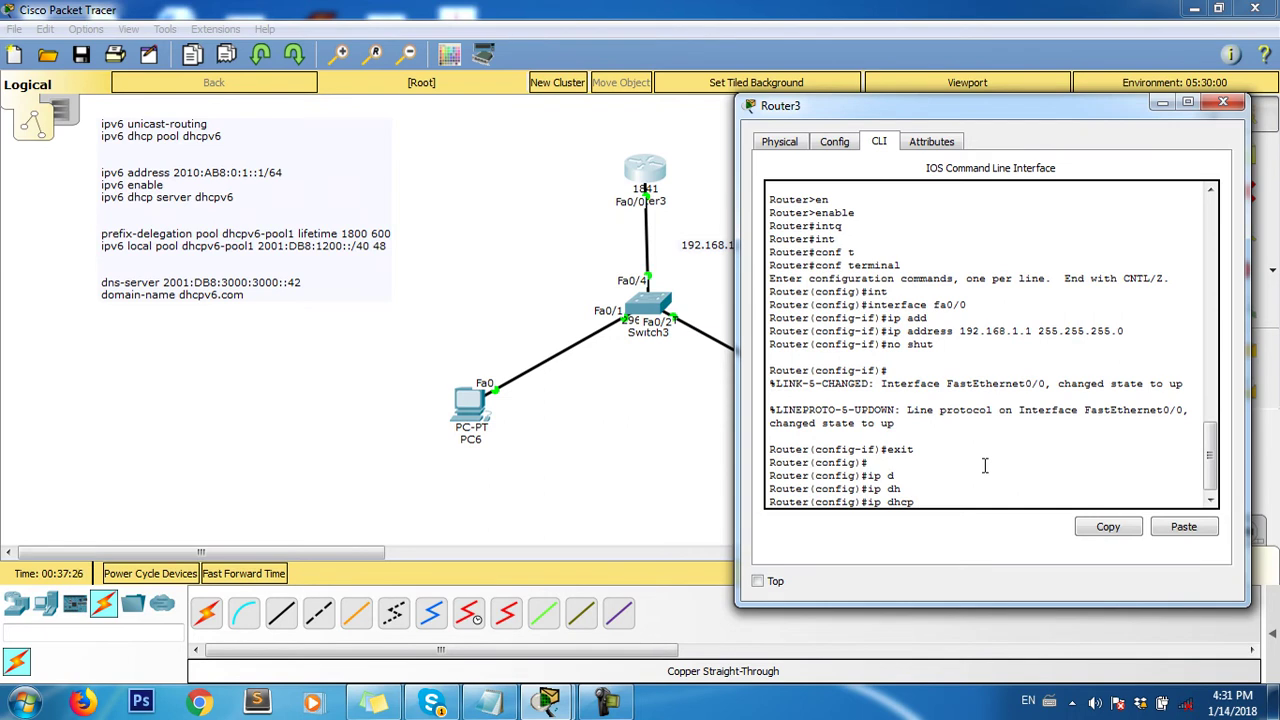
{"action": "type", "text": "pool"}
{"action": "key", "text": "Tab"}
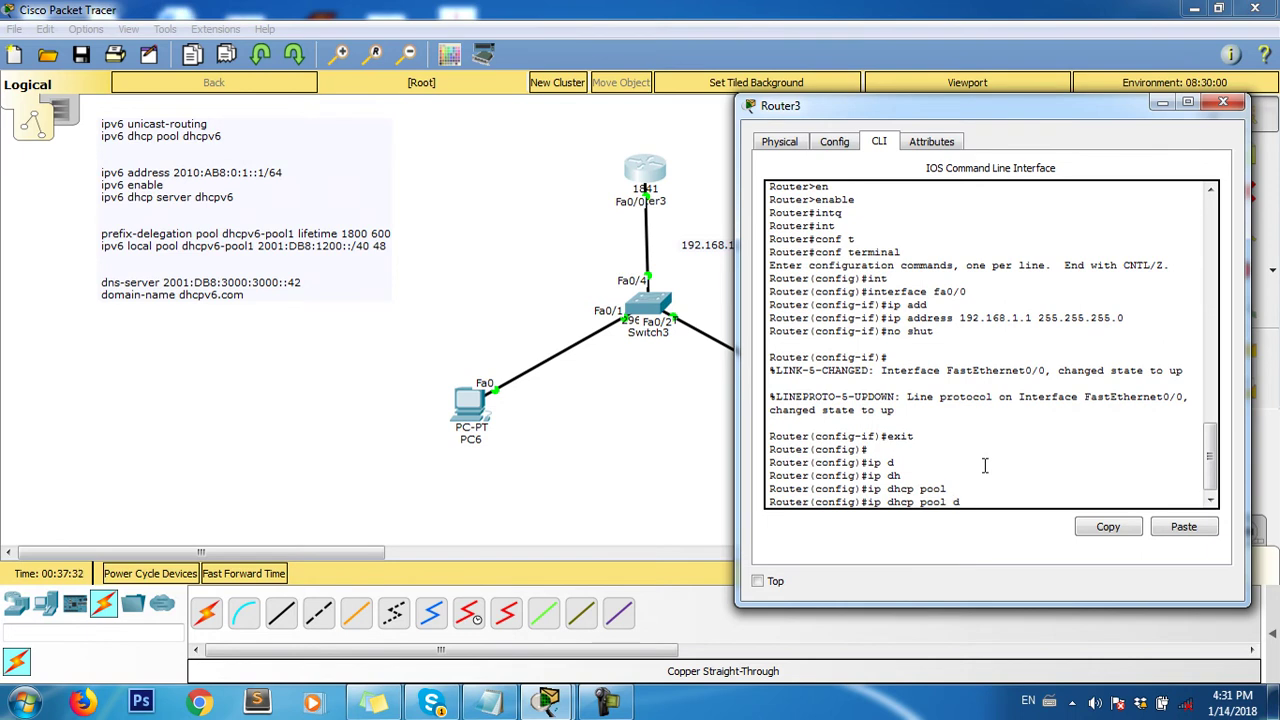
{"action": "type", "text": "hcpv6"}
{"action": "key", "text": "Return"}
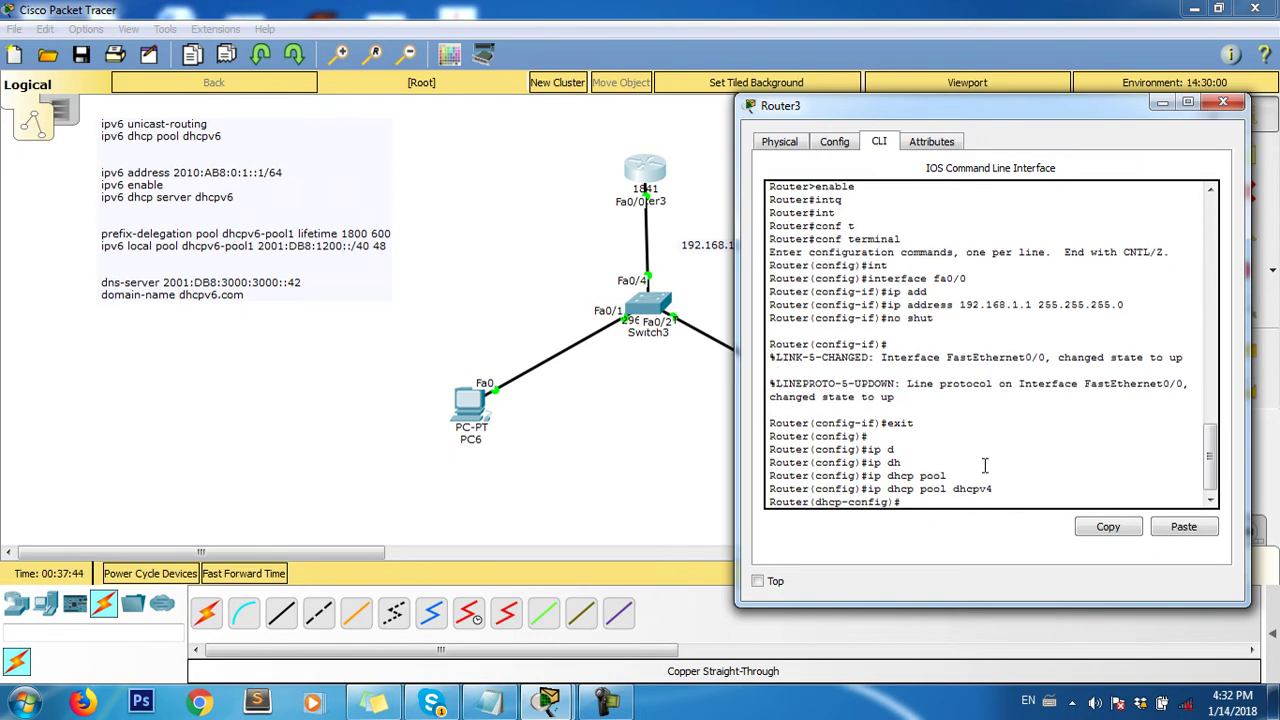
{"action": "type", "text": "ne"}
{"action": "key", "text": "Tab"}
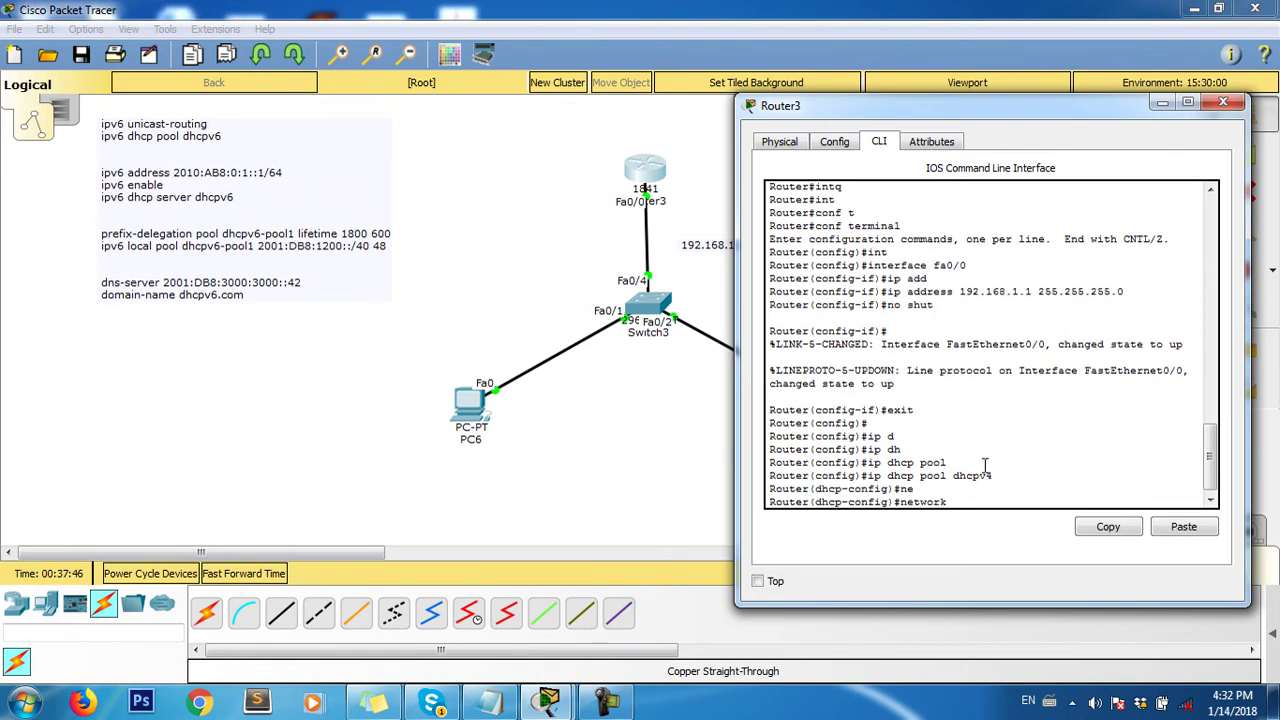
- Set the pool network to 192.168.1.0 255.255.255.0 and default-router 192.168.1.1
{"action": "left_click_drag", "start_coordinate": [839, 114], "coordinate": [882, 114]}
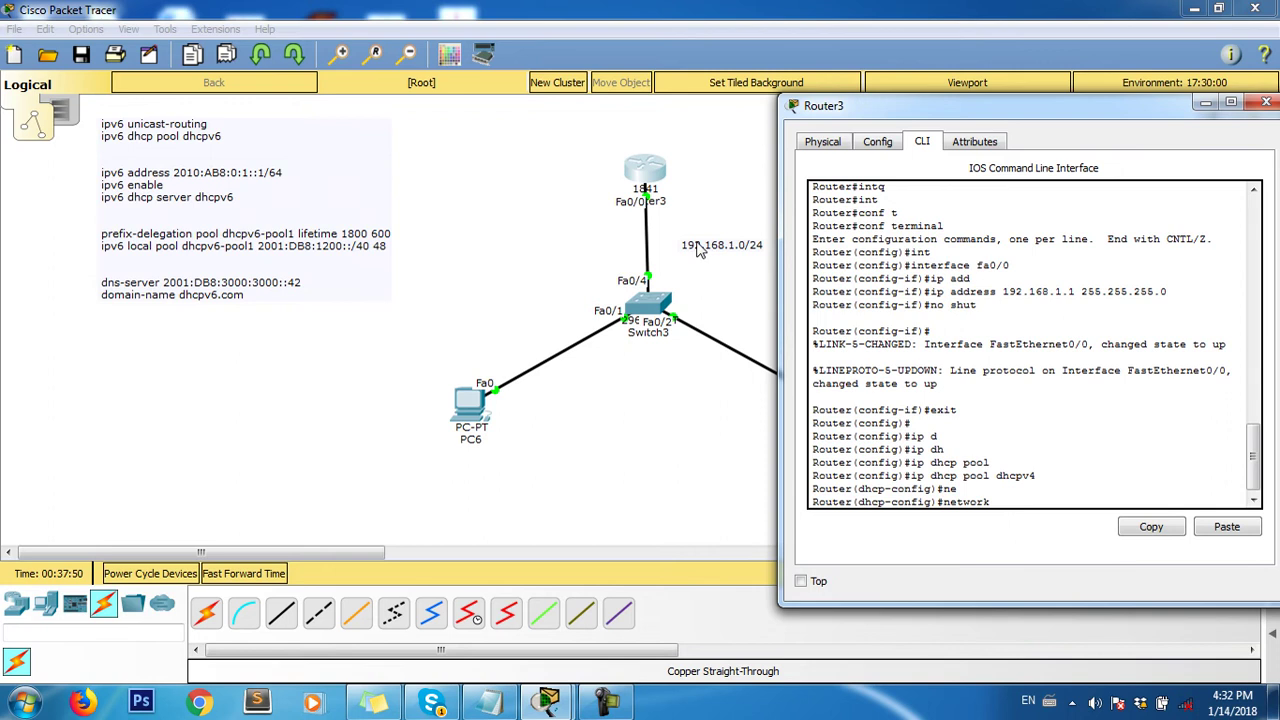
{"action": "type", "text": "92.168.1"}
{"action": "key", "text": "BackSpace"}
{"action": "key", "text": "BackSpace"}
{"action": "type", "text": "1.0 255.255.255.0"}
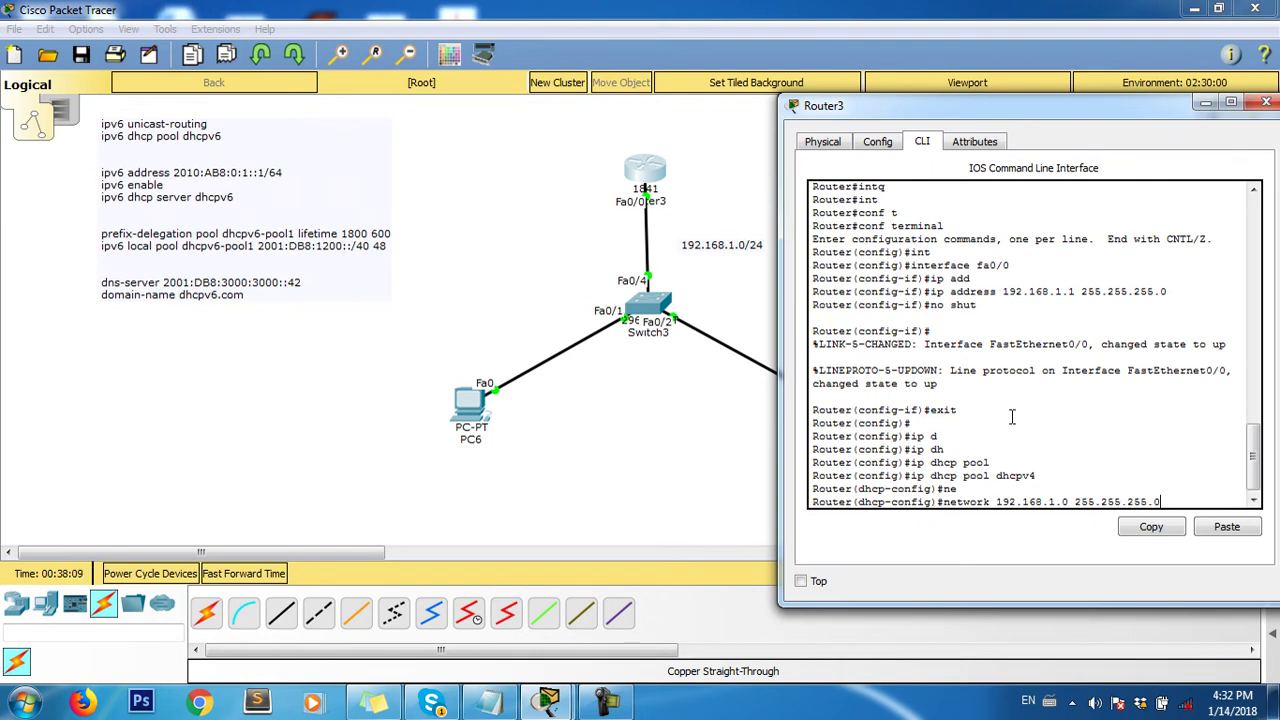
{"action": "key", "text": "Return"}
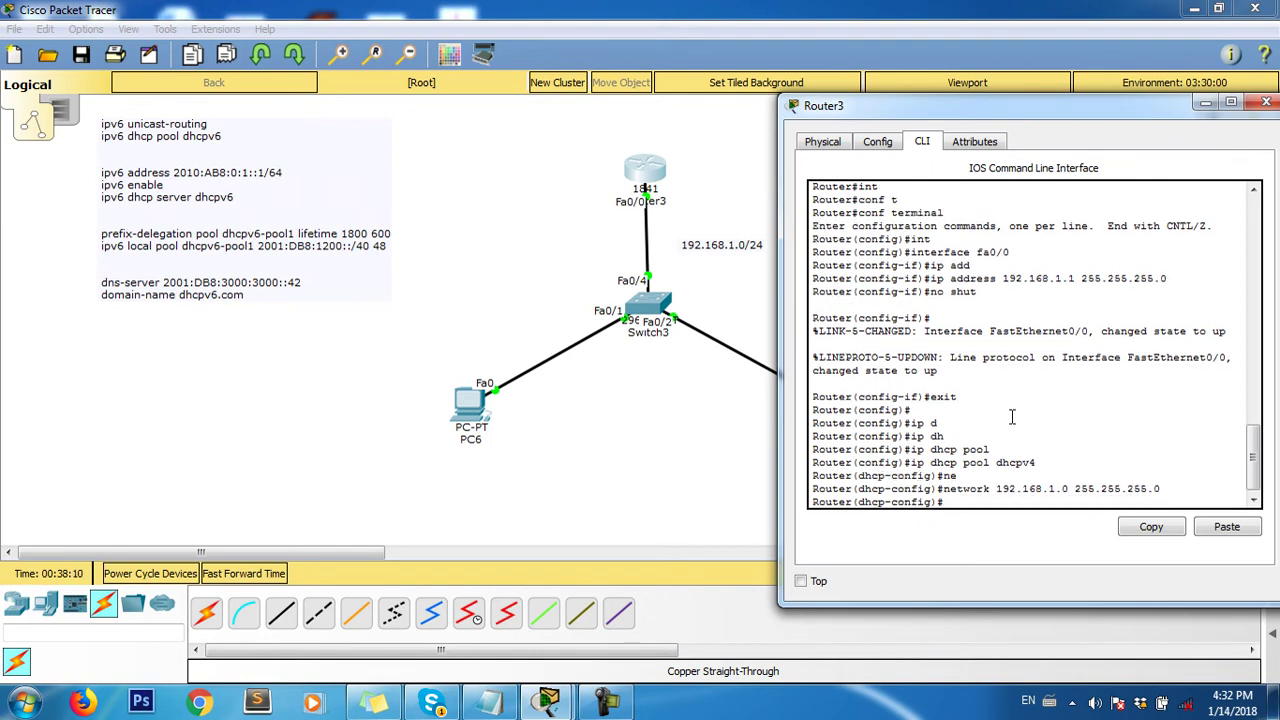
{"action": "type", "text": "de"}
{"action": "key", "text": "Tab"}
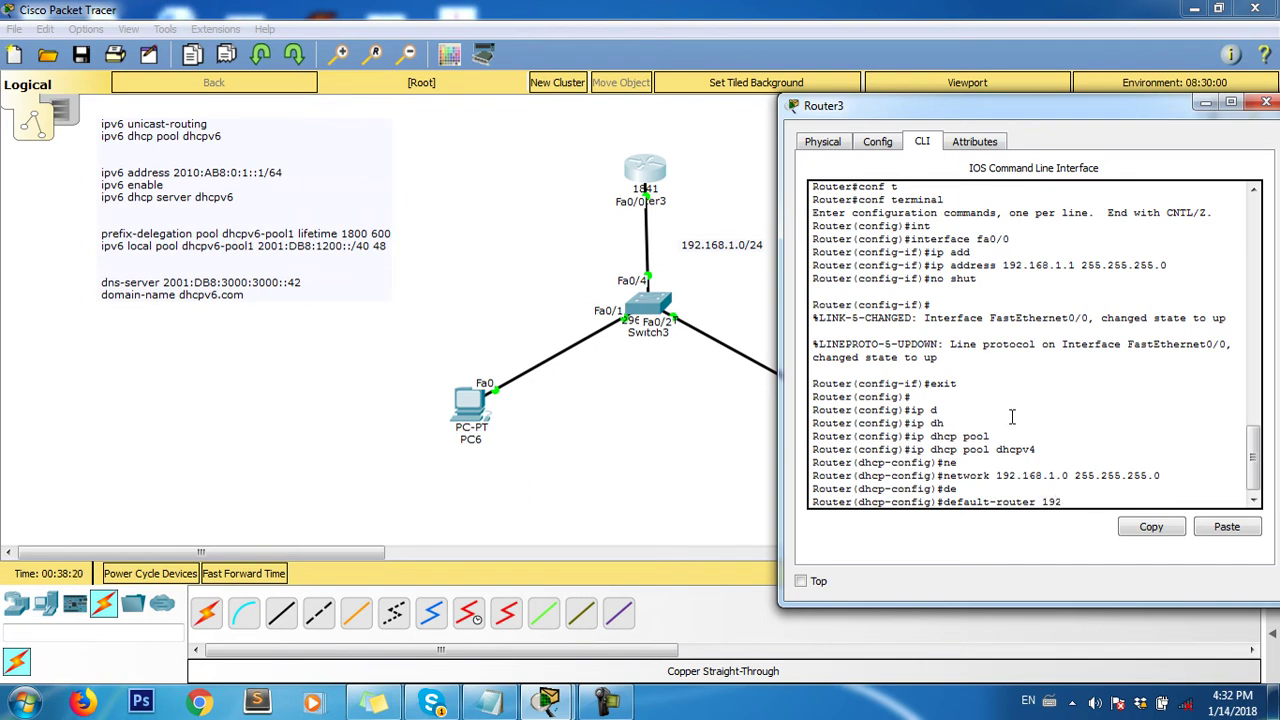
{"action": "type", "text": ".168.1.1"}
{"action": "key", "text": "Return"}
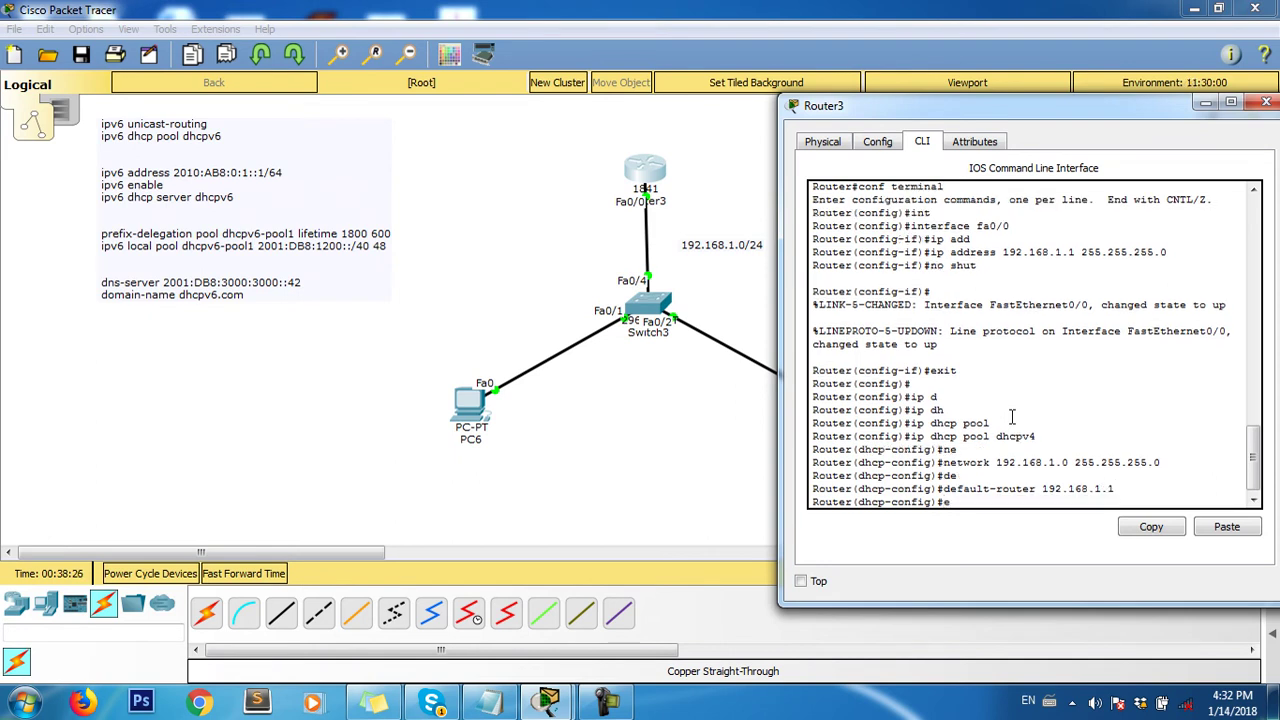
{"action": "key", "text": "BackSpace"}
- Save the router's running configuration with do write
{"action": "type", "text": "write"}
{"action": "key", "text": "Return"}
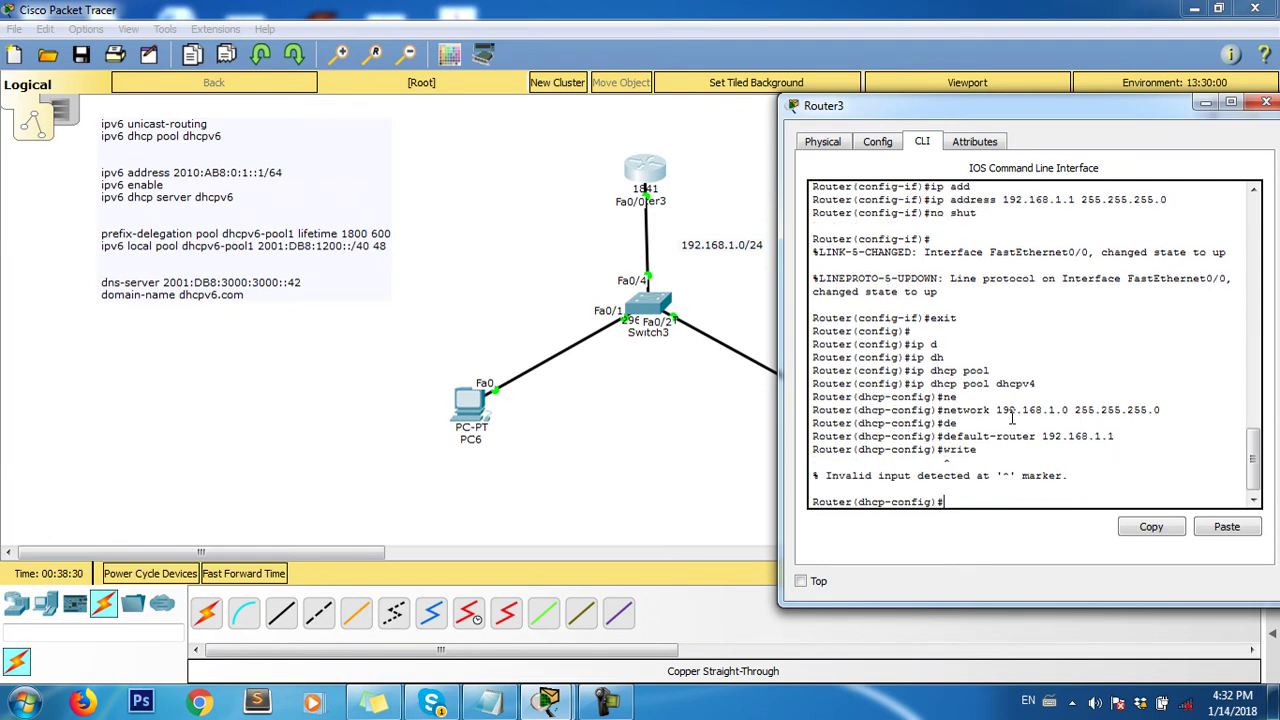
{"action": "type", "text": "do write"}
{"action": "key", "text": "Return"}
{"action": "key", "text": "Return"}
{"action": "key", "text": "Return"}
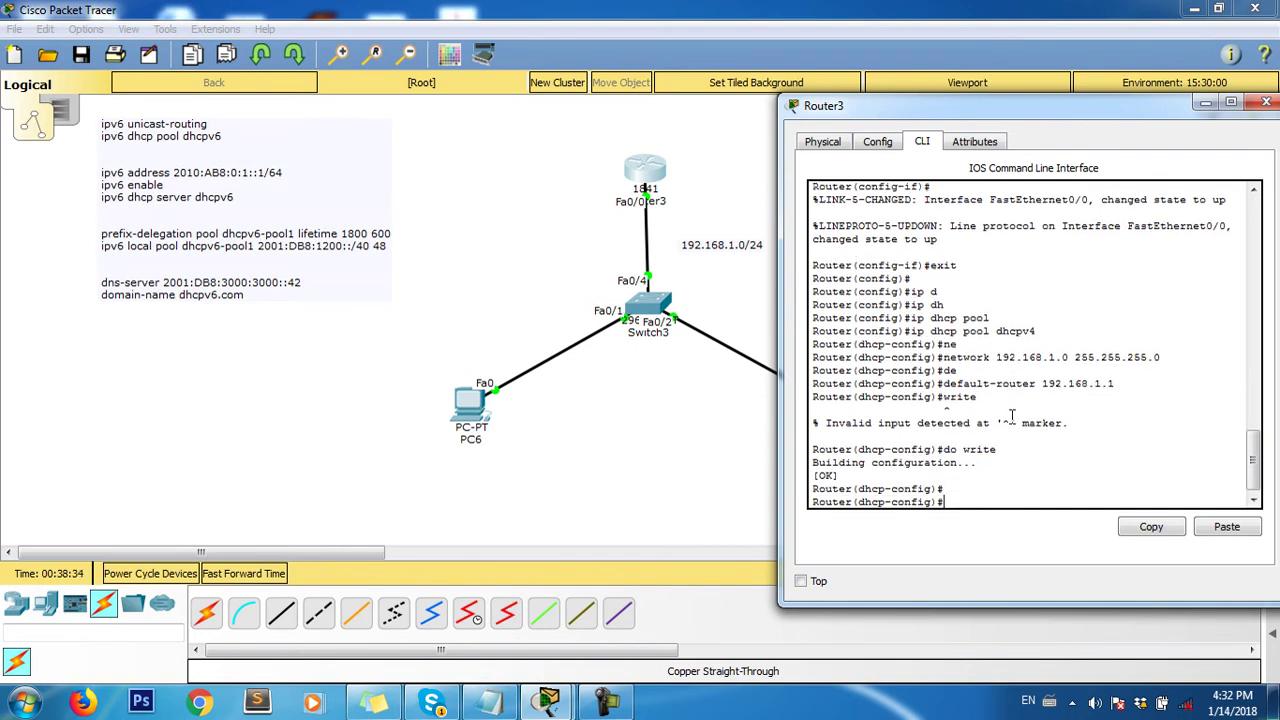
- Close the router console and set PC6 to DHCP, obtaining 192.168.1.2 with gateway 192.168.1.1
{"action": "left_click", "coordinate": [1266, 102]}
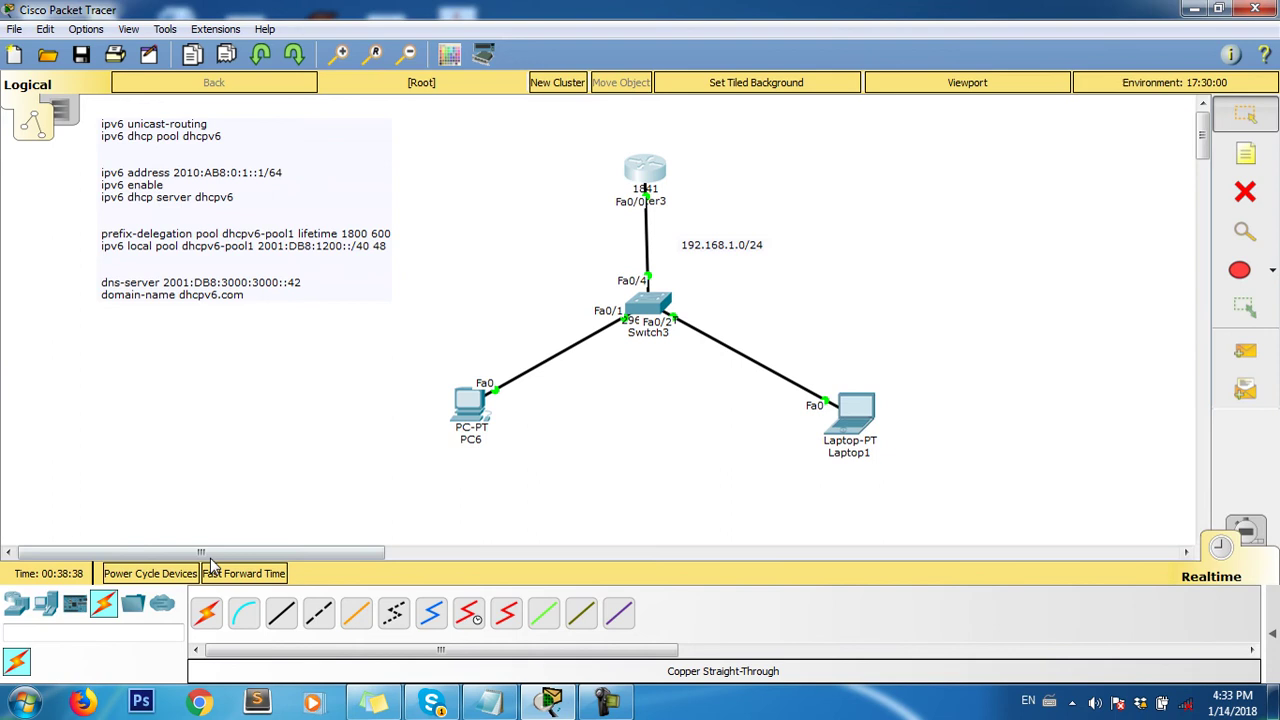
{"action": "left_click", "coordinate": [478, 402]}
{"action": "left_click_drag", "start_coordinate": [497, 138], "coordinate": [908, 123]}
{"action": "left_click", "coordinate": [814, 160]}
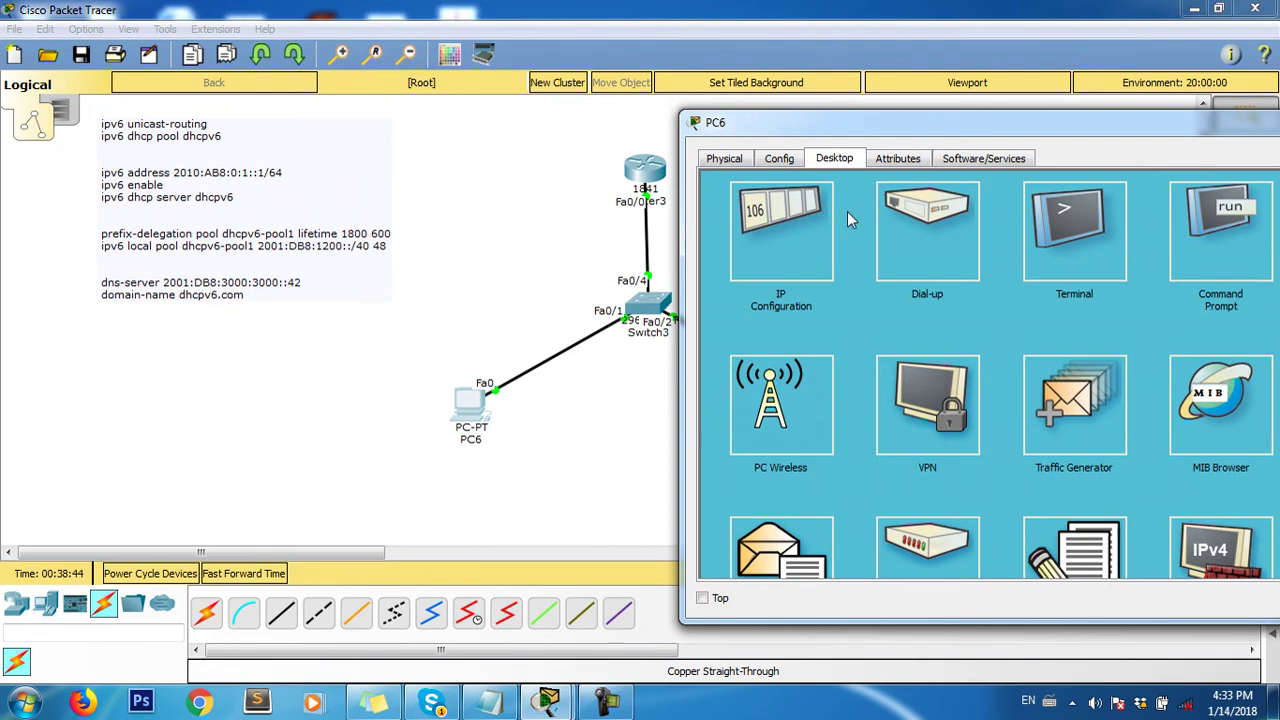
{"action": "left_click", "coordinate": [760, 226]}
{"action": "left_click", "coordinate": [723, 238]}
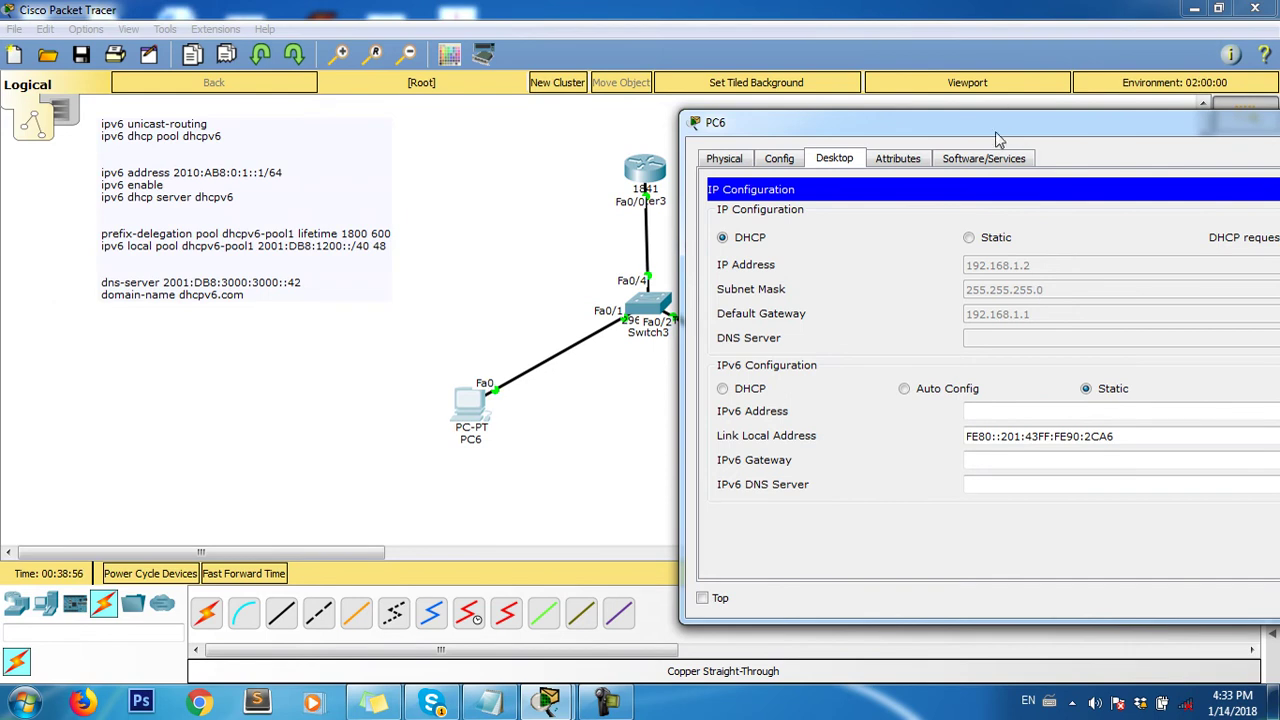
{"action": "left_click_drag", "start_coordinate": [1004, 126], "coordinate": [579, 202]}
- Close PC6's window and switch Laptop1 to DHCP, obtaining 192.168.1.3 with gateway 192.168.1.1
{"action": "left_click", "coordinate": [1037, 194]}
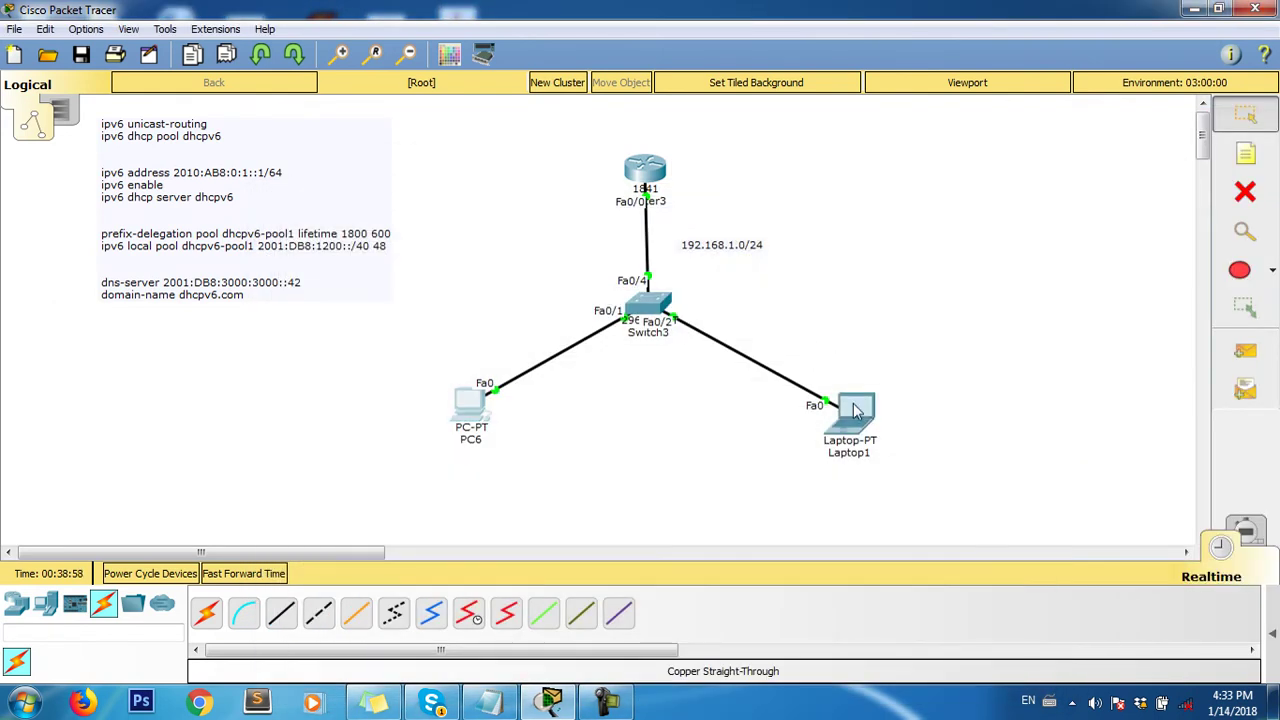
{"action": "left_click", "coordinate": [860, 422]}
{"action": "left_click", "coordinate": [410, 172]}
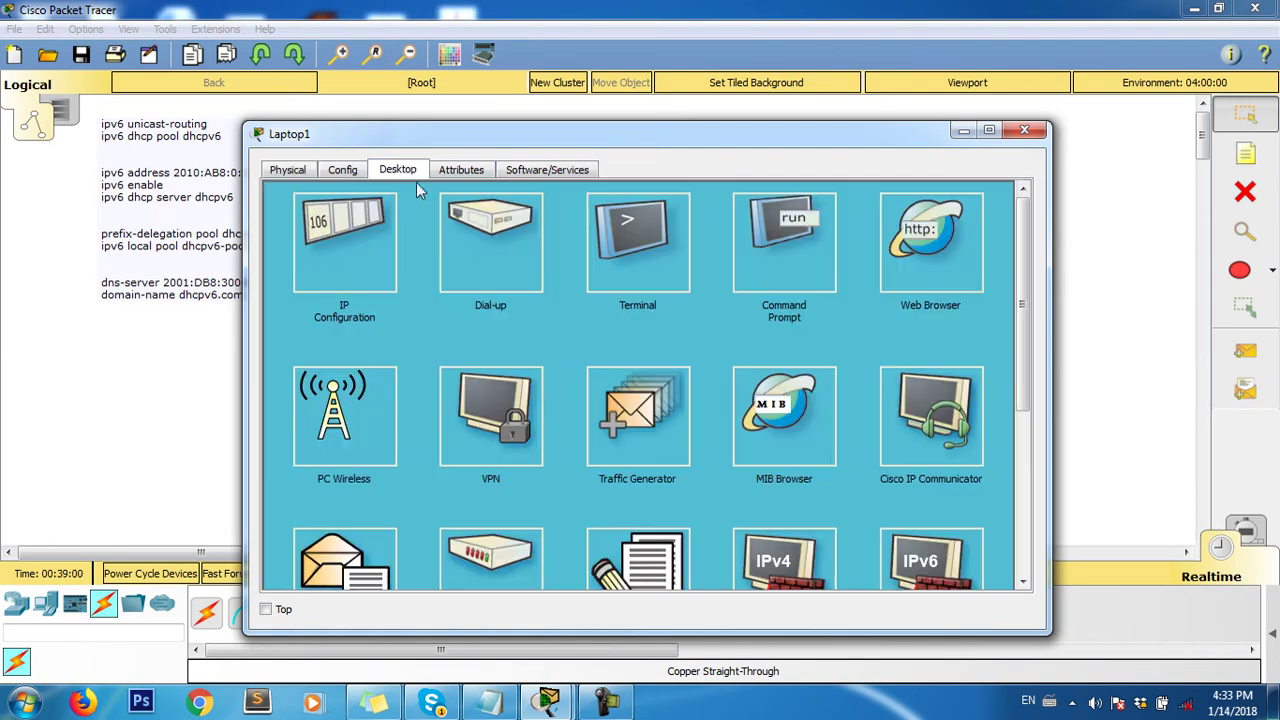
{"action": "left_click", "coordinate": [347, 230]}
{"action": "left_click", "coordinate": [314, 249]}
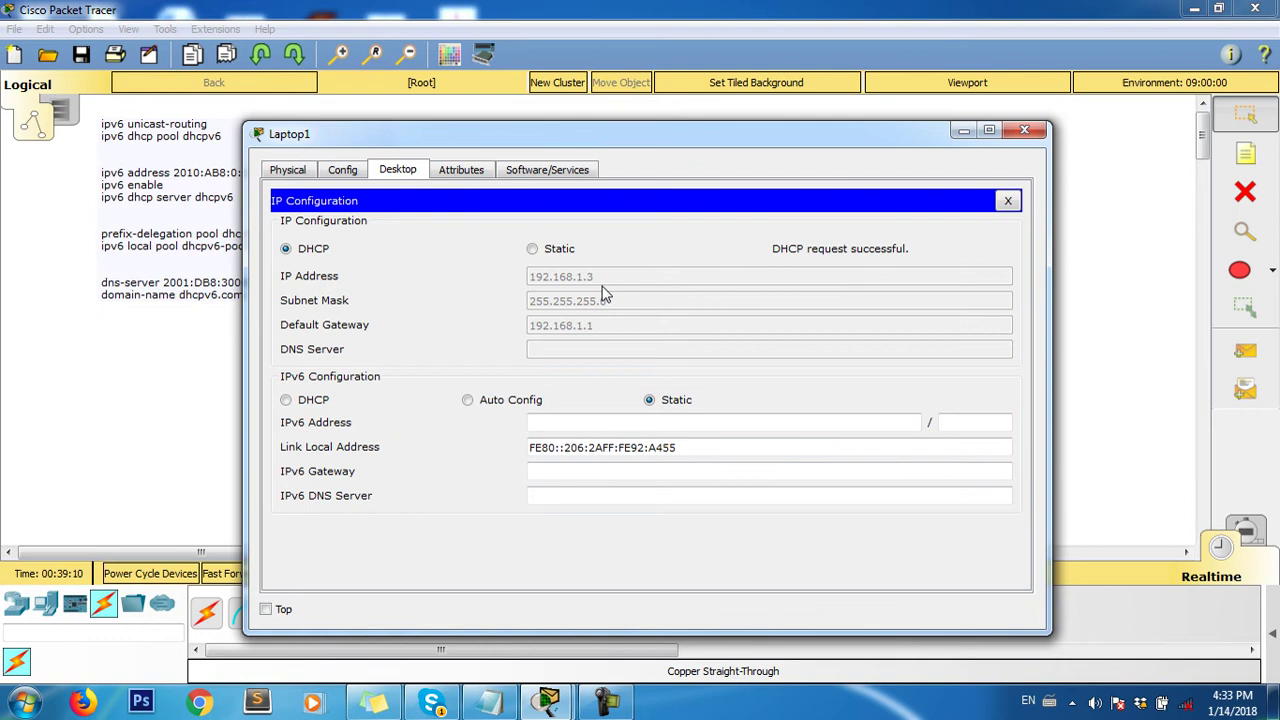
{"action": "left_click", "coordinate": [1024, 130]}
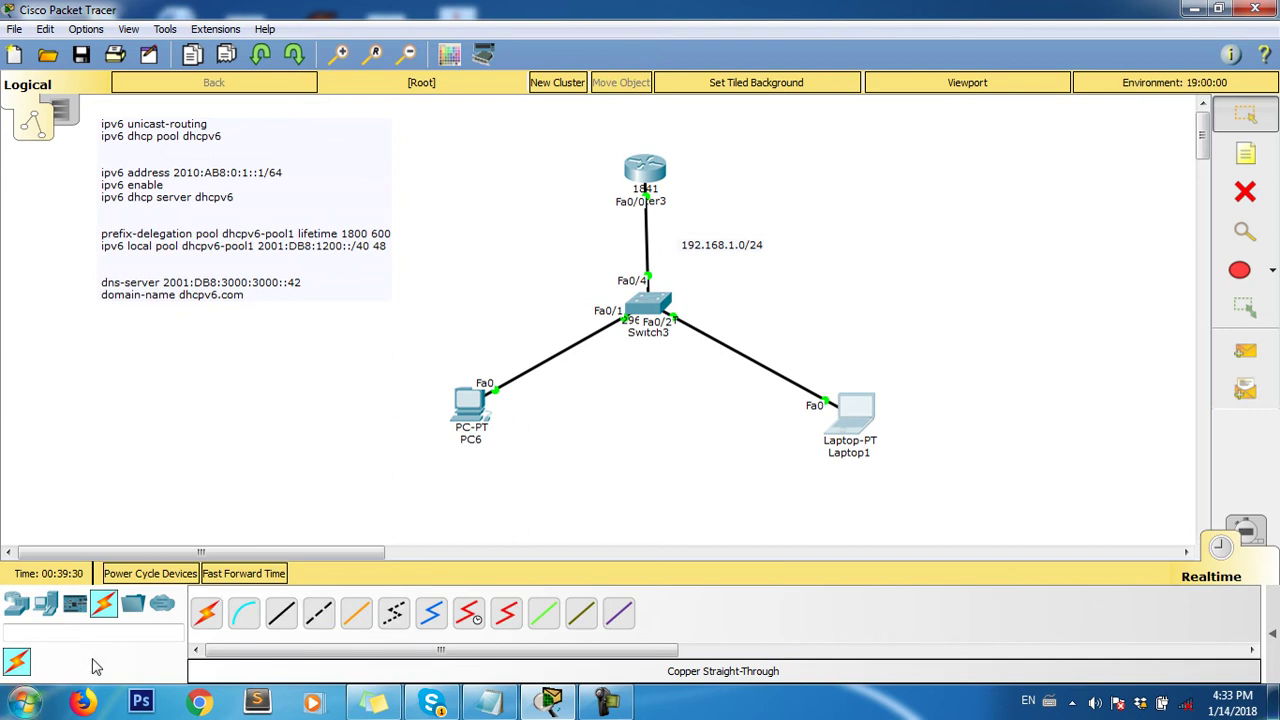
- Add a new generic PC, PC7, below Switch3
{"action": "left_click", "coordinate": [17, 606]}
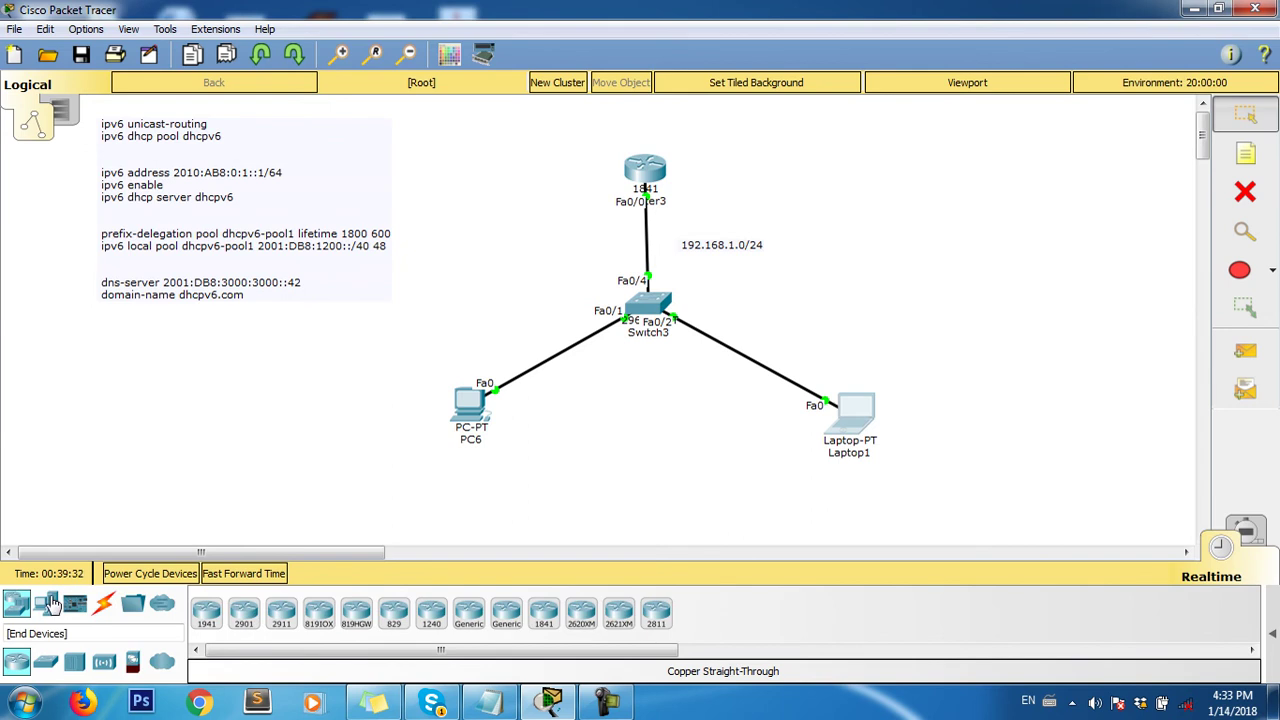
{"action": "left_click", "coordinate": [45, 604]}
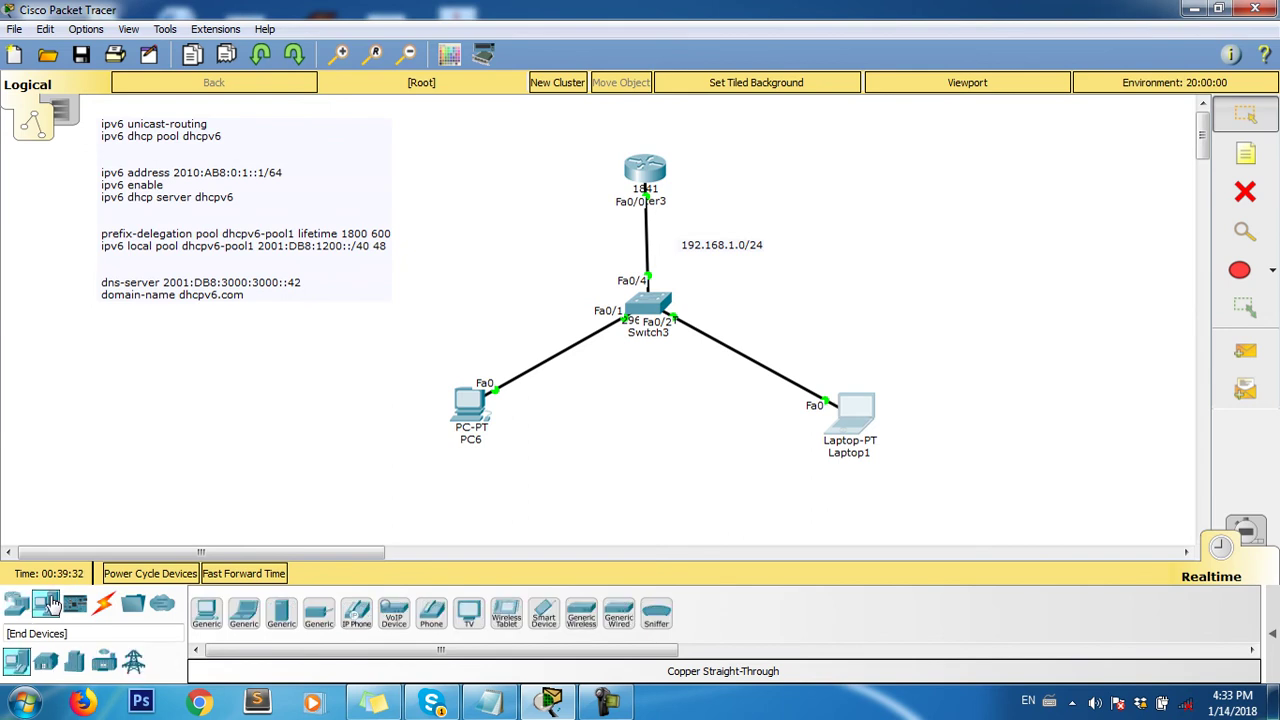
{"action": "left_click", "coordinate": [208, 617]}
{"action": "left_click", "coordinate": [620, 471]}
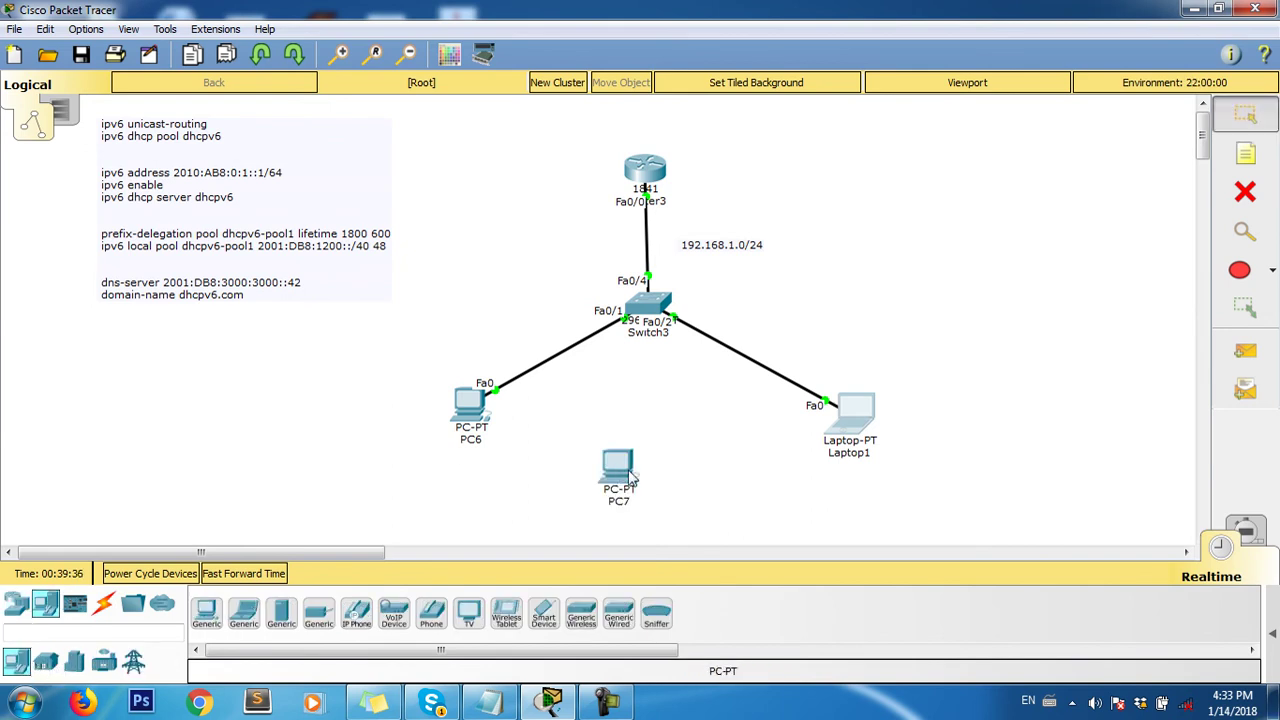
{"action": "left_click_drag", "start_coordinate": [620, 471], "coordinate": [662, 441]}
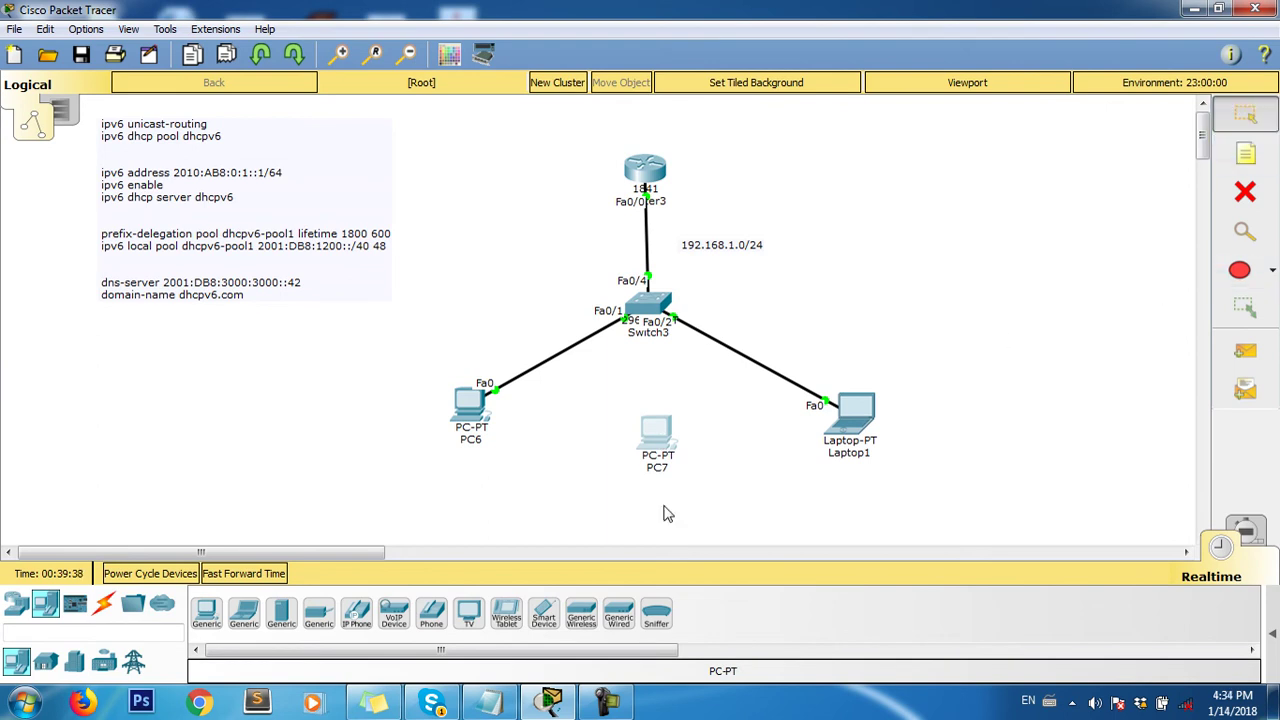
- Cable Switch3 FastEthernet0/3 to PC7 FastEthernet0 with a copper straight-through link
{"action": "left_click", "coordinate": [103, 603]}
{"action": "left_click", "coordinate": [281, 613]}
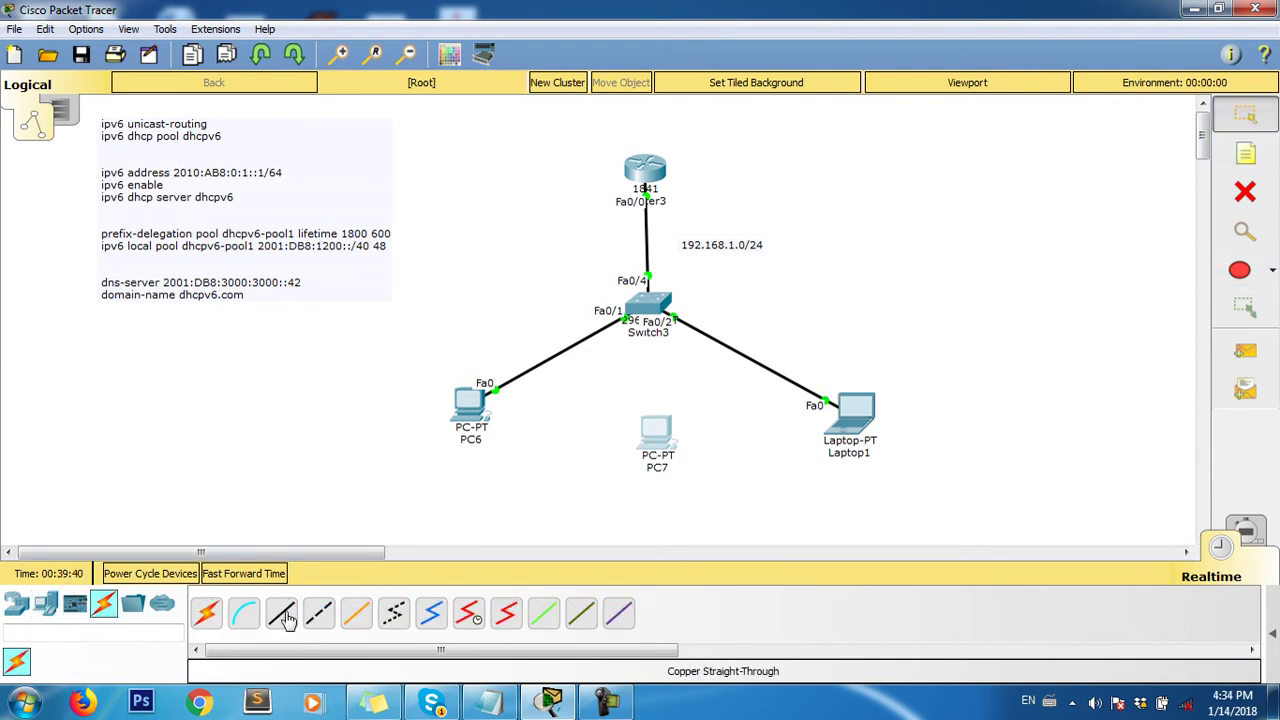
{"action": "left_click", "coordinate": [646, 303]}
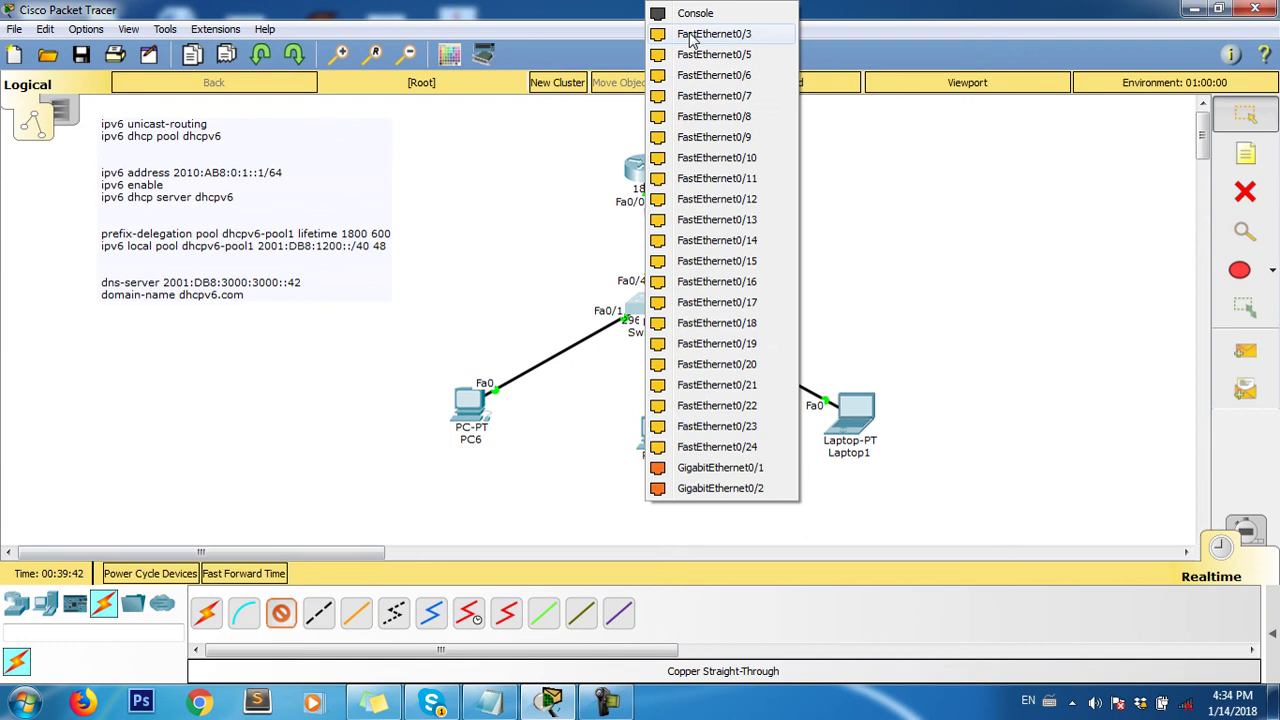
{"action": "left_click", "coordinate": [690, 30]}
{"action": "left_click", "coordinate": [656, 430]}
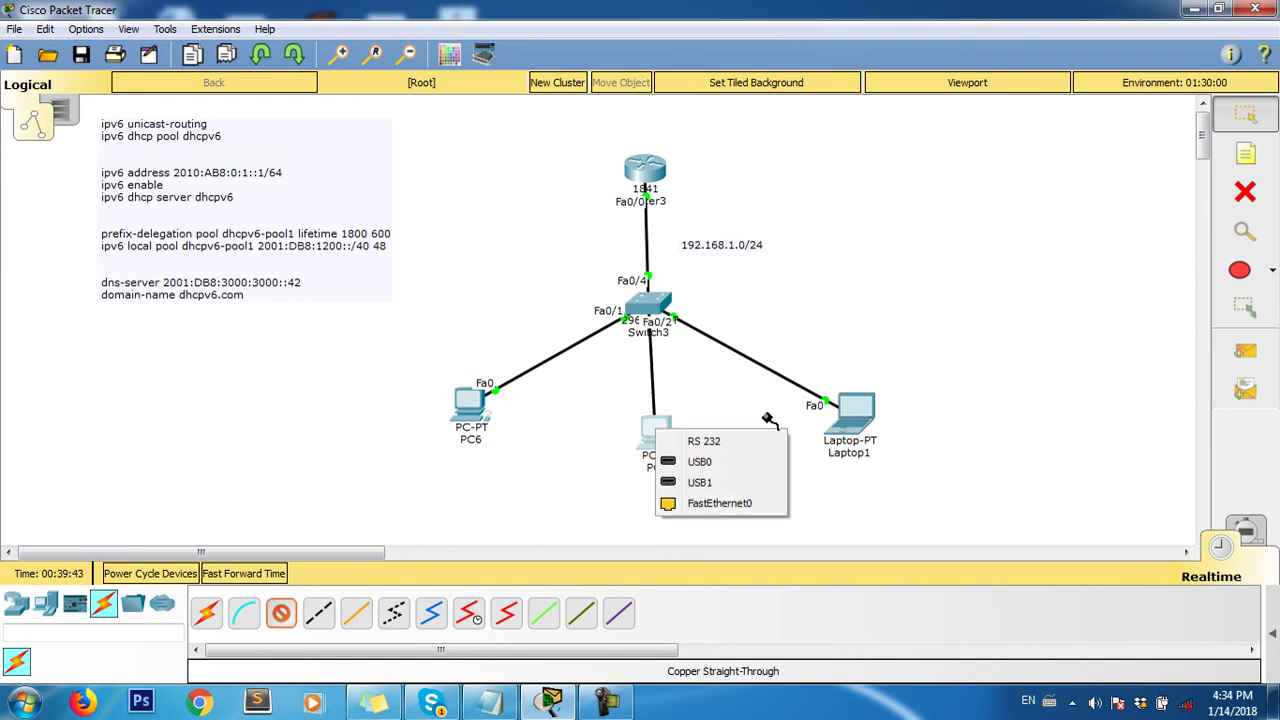
{"action": "left_click", "coordinate": [714, 506]}
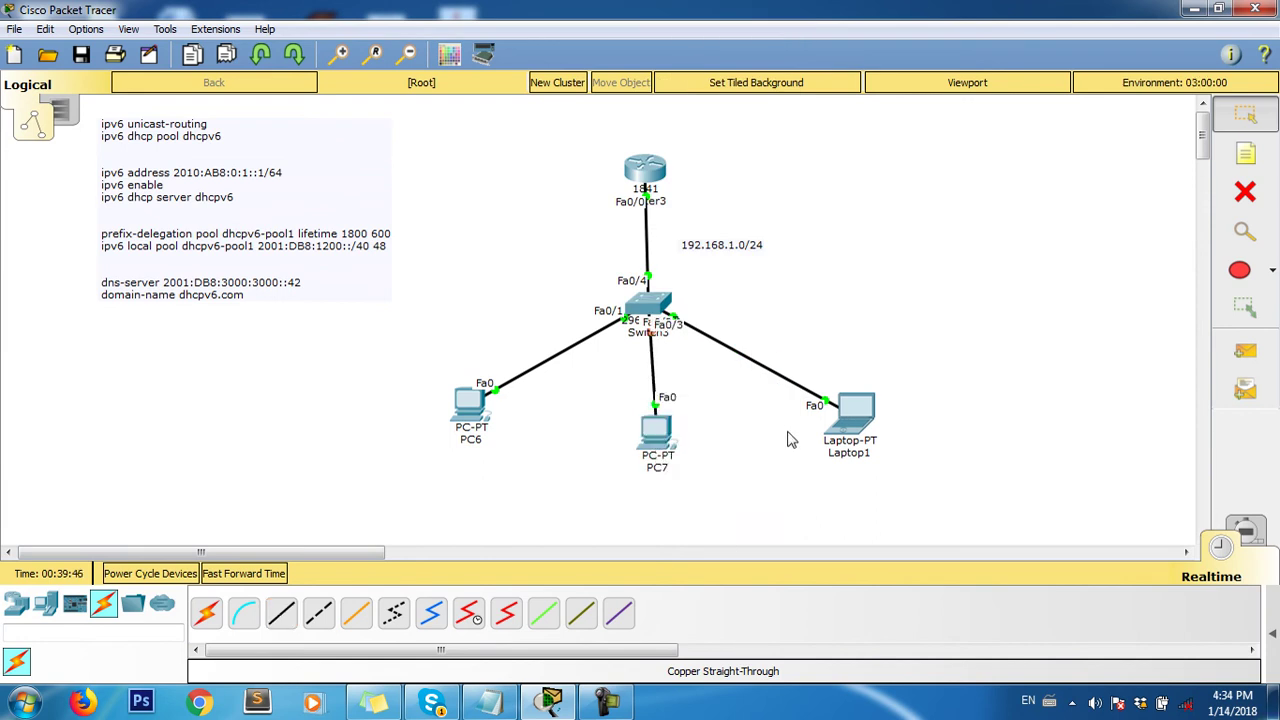
- Switch PC7's IPv4 configuration to DHCP; it falls back to APIPA address 169.254.110.6
{"action": "left_click", "coordinate": [655, 428]}
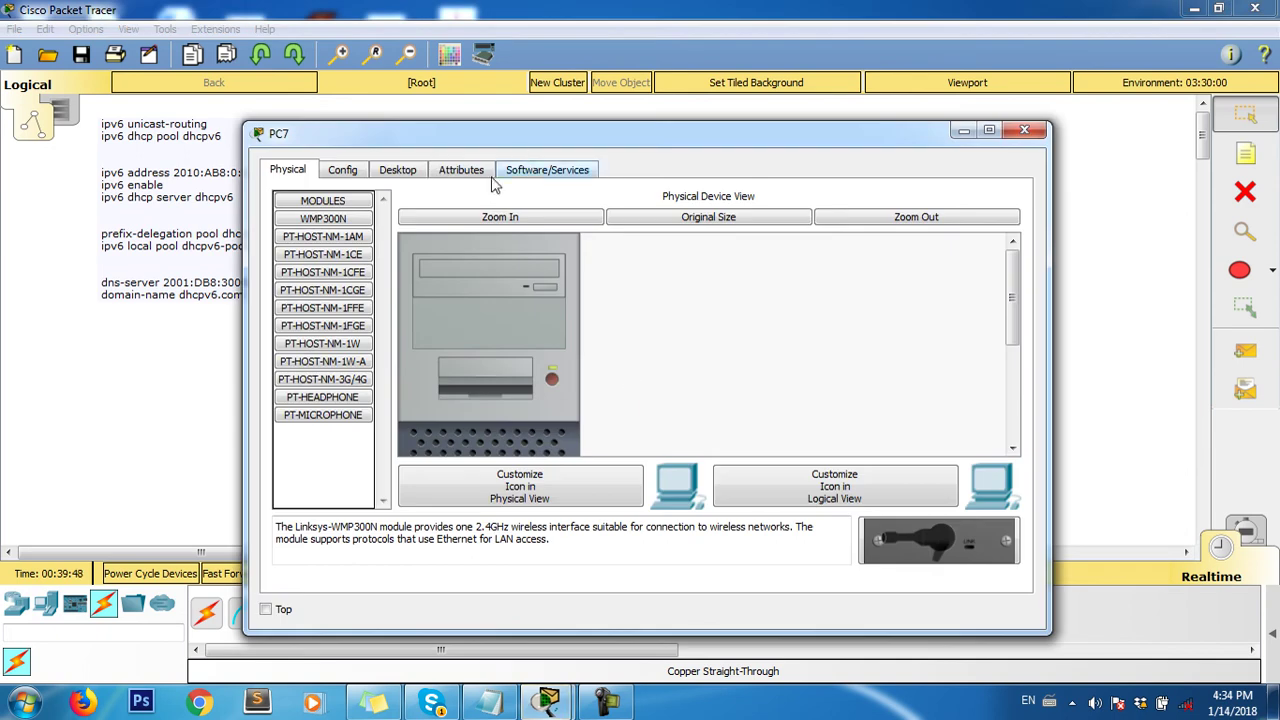
{"action": "left_click_drag", "start_coordinate": [422, 143], "coordinate": [857, 138]}
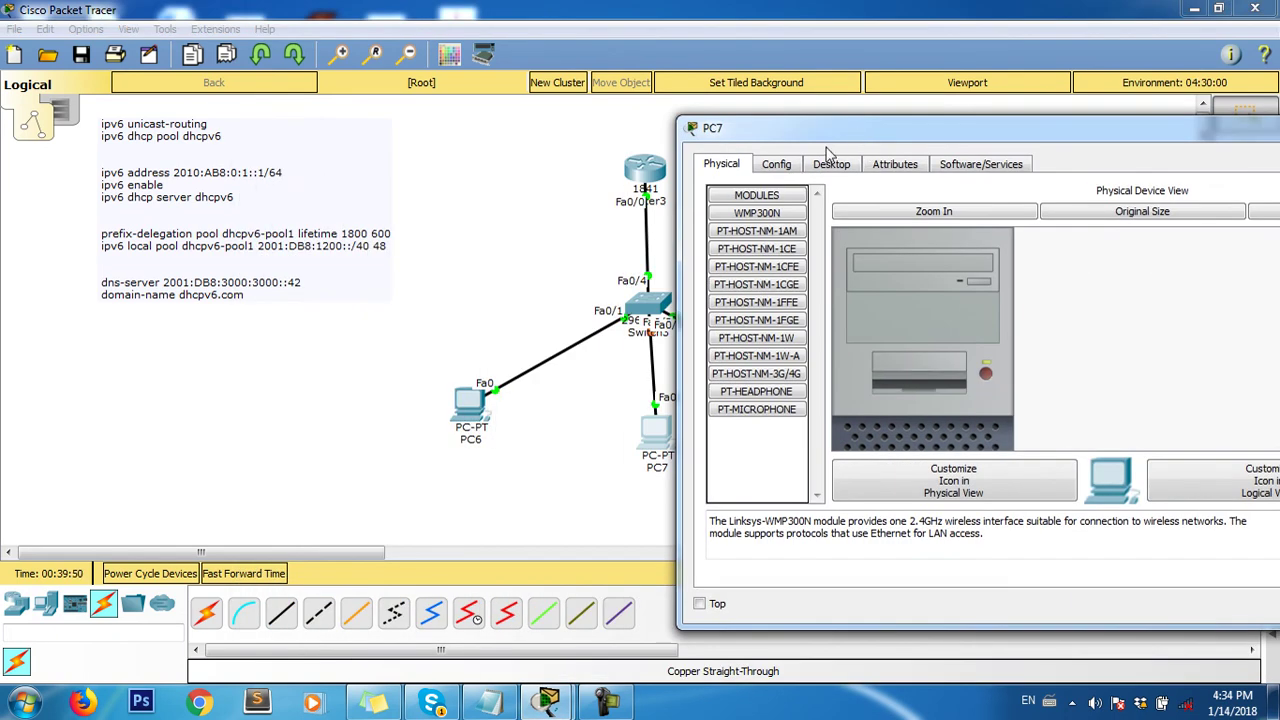
{"action": "left_click", "coordinate": [828, 168]}
{"action": "left_click", "coordinate": [770, 220]}
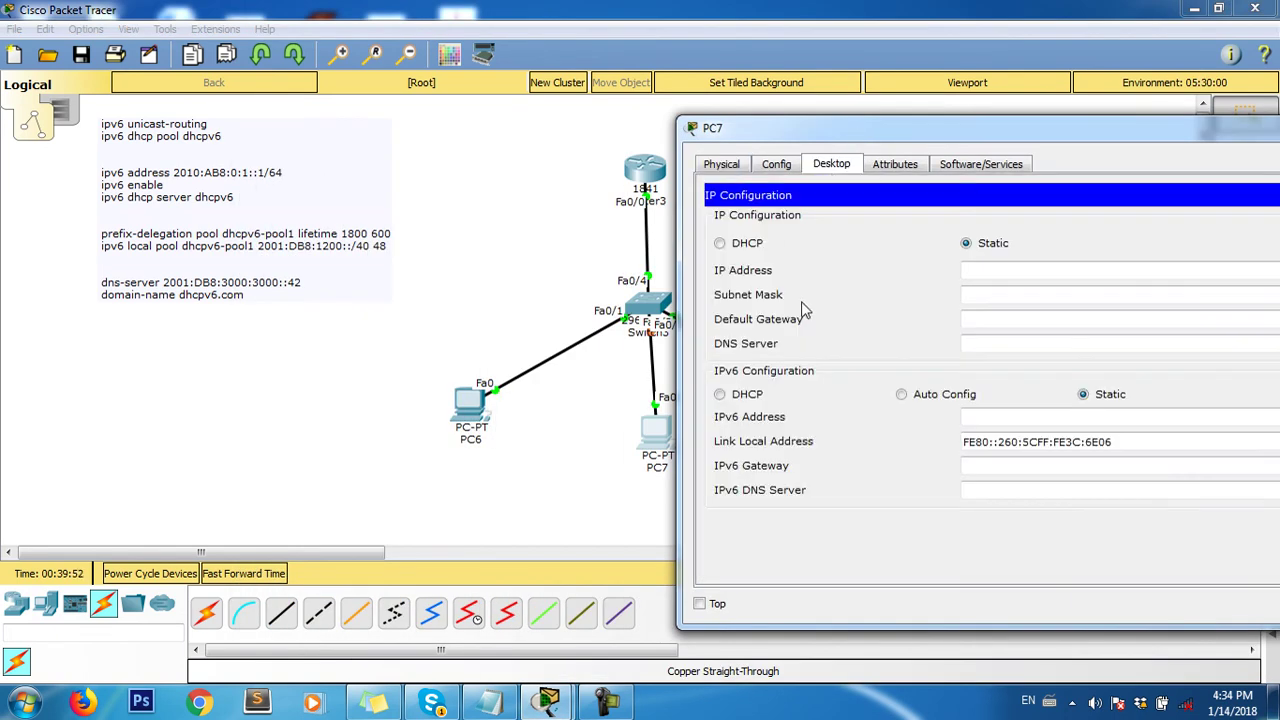
{"action": "left_click", "coordinate": [744, 243]}
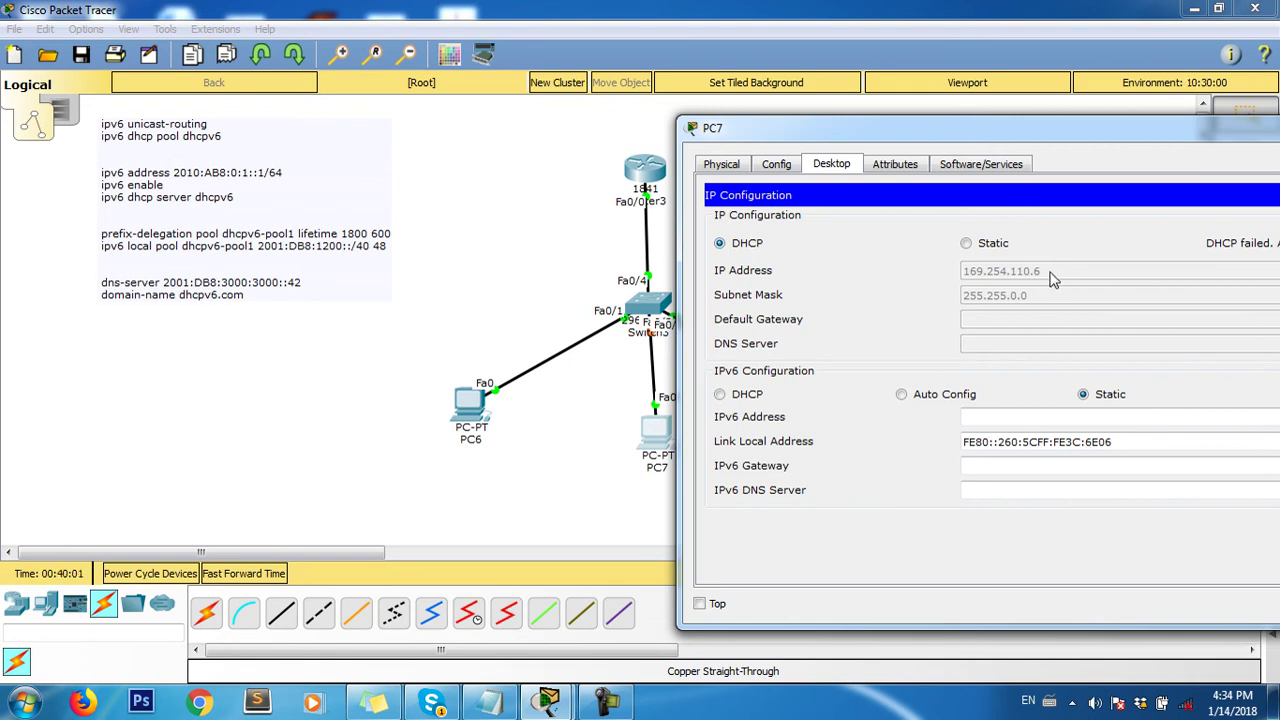
{"action": "left_click_drag", "start_coordinate": [1012, 124], "coordinate": [625, 146]}
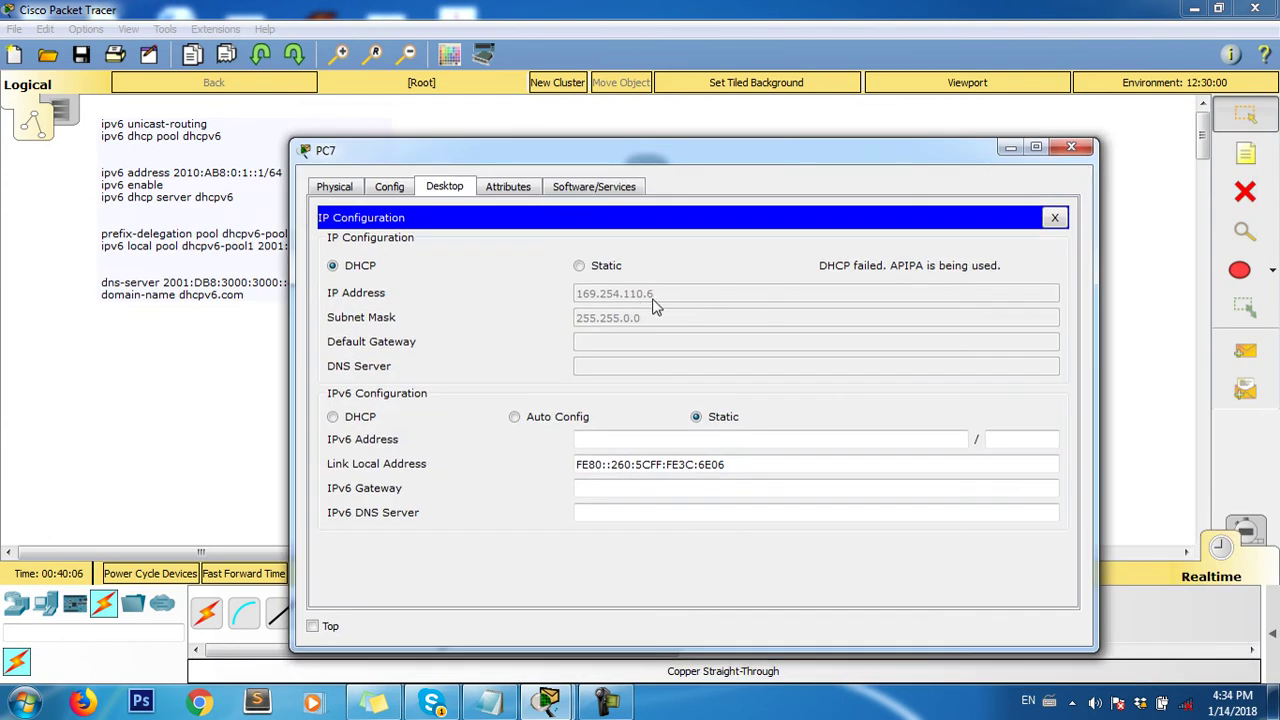
- Reopen PC7 and toggle Static then DHCP so it gets 192.168.1.4, gateway 192.168.1.1
{"action": "left_click", "coordinate": [1071, 147]}
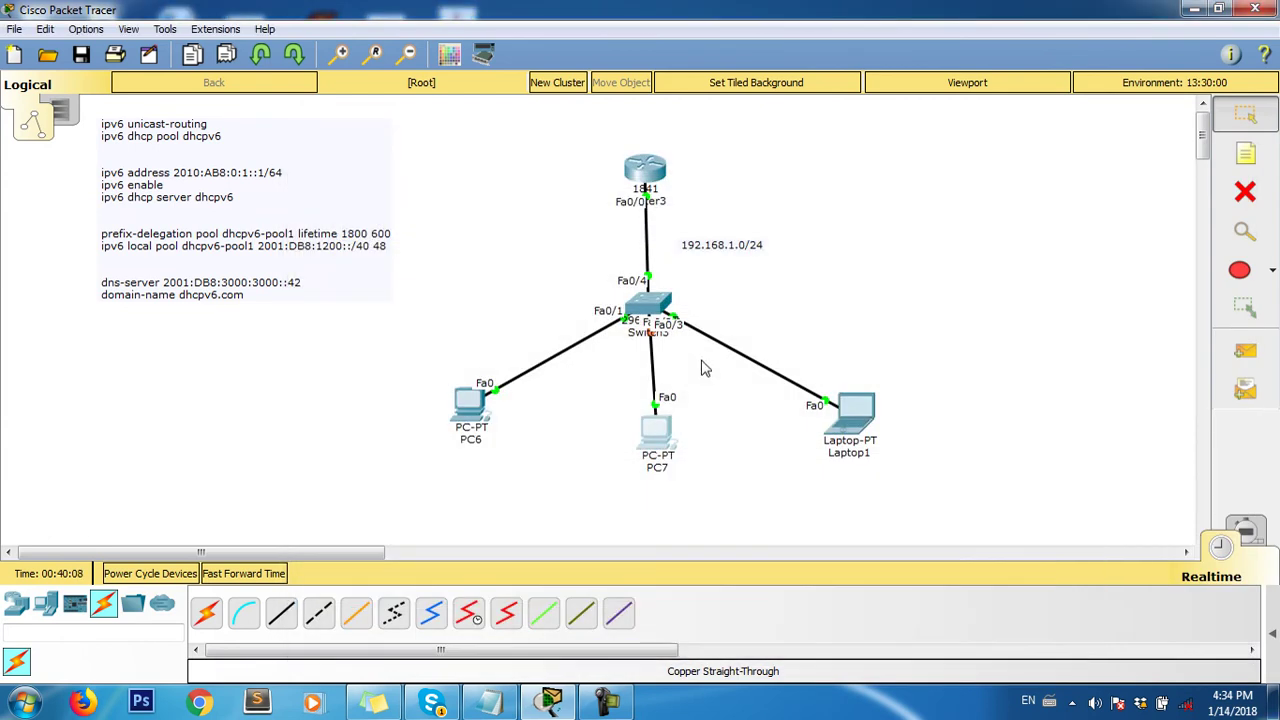
{"action": "mouse_move", "coordinate": [660, 425]}
{"action": "left_mouse_down"}
{"action": "mouse_move", "coordinate": [648, 440]}
{"action": "mouse_move", "coordinate": [660, 440]}
{"action": "mouse_move", "coordinate": [645, 430]}
{"action": "mouse_move", "coordinate": [662, 456]}
{"action": "mouse_move", "coordinate": [642, 438]}
{"action": "left_mouse_up"}
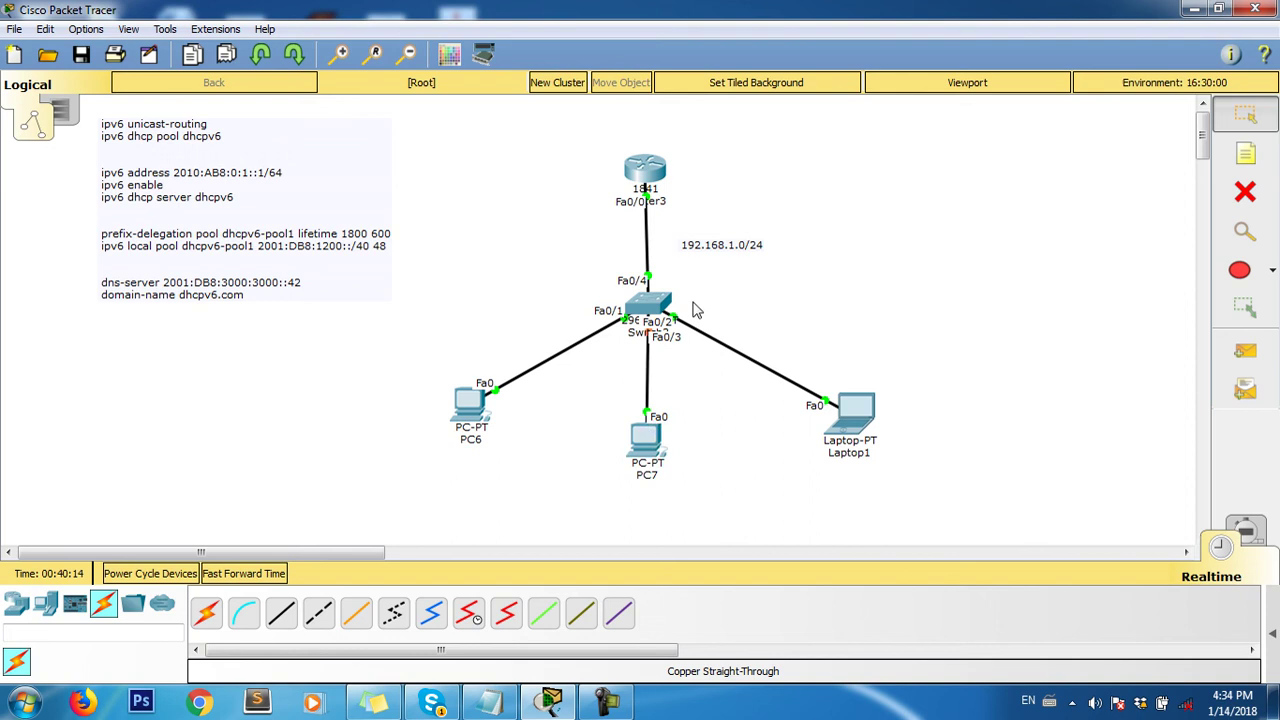
{"action": "left_click", "coordinate": [663, 439]}
{"action": "left_click", "coordinate": [340, 245]}
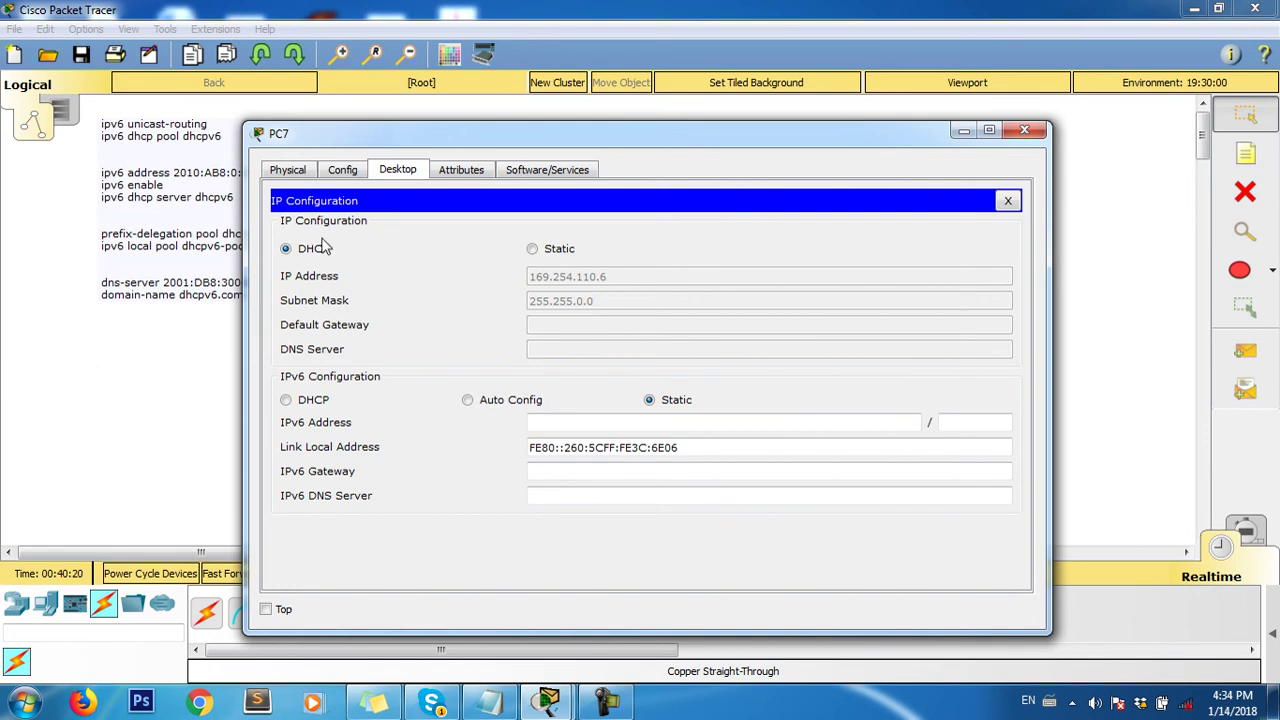
{"action": "left_click", "coordinate": [532, 250]}
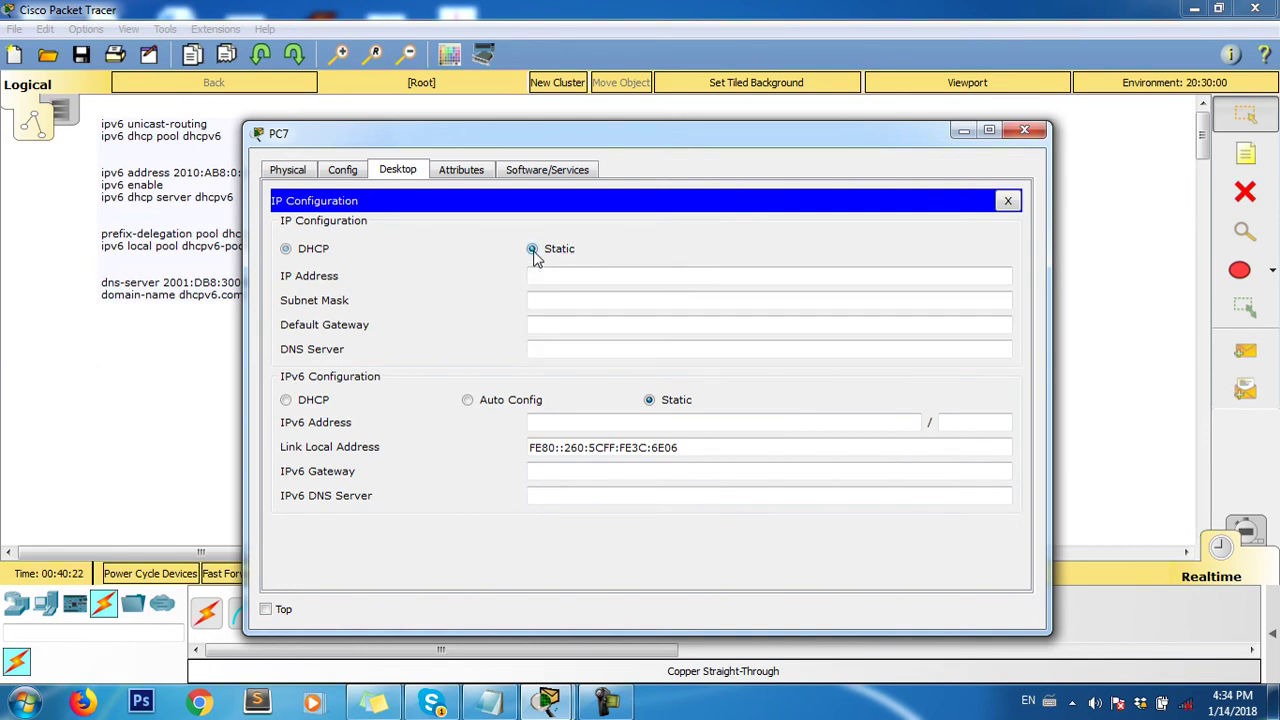
{"action": "left_click", "coordinate": [286, 250]}
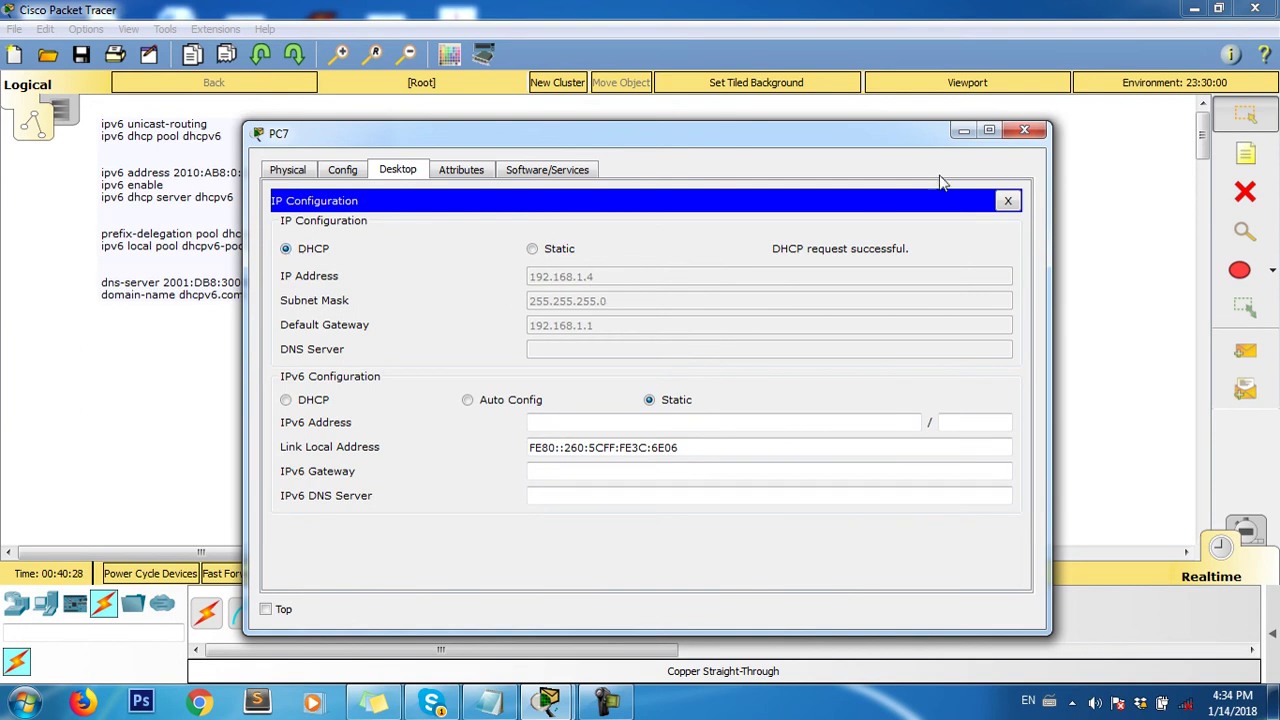
{"action": "left_click", "coordinate": [1024, 133]}
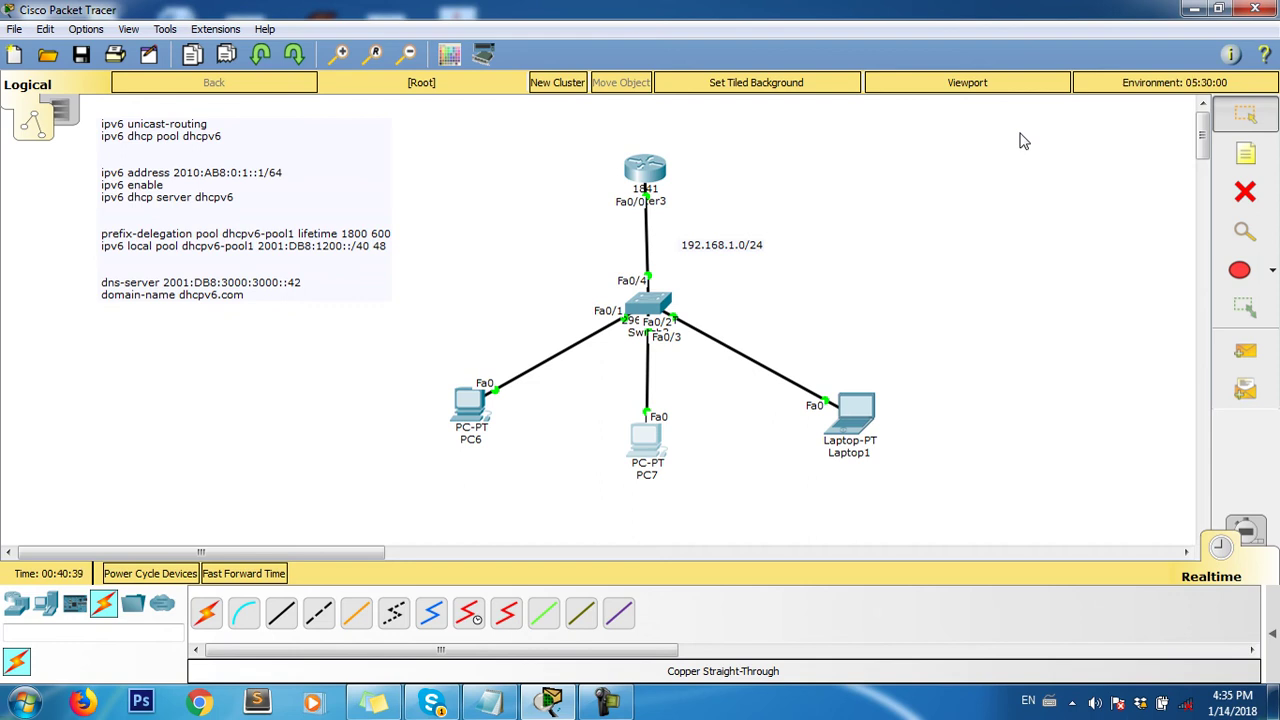
{"action": "double_click", "coordinate": [310, 164]}
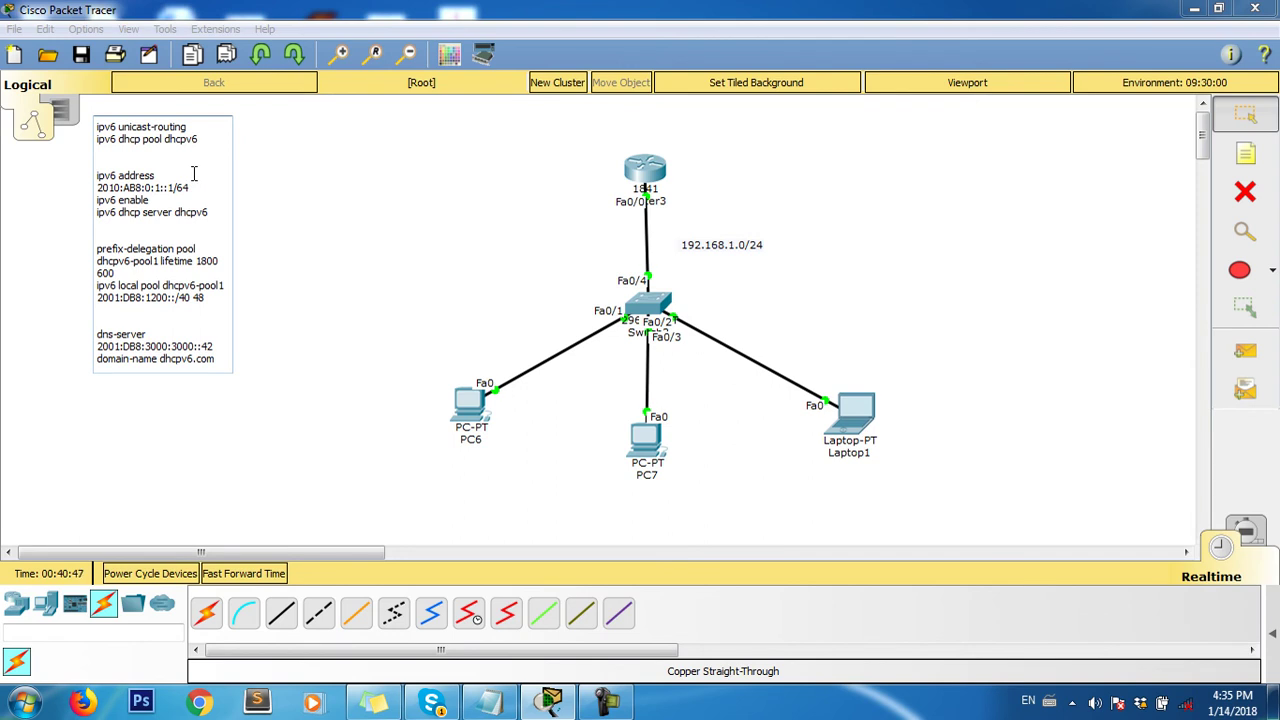
{"action": "left_click", "coordinate": [899, 210]}
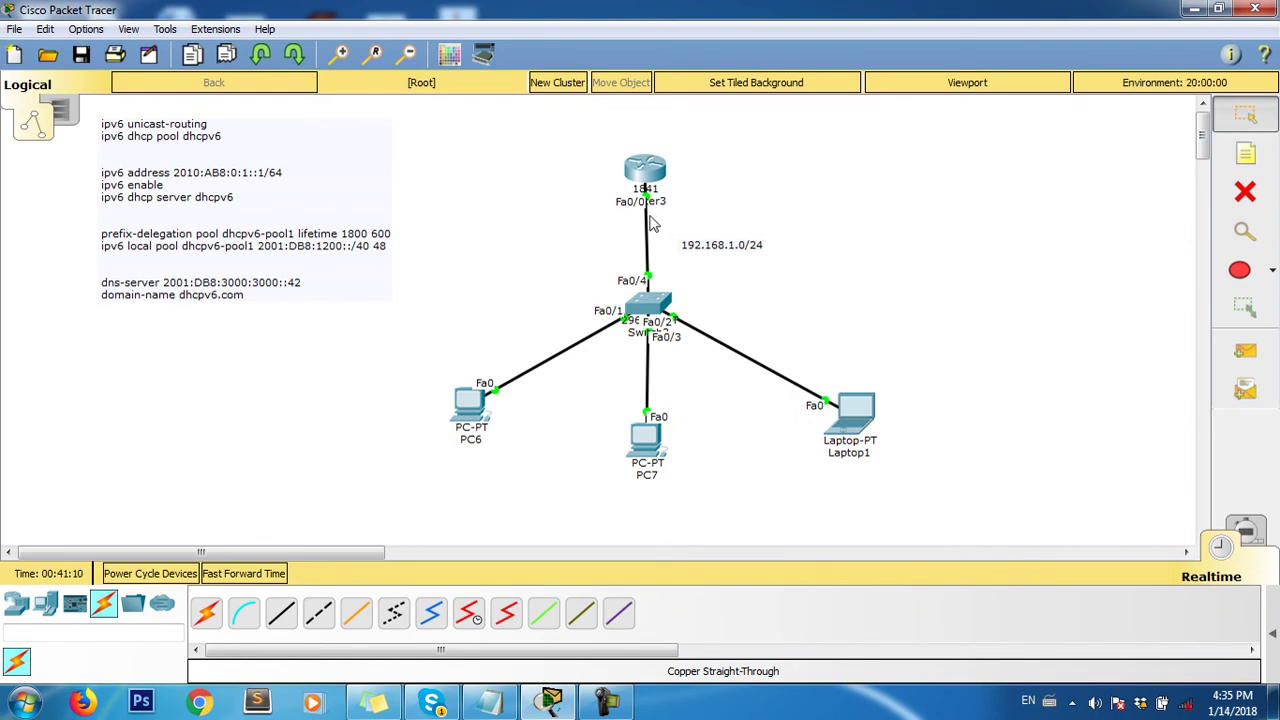
- In Router3's CLI, exit the IPv4 DHCP pool and leave global configuration mode
{"action": "left_click", "coordinate": [641, 170]}
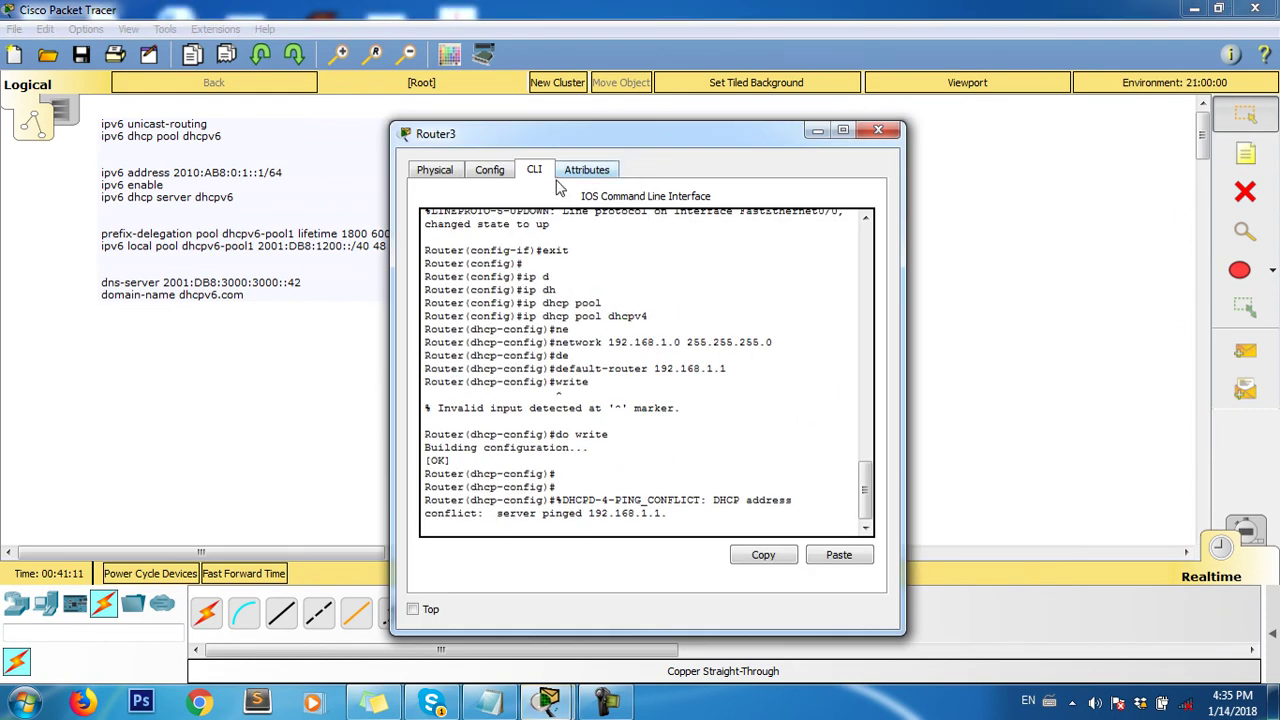
{"action": "scroll", "coordinate": [683, 499], "scroll_direction": "down", "scroll_amount": 1}
{"action": "key", "text": "Return"}
{"action": "type", "text": "er(dhcp-config)#e"}
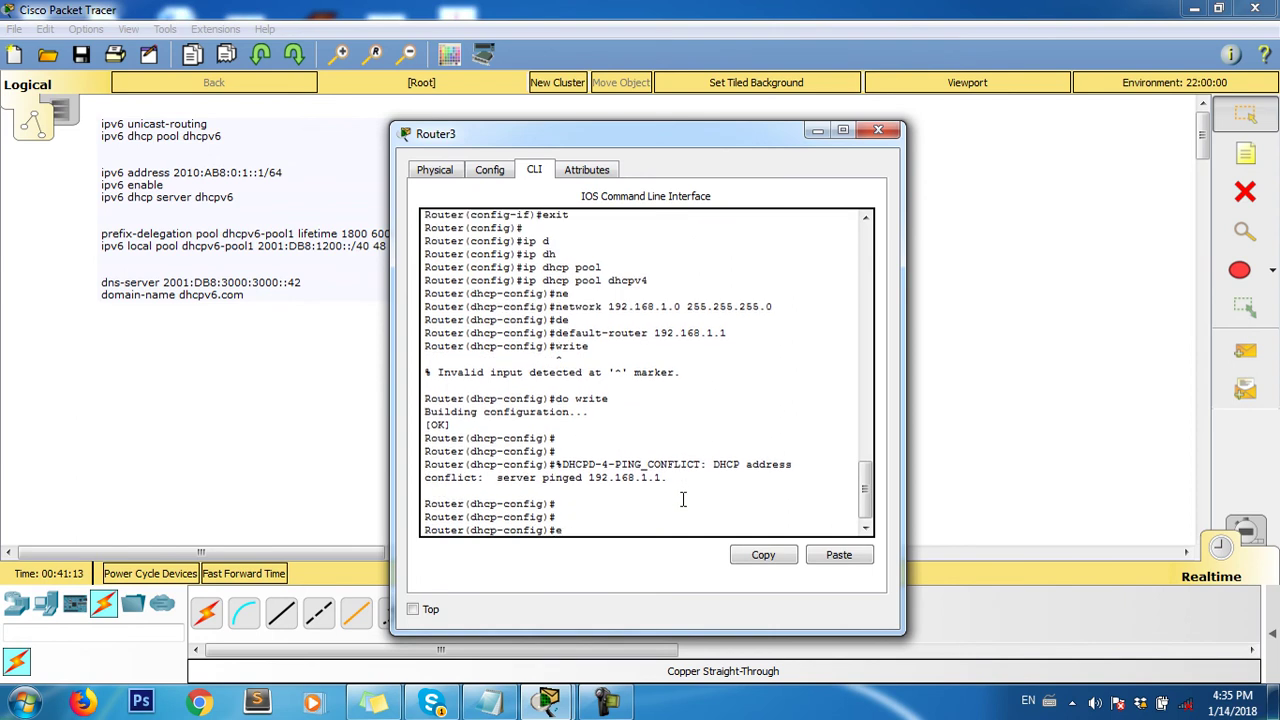
{"action": "type", "text": "xit"}
{"action": "key", "text": "Return"}
{"action": "key", "text": "Return"}
{"action": "type", "text": "ex"}
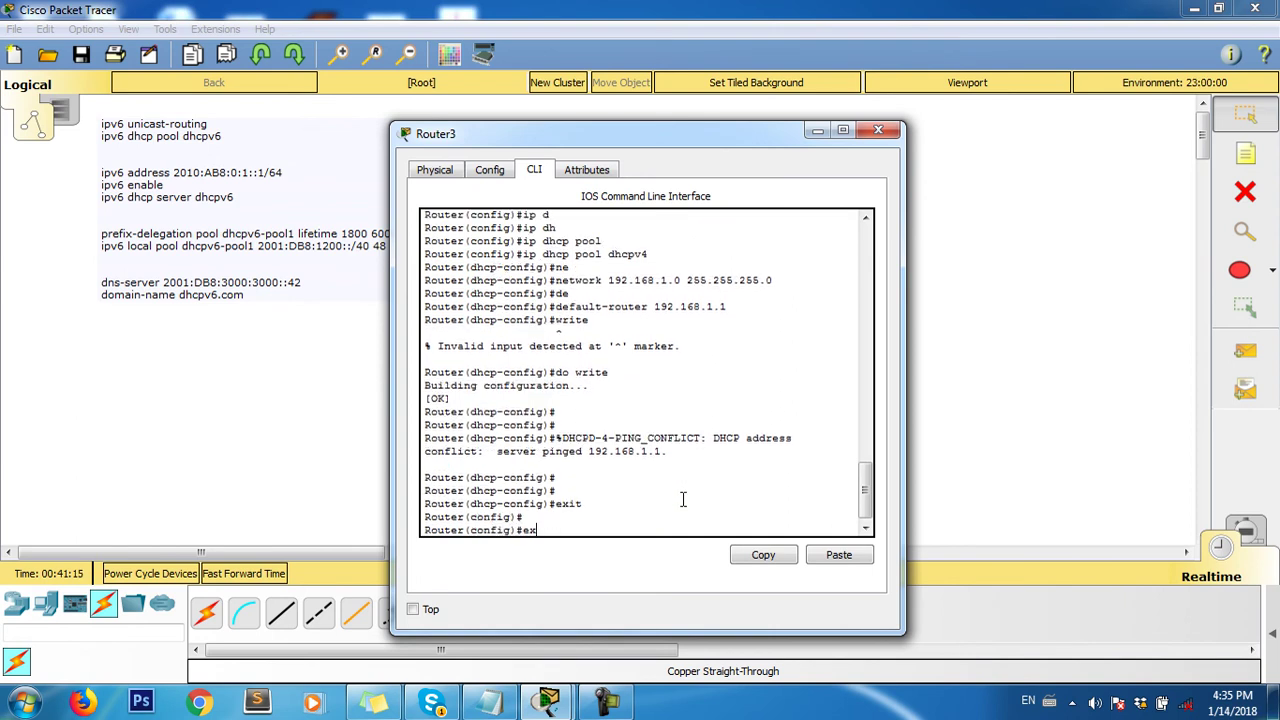
{"action": "type", "text": "it"}
{"action": "key", "text": "Return"}
{"action": "key", "text": "Return"}
{"action": "key", "text": "Return"}
{"action": "key", "text": "Return"}
{"action": "key", "text": "Return"}
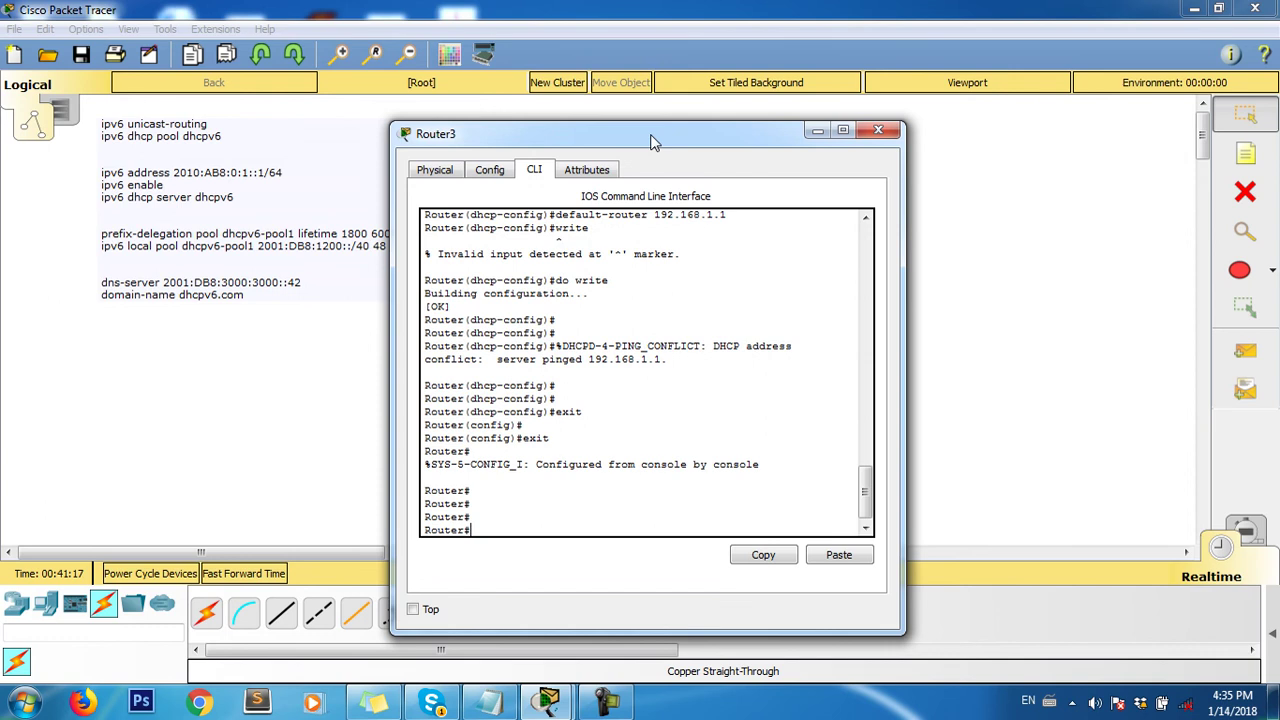
- Re-enter global configuration with conf t and run ipv6 unicast-routing
{"action": "left_click_drag", "start_coordinate": [651, 141], "coordinate": [907, 113]}
{"action": "type", "text": "cc"}
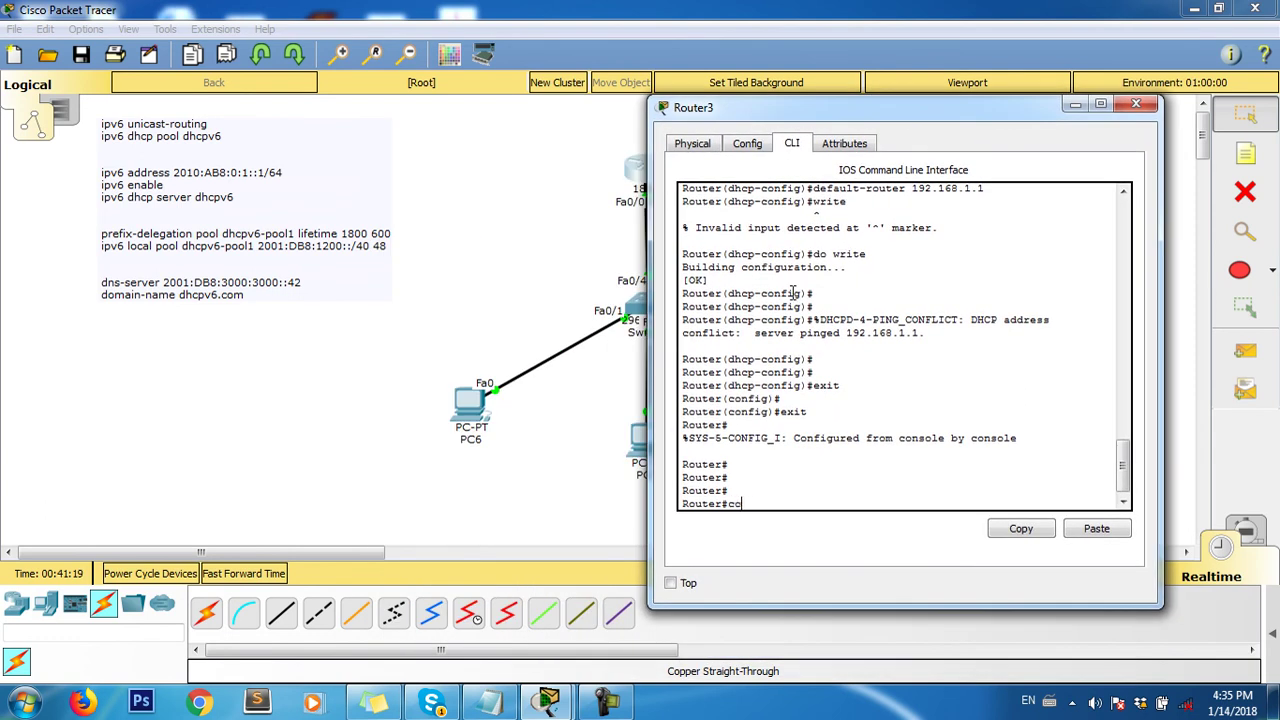
{"action": "key", "text": "BackSpace"}
{"action": "type", "text": "onf t"}
{"action": "key", "text": "Return"}
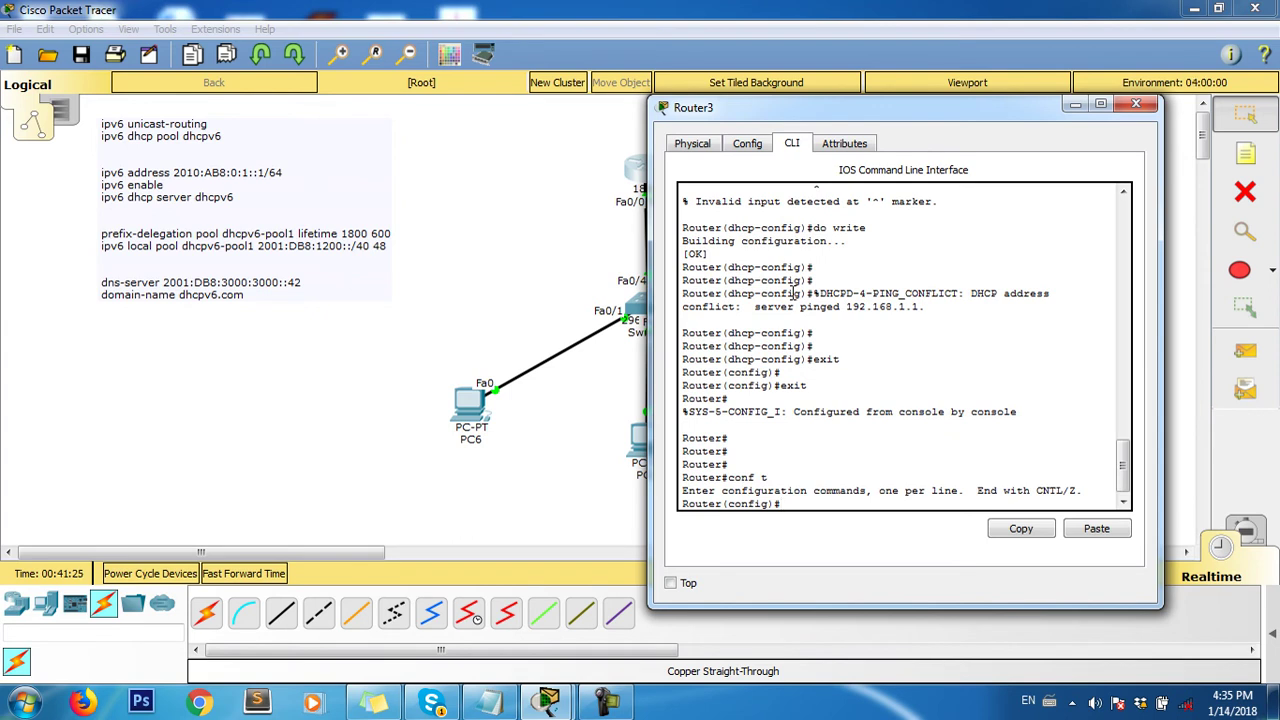
{"action": "type", "text": "ipv"}
{"action": "key", "text": "Return"}
{"action": "type", "text": "ipv6"}
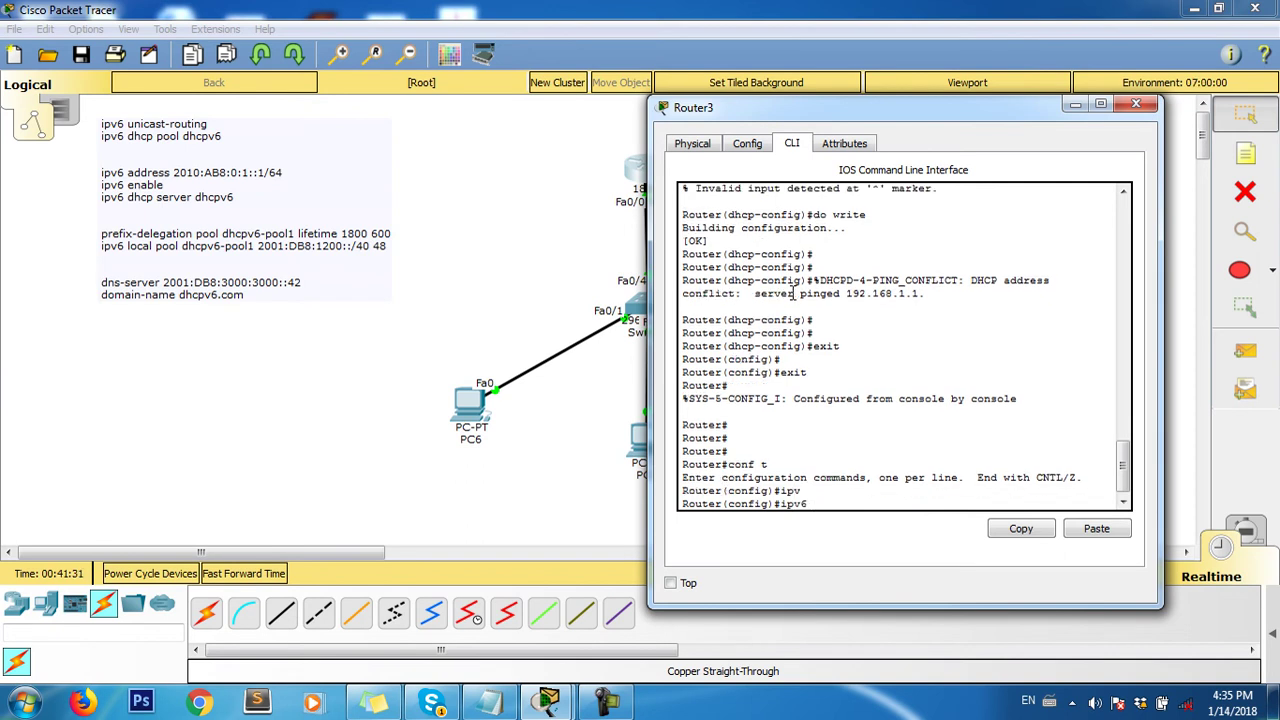
{"action": "type", "text": " u"}
{"action": "key", "text": "Tab"}
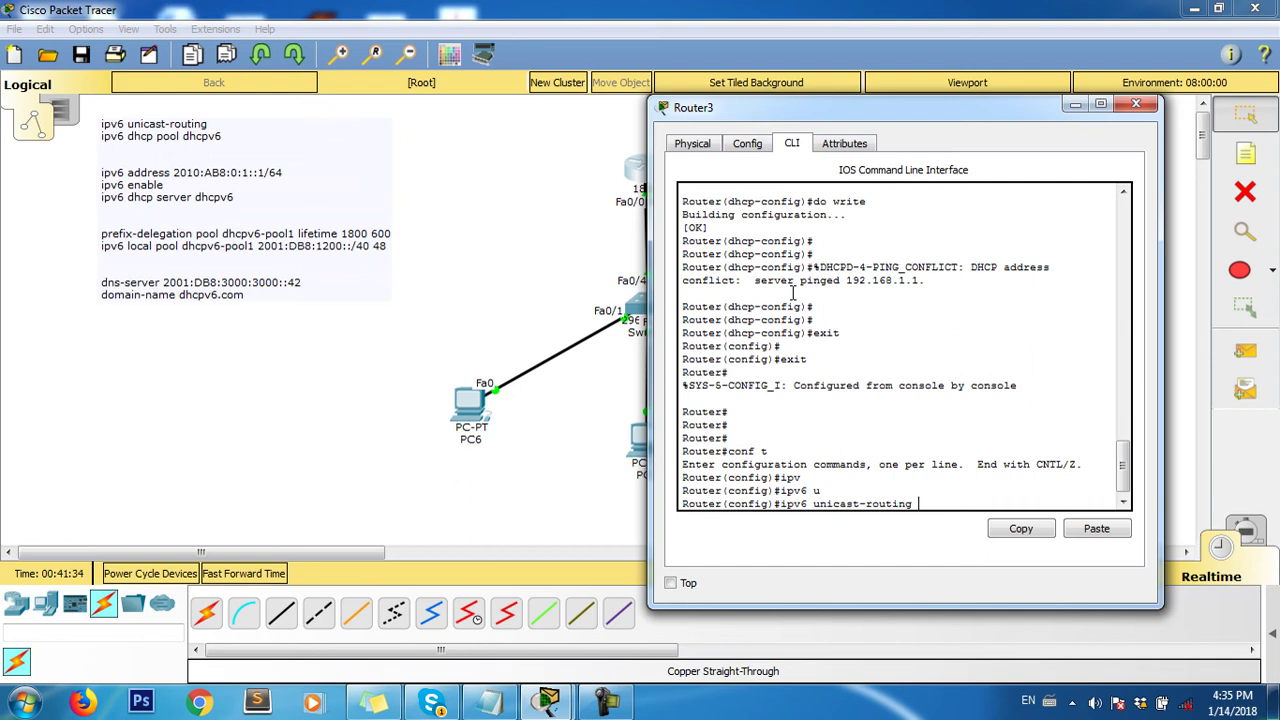
{"action": "key", "text": "Return"}
{"action": "key", "text": "Return"}
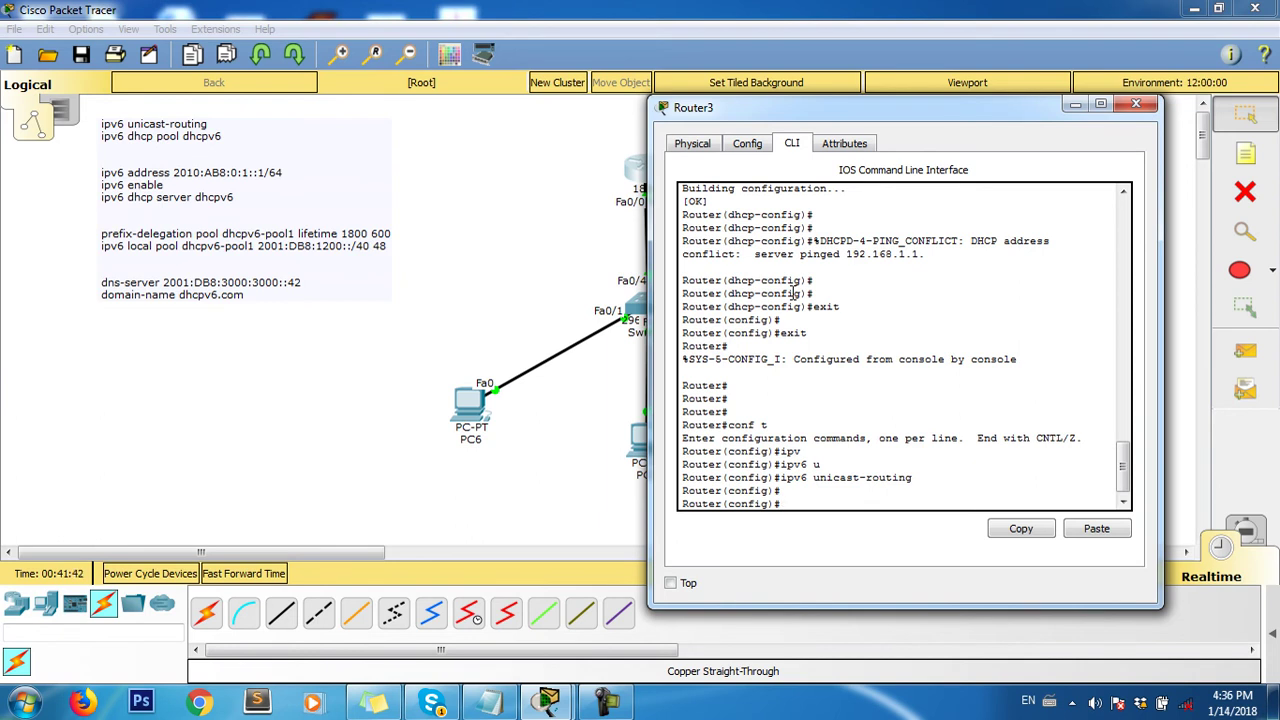
- Create IPv6 DHCP pool dhcpv6 on Router3 and exit back to global configuration
{"action": "type", "text": "int"}
{"action": "key", "text": "Tab"}
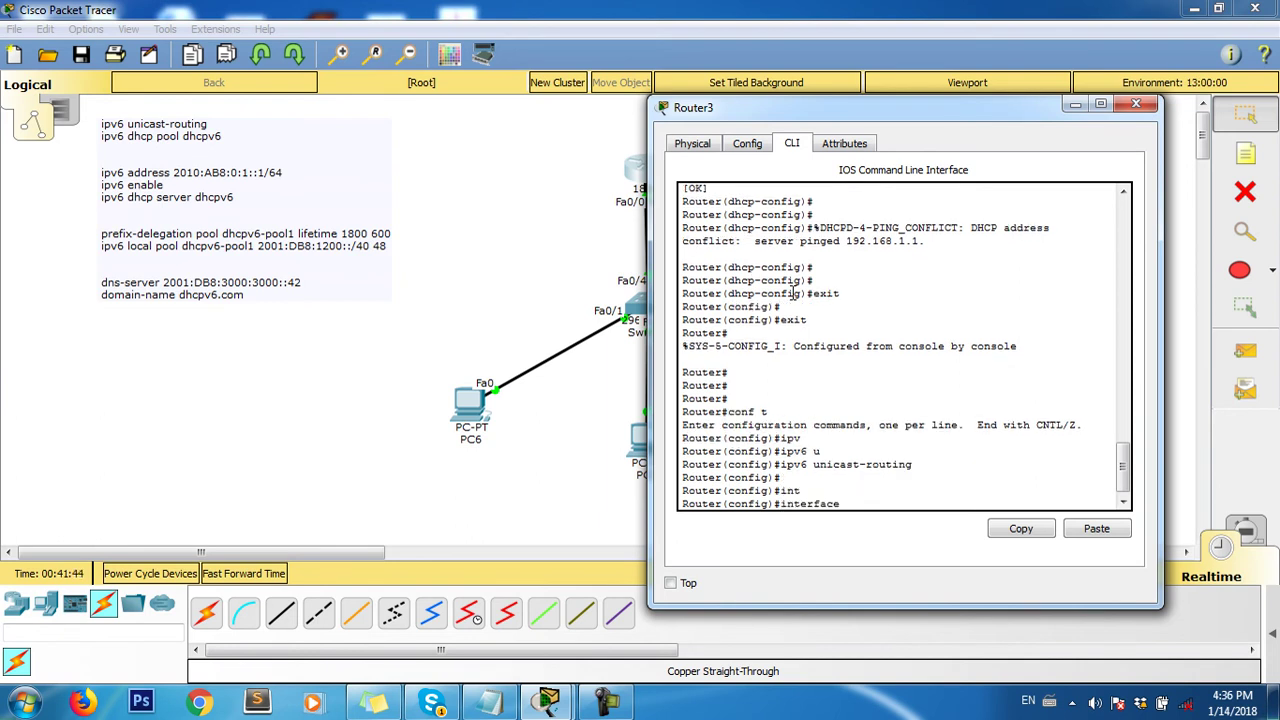
{"action": "key", "text": "BackSpace"}
{"action": "key", "text": "BackSpace"}
{"action": "key", "text": "BackSpace"}
{"action": "key", "text": "BackSpace"}
{"action": "key", "text": "BackSpace"}
{"action": "key", "text": "BackSpace"}
{"action": "key", "text": "BackSpace"}
{"action": "key", "text": "BackSpace"}
{"action": "key", "text": "BackSpace"}
{"action": "type", "text": "pv"}
{"action": "key", "text": "Tab"}
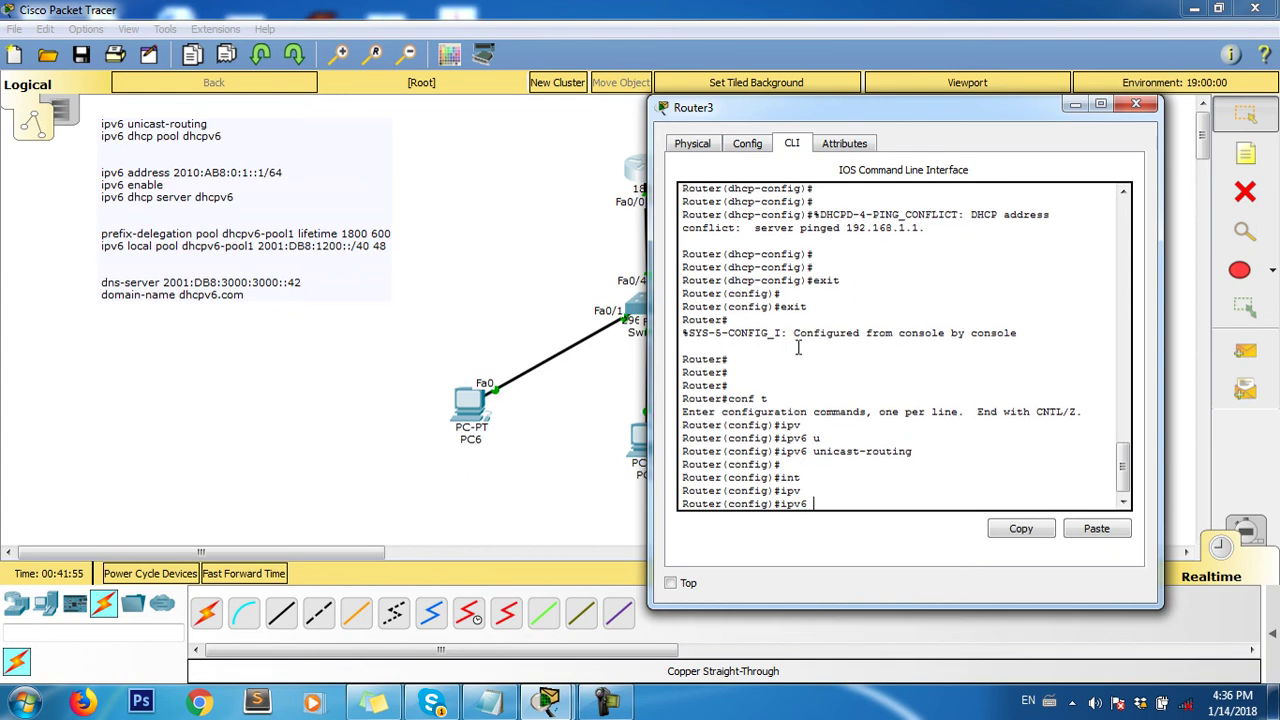
{"action": "type", "text": "dhc"}
{"action": "key", "text": "Tab"}
{"action": "type", "text": "p"}
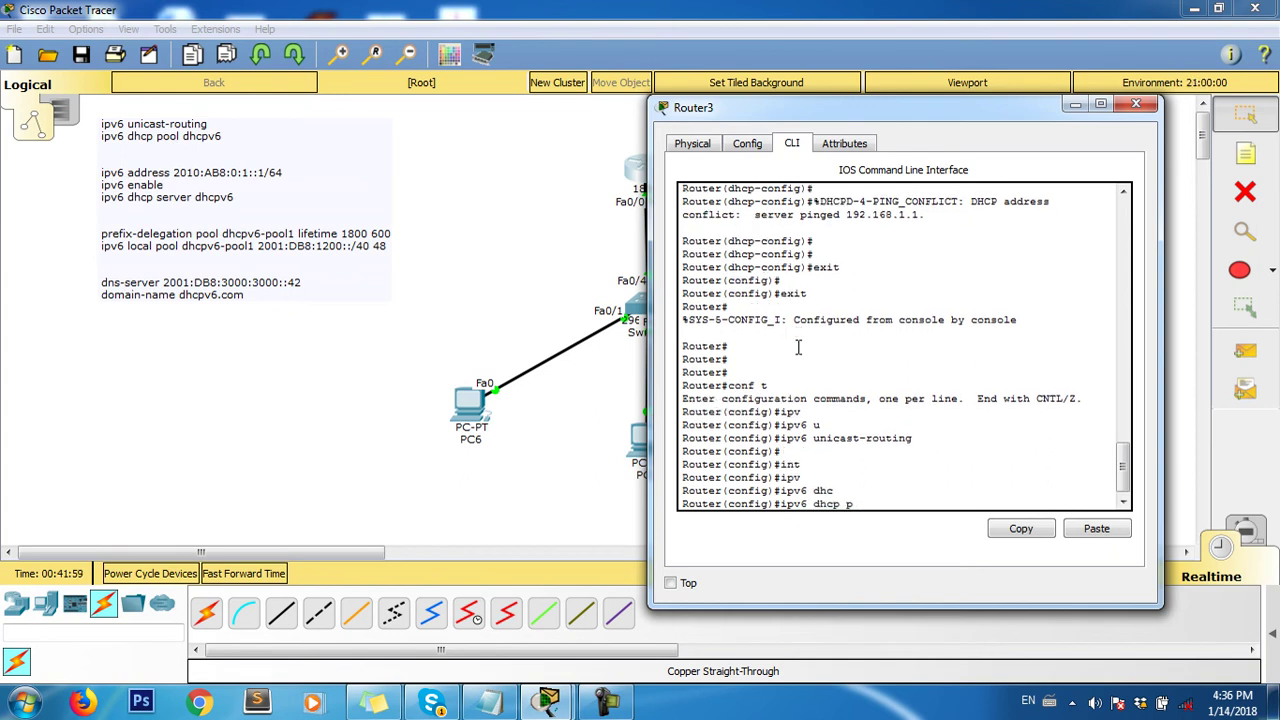
{"action": "type", "text": "ool"}
{"action": "key", "text": "Tab"}
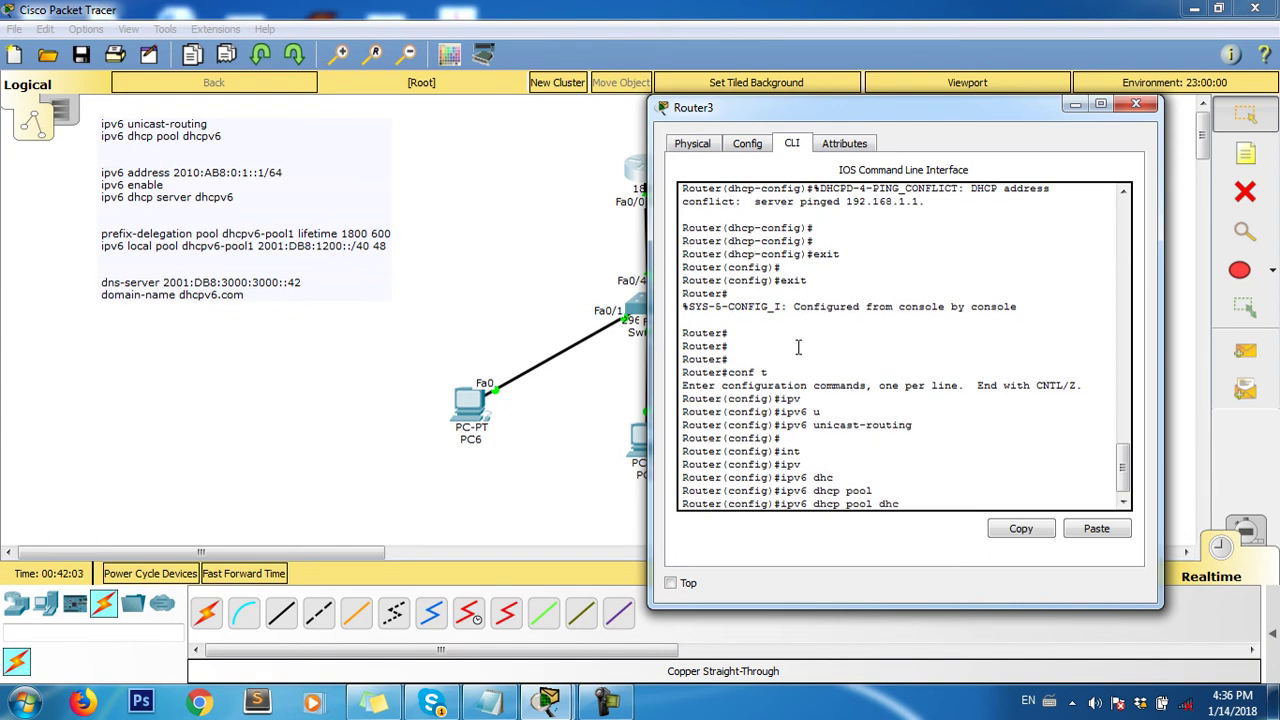
{"action": "type", "text": "dhcpv6"}
{"action": "key", "text": "Return"}
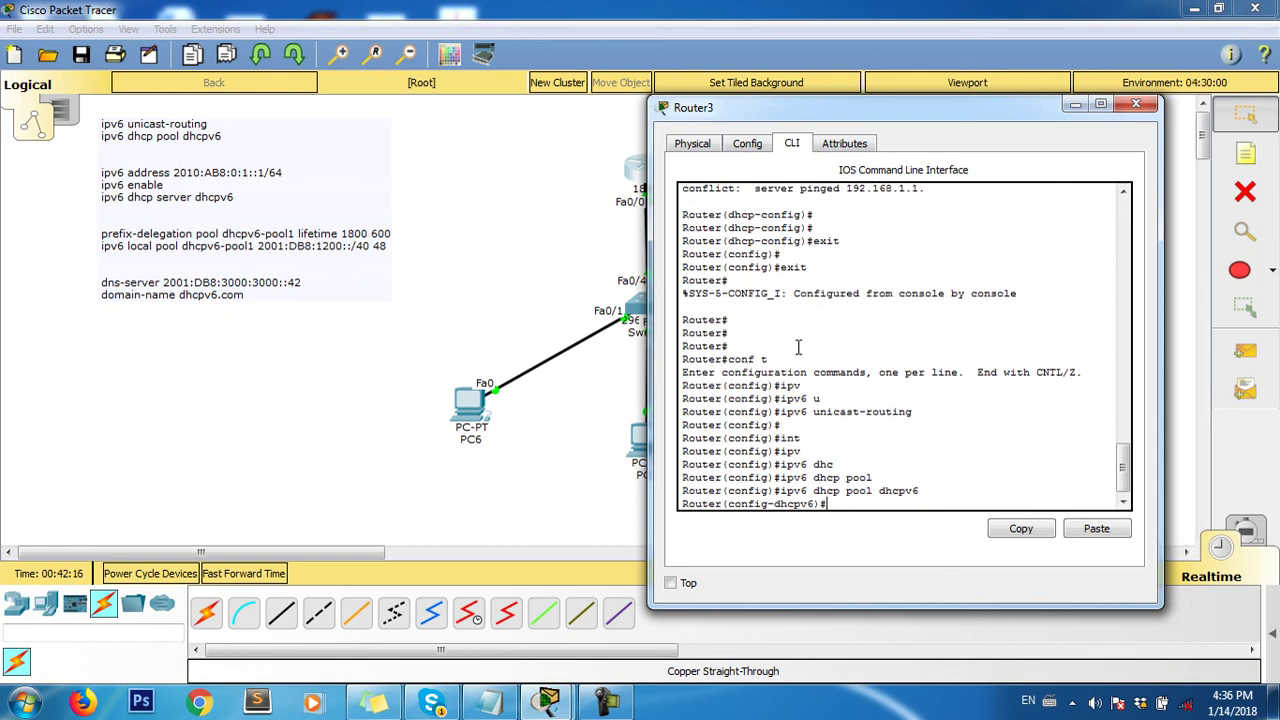
{"action": "type", "text": "exit"}
{"action": "key", "text": "Return"}
{"action": "key", "text": "Return"}
{"action": "key", "text": "Return"}
{"action": "key", "text": "Return"}
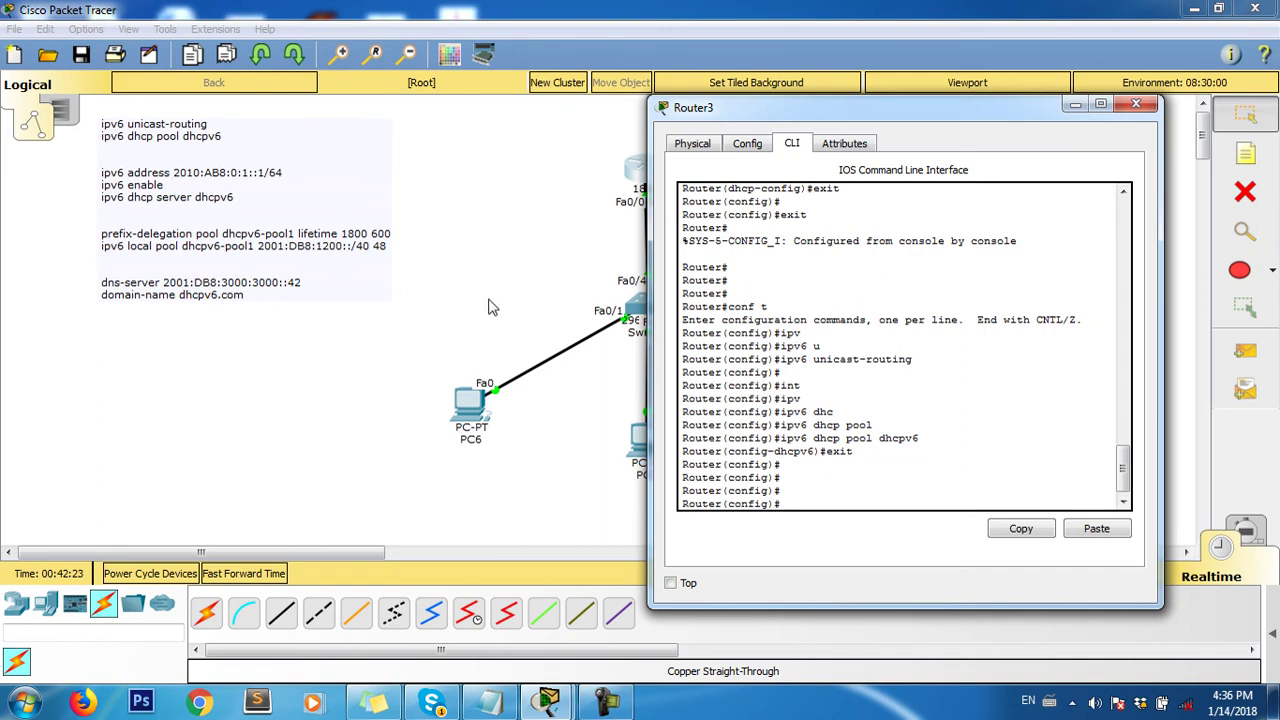
- Enter configuration of Router3's interface fa0/0
{"action": "type", "text": "t"}
{"action": "key", "text": "Tab"}
{"action": "type", "text": "fa"}
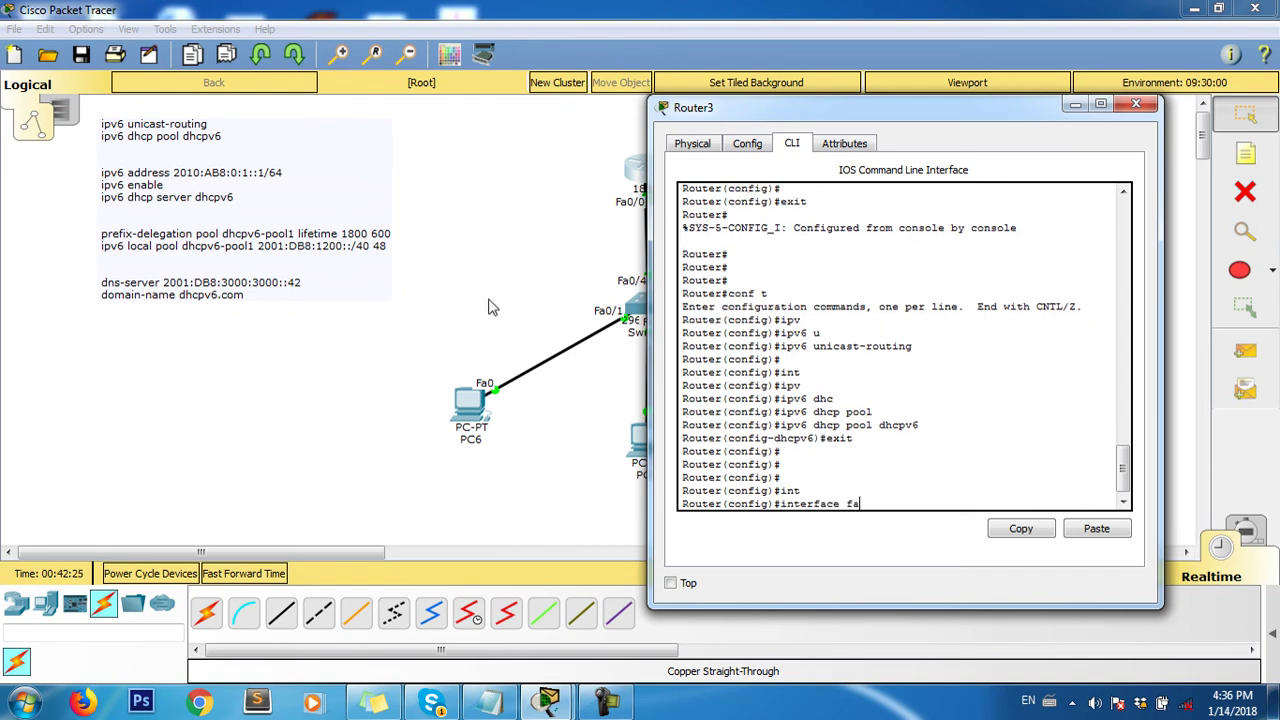
{"action": "type", "text": "0/0"}
{"action": "key", "text": "Return"}
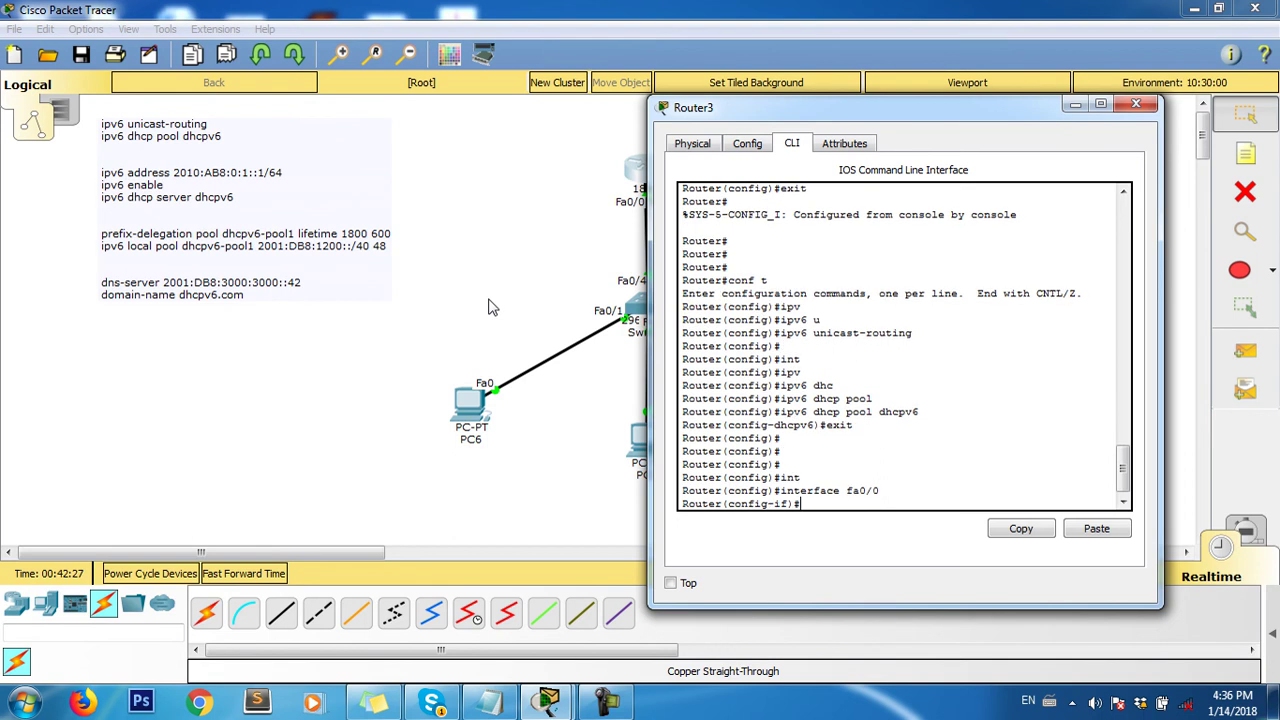
- Assign IPv6 address 2010:AB8:0:1::1/64 to Fa0/0, pasting the line from the notes
{"action": "left_click", "coordinate": [147, 187]}
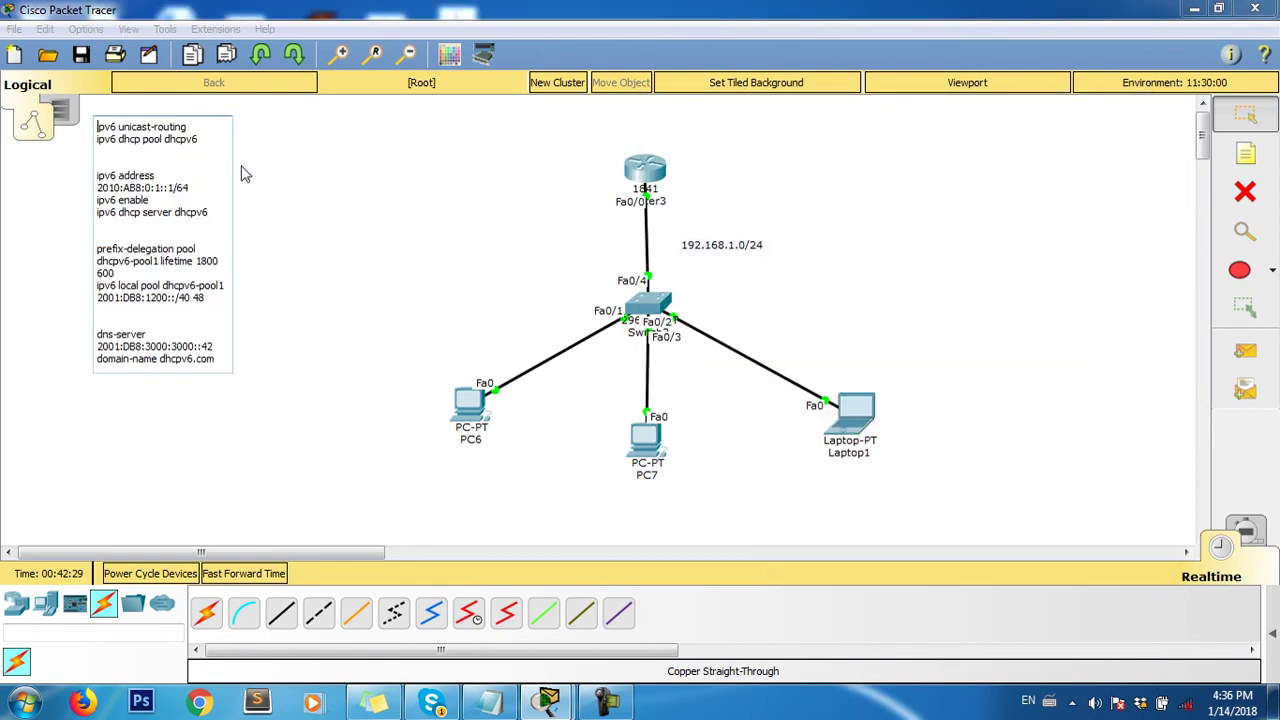
{"action": "left_click_drag", "start_coordinate": [98, 175], "coordinate": [190, 188]}
{"action": "key", "text": "ctrl+c"}
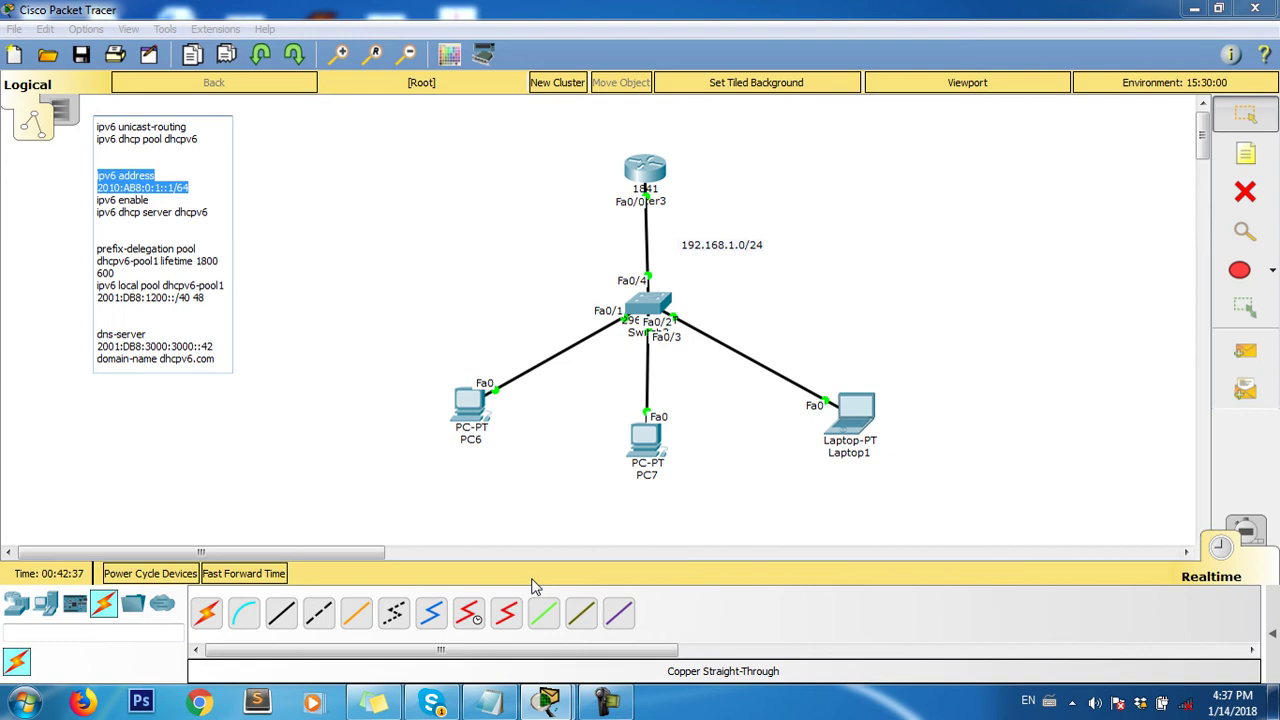
{"action": "left_click", "coordinate": [607, 702]}
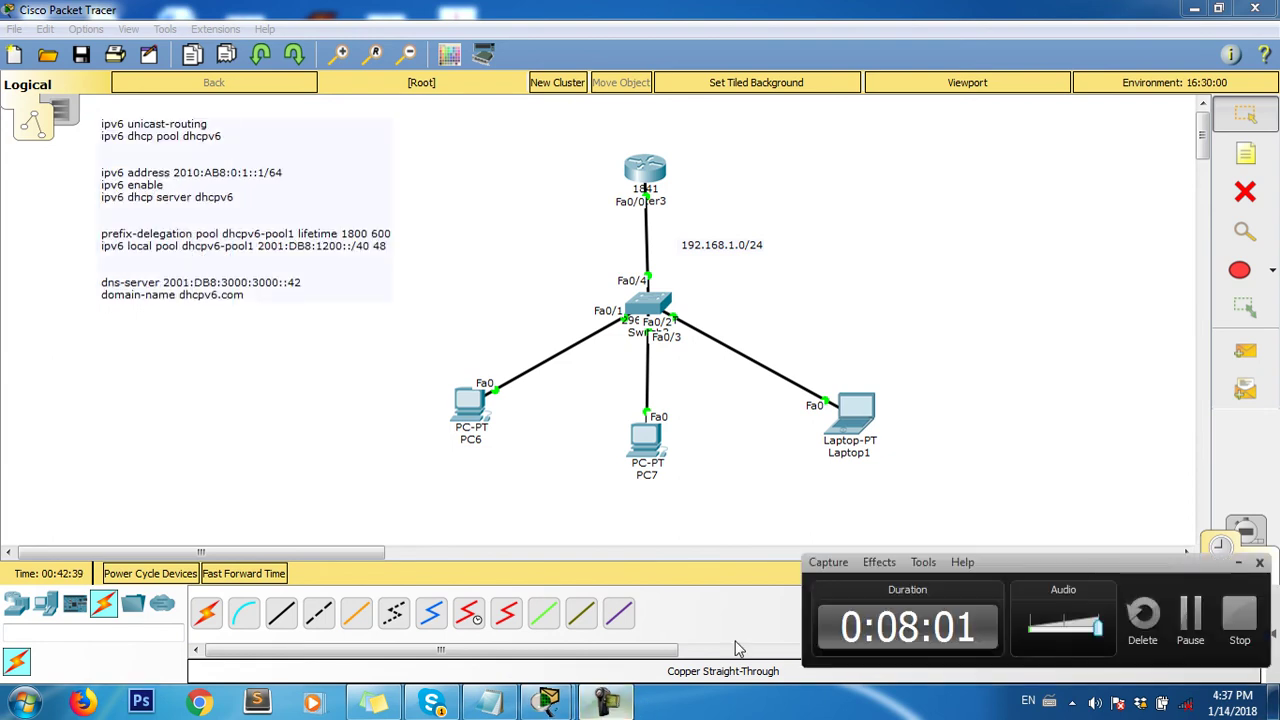
{"action": "left_click", "coordinate": [607, 702]}
{"action": "mouse_move", "coordinate": [548, 702]}
{"action": "left_click", "coordinate": [706, 612]}
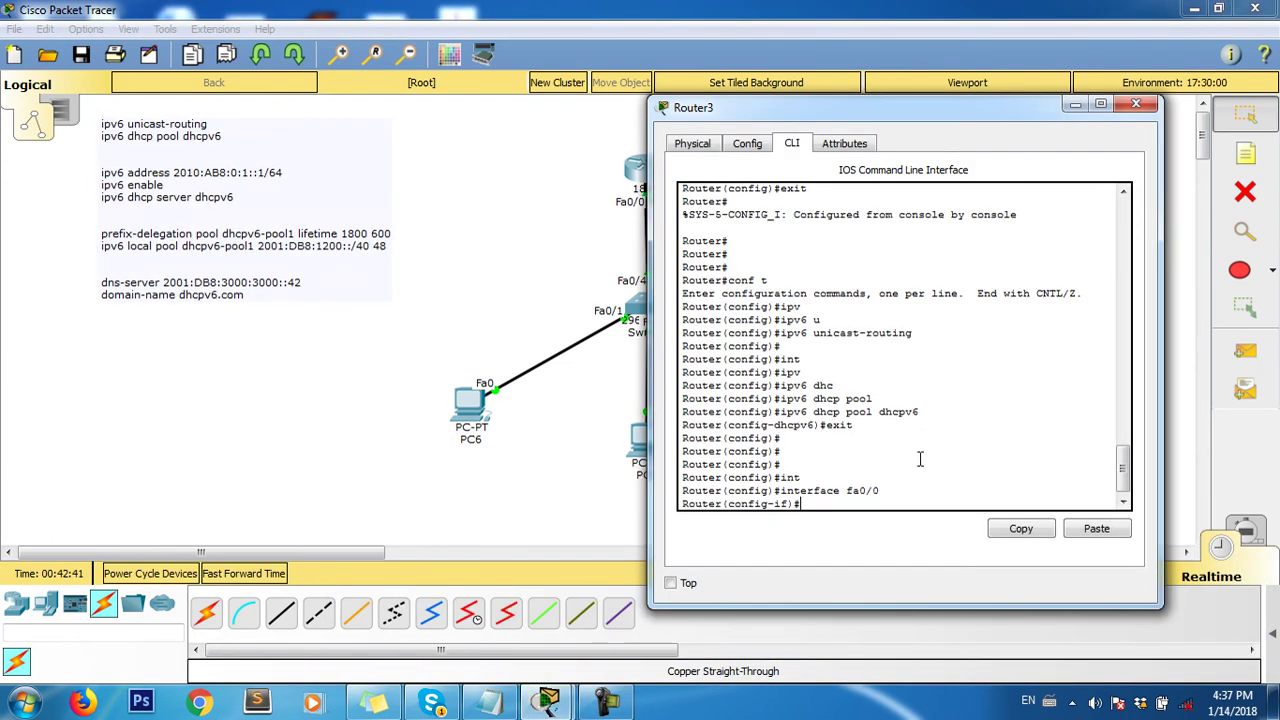
{"action": "right_click", "coordinate": [801, 504]}
{"action": "left_click", "coordinate": [845, 533]}
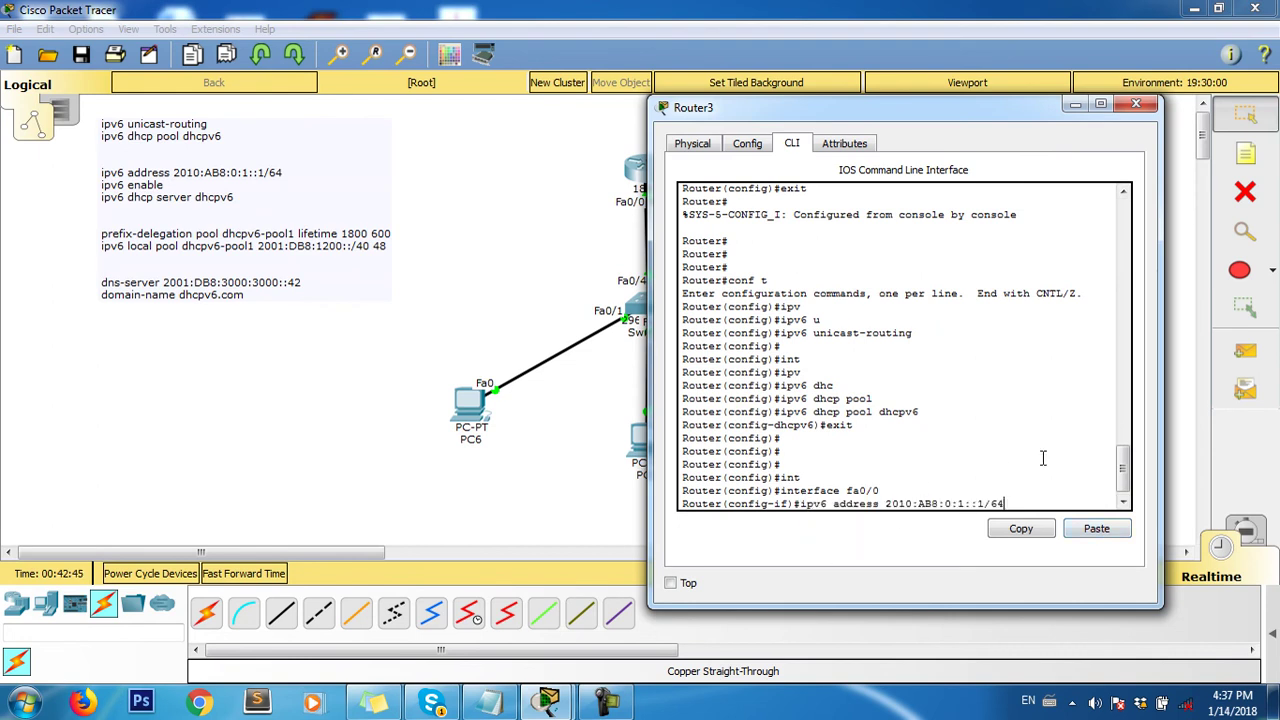
{"action": "key", "text": "Return"}
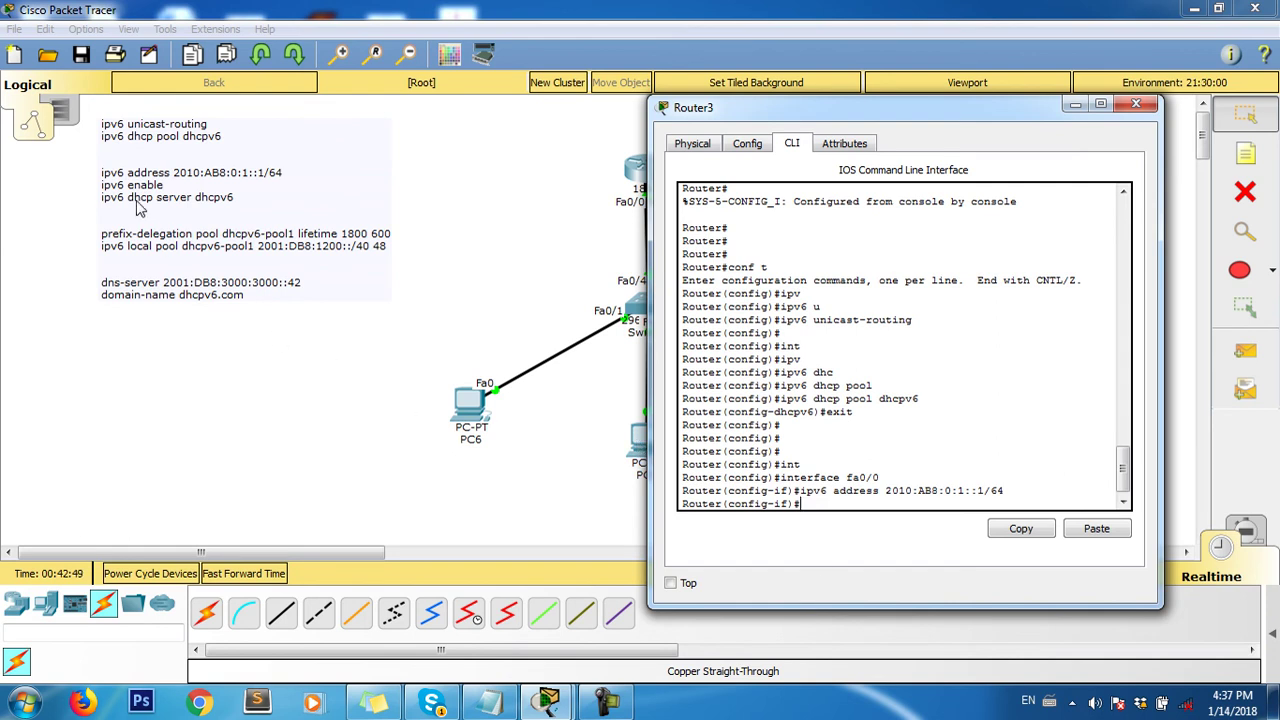
- Enable IPv6 on Fa0/0 with ipv6 enable
{"action": "type", "text": "ipv"}
{"action": "key", "text": "Tab"}
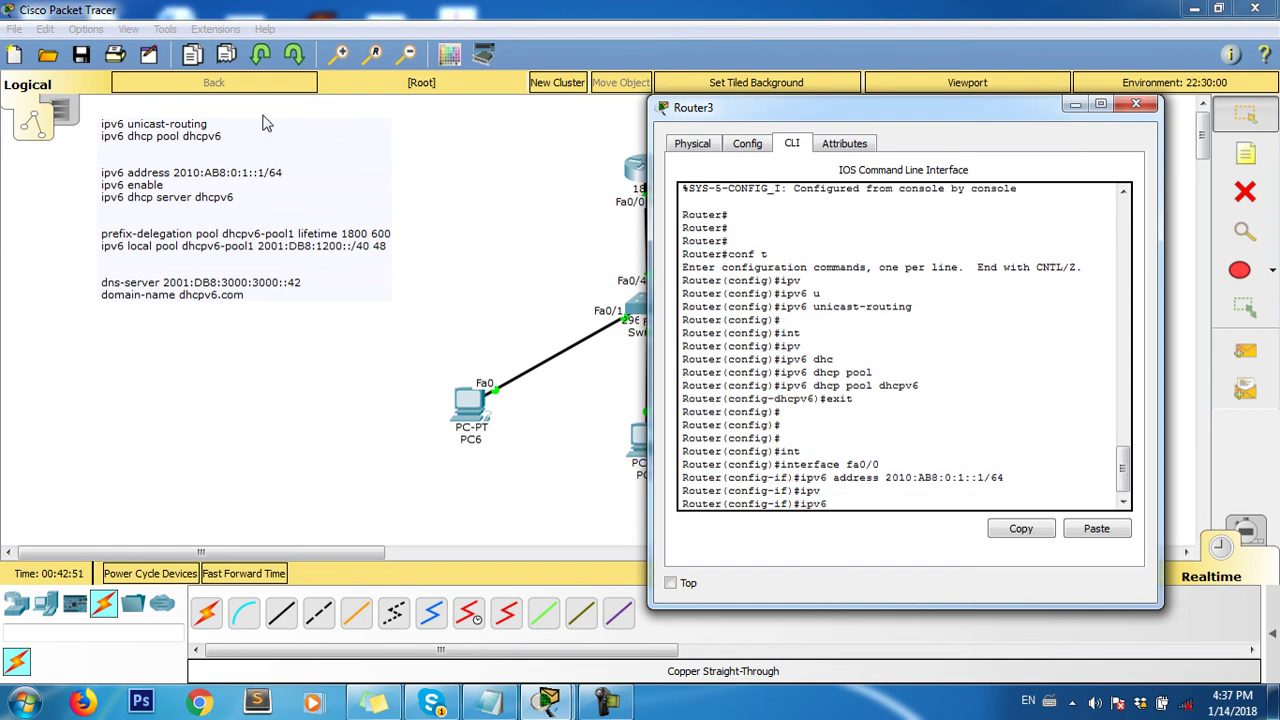
{"action": "type", "text": "en"}
{"action": "key", "text": "Tab"}
{"action": "key", "text": "Return"}
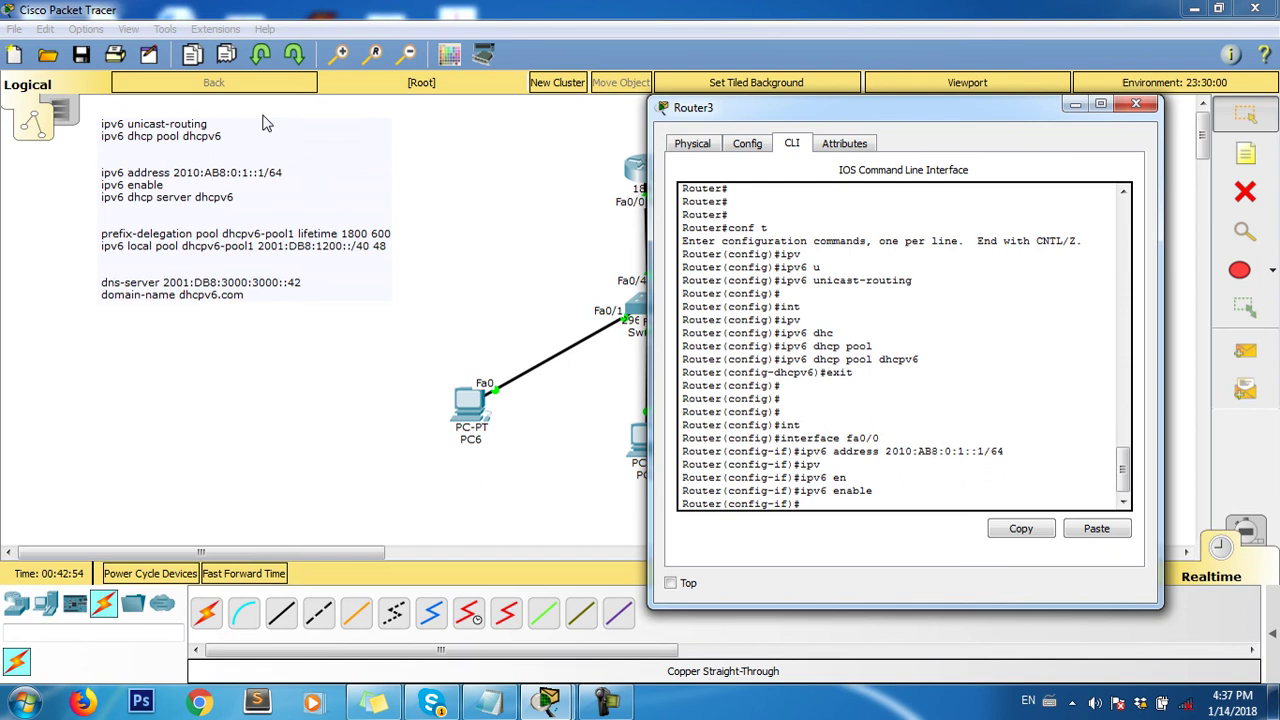
- Make Fa0/0 serve DHCPv6 pool dhcpv6 and bring it up with no shut
{"action": "type", "text": "i"}
{"action": "type", "text": "pv"}
{"action": "key", "text": "Tab"}
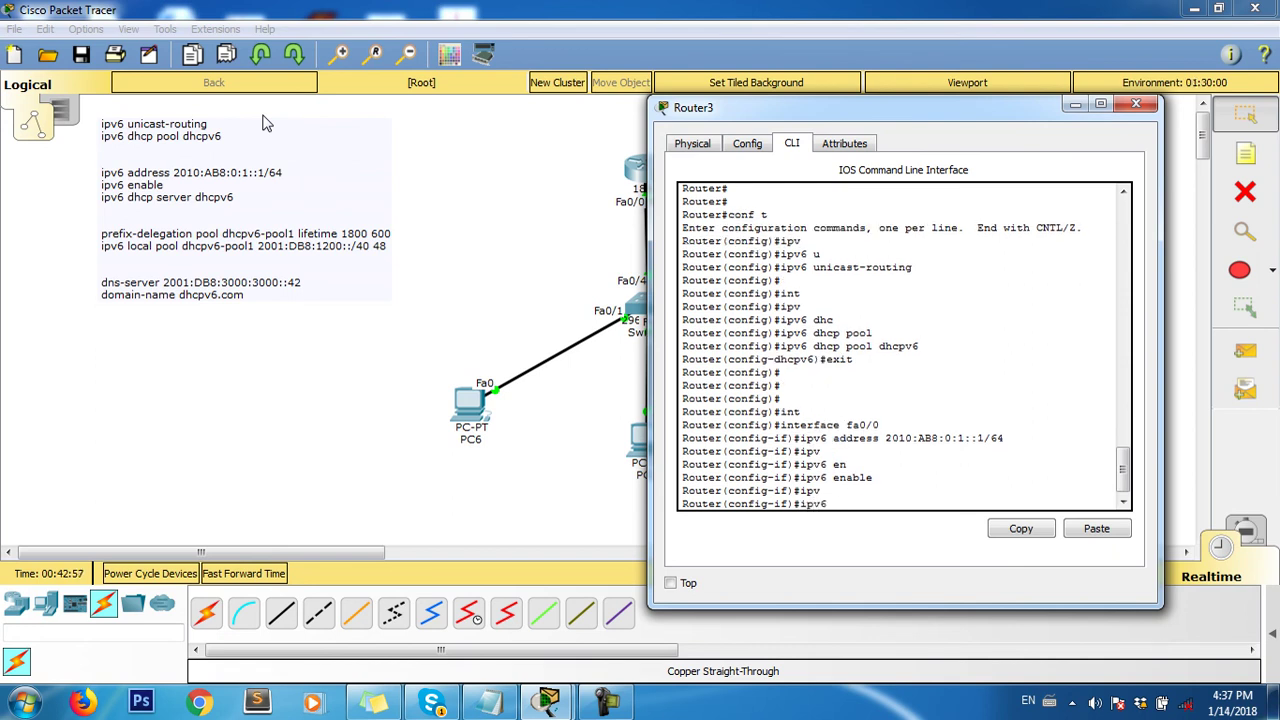
{"action": "type", "text": "dhc"}
{"action": "key", "text": "Tab"}
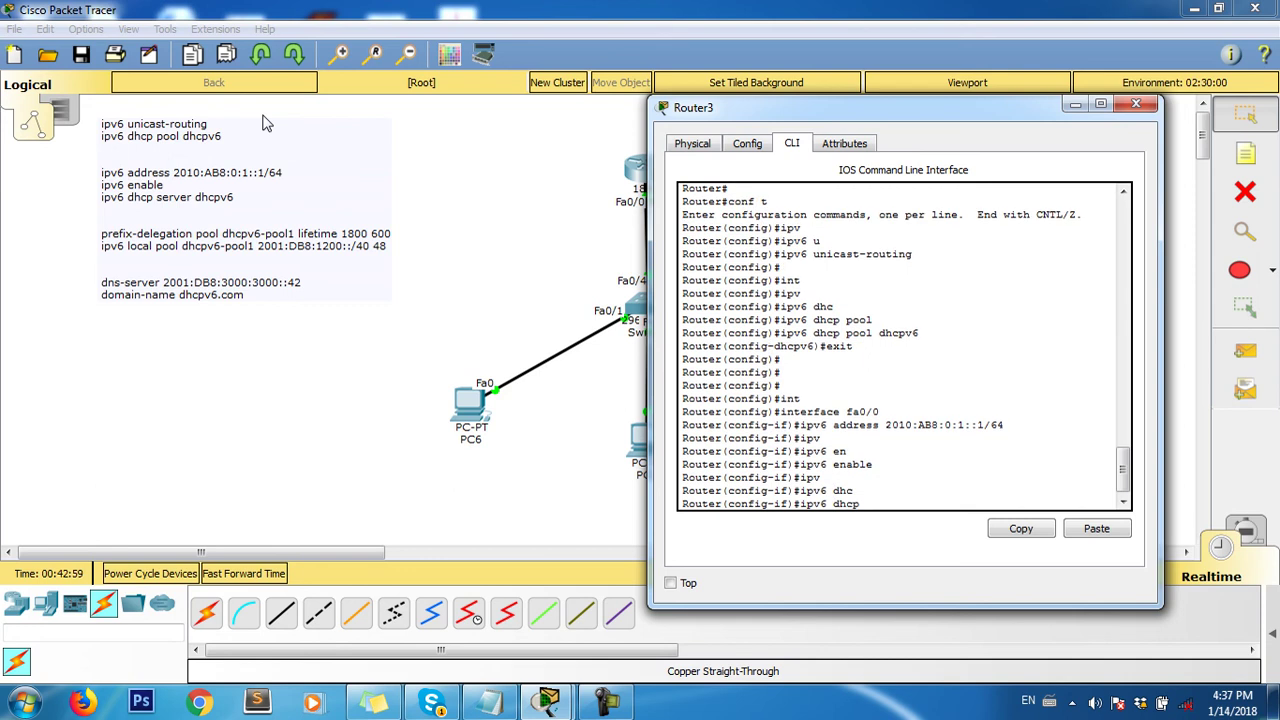
{"action": "type", "text": "se"}
{"action": "key", "text": "Tab"}
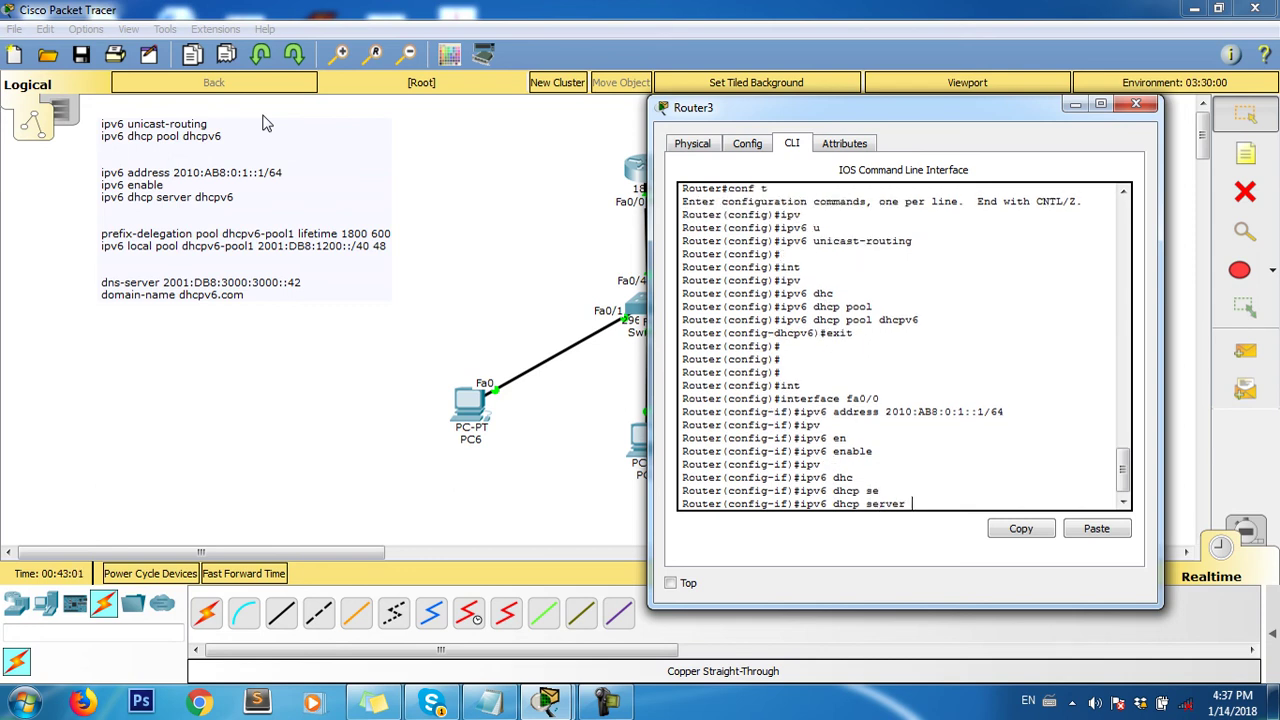
{"action": "type", "text": "dhcpv6"}
{"action": "key", "text": "Return"}
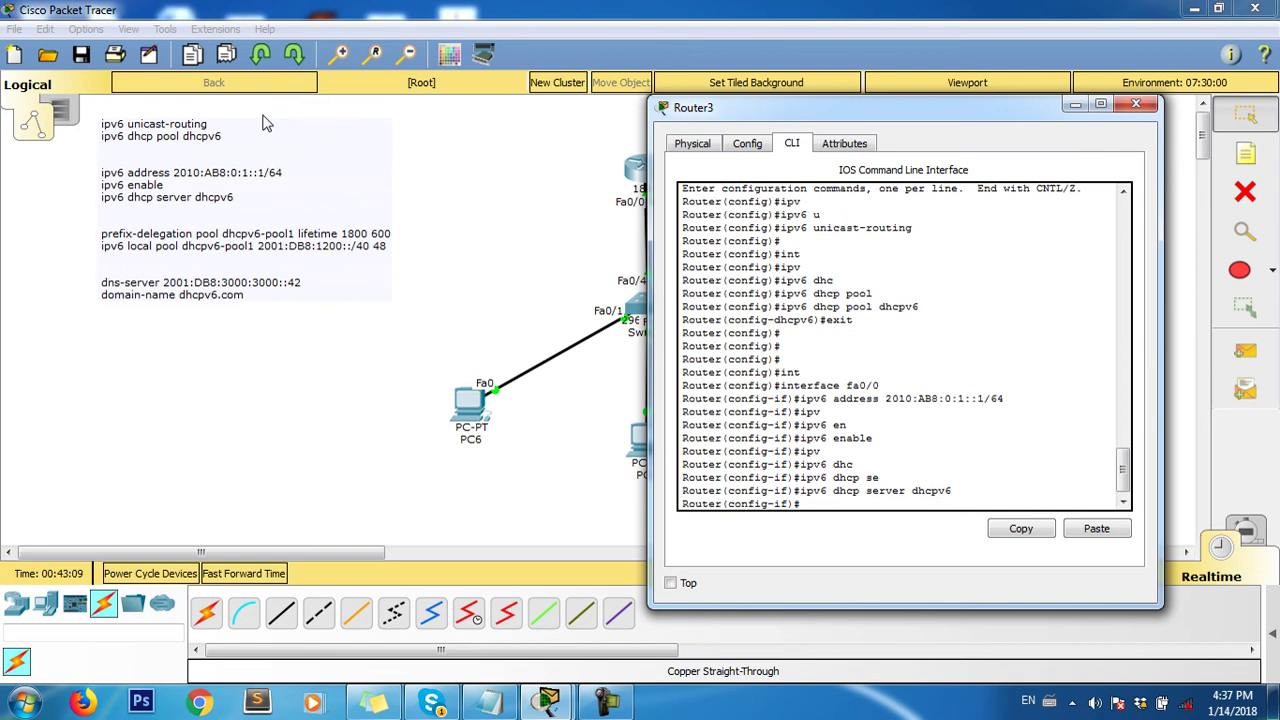
{"action": "type", "text": "no shut"}
{"action": "key", "text": "Return"}
{"action": "key", "text": "Return"}
{"action": "key", "text": "Return"}
{"action": "key", "text": "Return"}
{"action": "key", "text": "Return"}
{"action": "key", "text": "Return"}
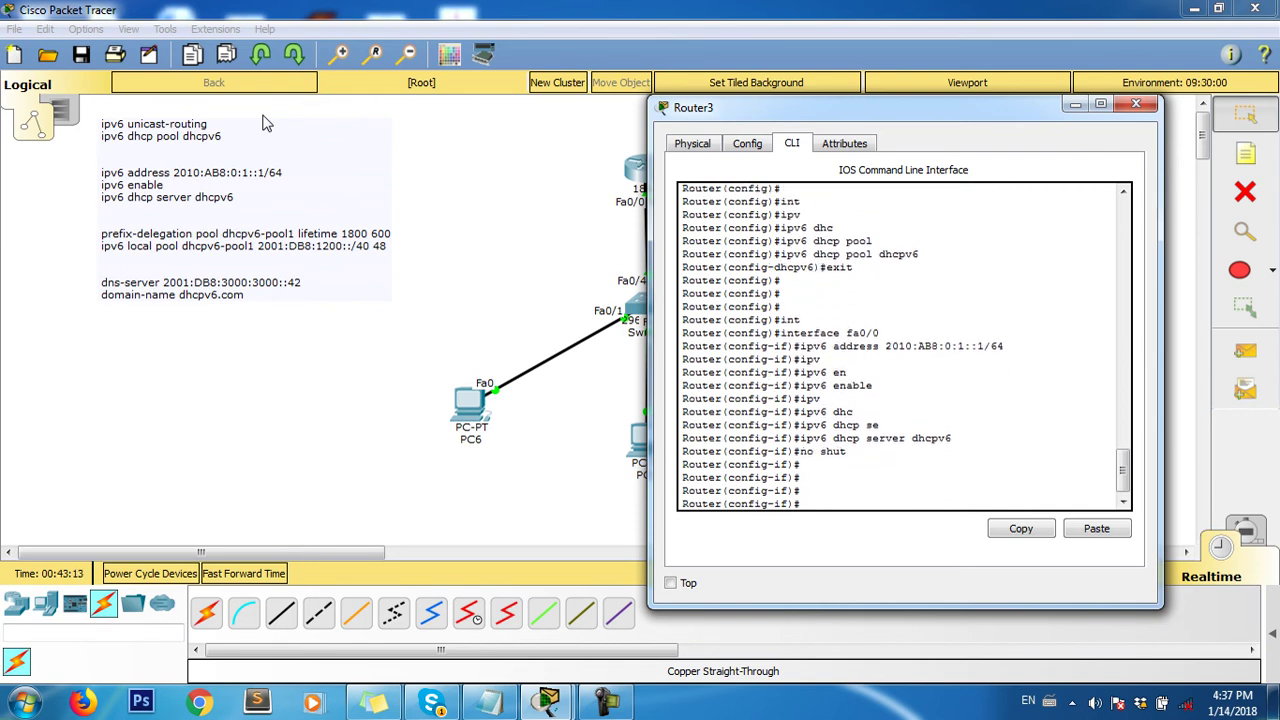
- Exit the interface and run ipv6 unicast-routing again
{"action": "type", "text": "exit"}
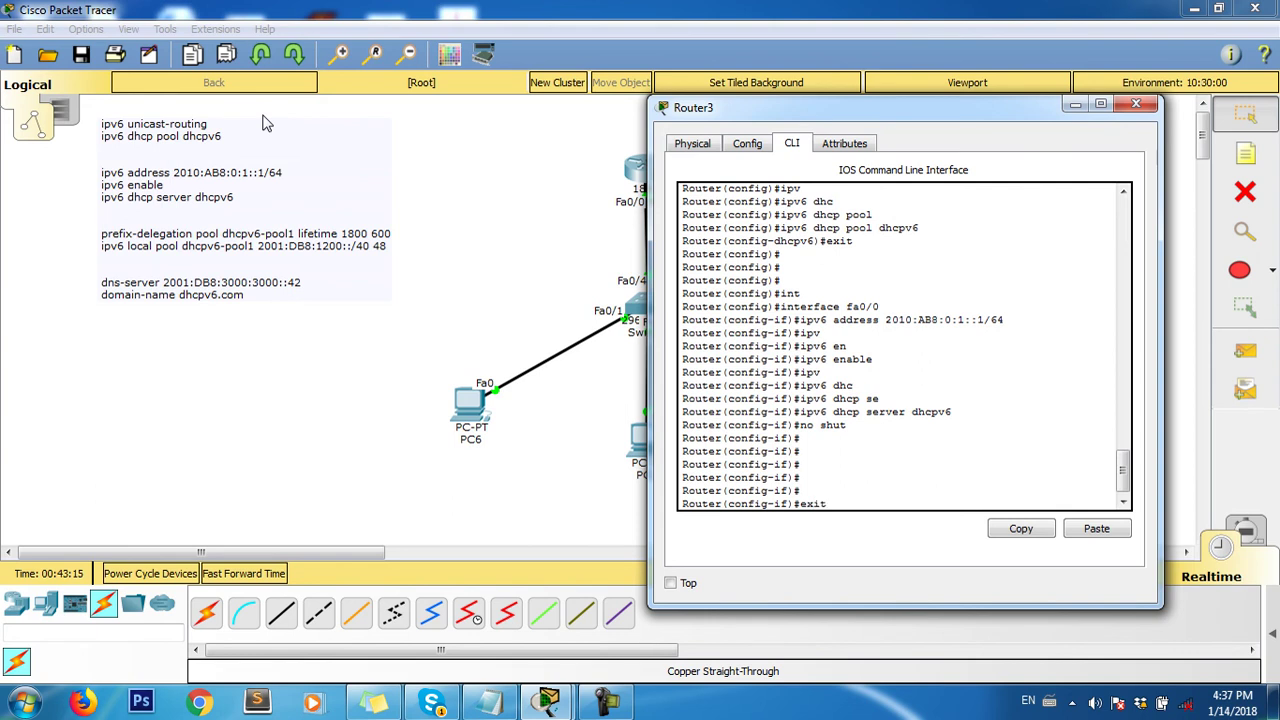
{"action": "key", "text": "Return"}
{"action": "key", "text": "Return"}
{"action": "key", "text": "Return"}
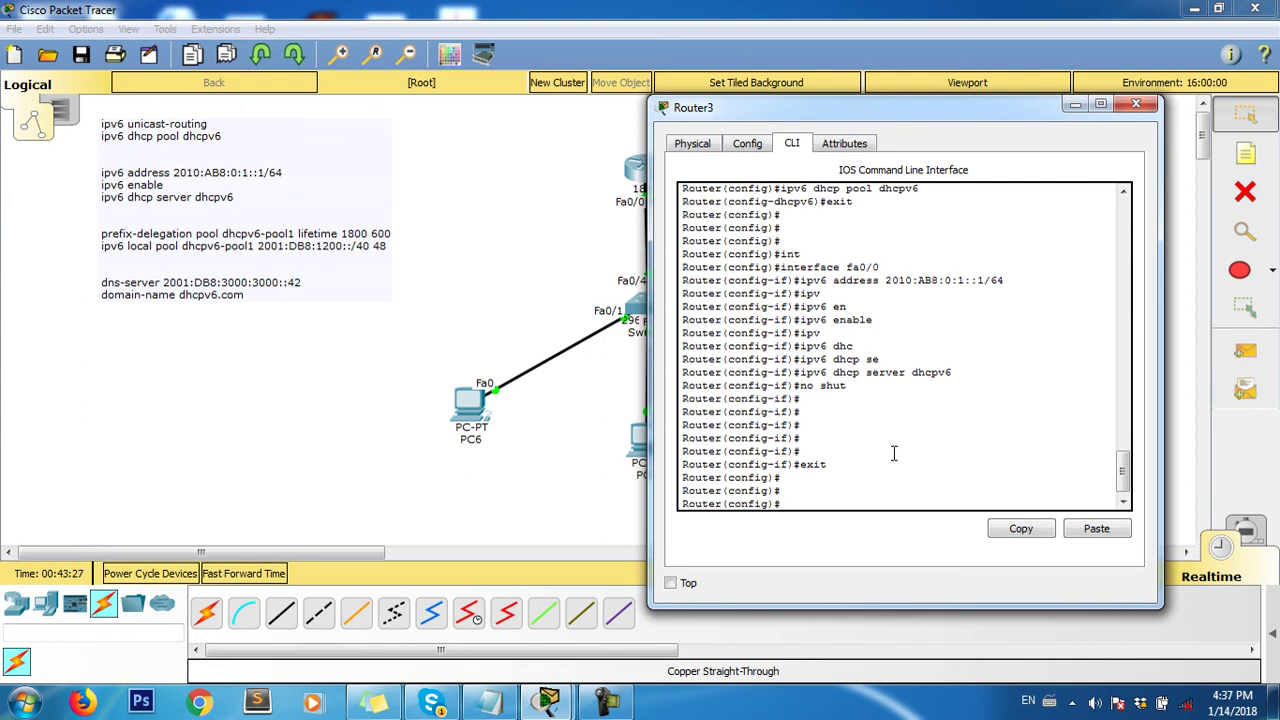
{"action": "type", "text": "ipv"}
{"action": "key", "text": "Tab"}
{"action": "type", "text": "u"}
{"action": "key", "text": "Tab"}
{"action": "key", "text": "Return"}
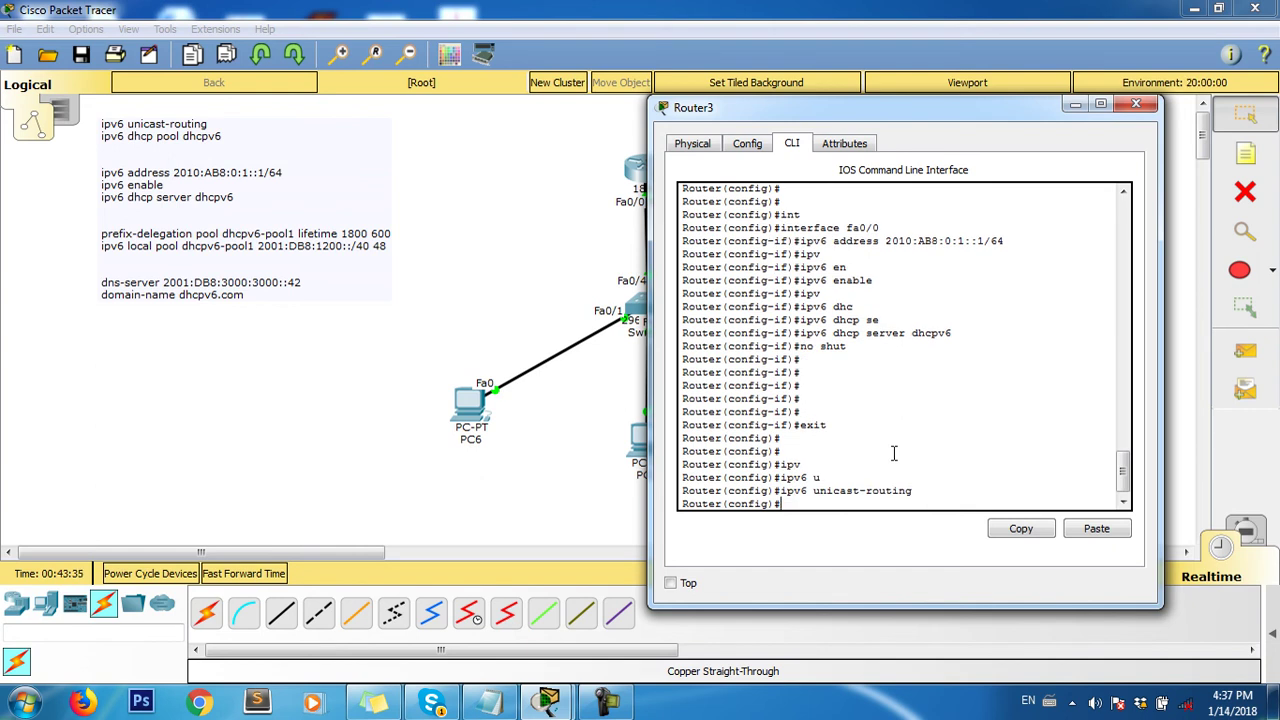
- Enter configuration of IPv6 DHCP pool dhcpv6 with ipv6 dhcp pool dhcpv6
{"action": "type", "text": "ipv"}
{"action": "key", "text": "Tab"}
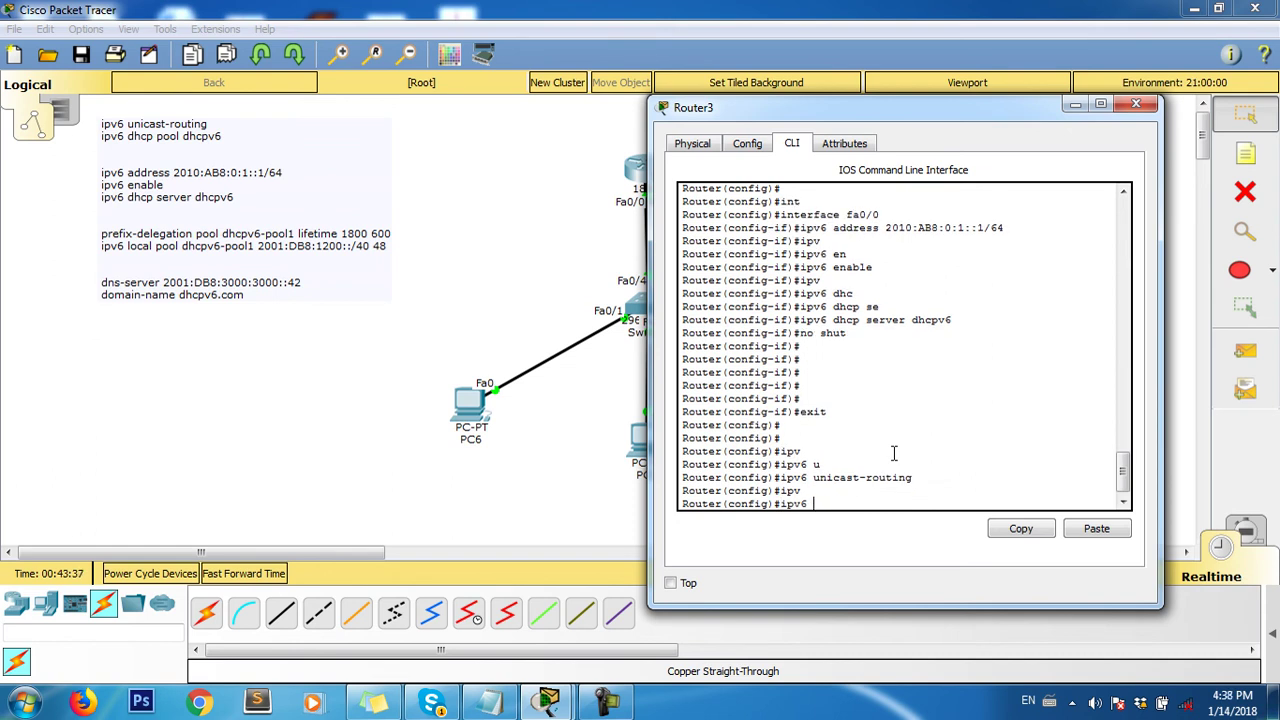
{"action": "type", "text": "dhc"}
{"action": "type", "text": "p"}
{"action": "key", "text": "Tab"}
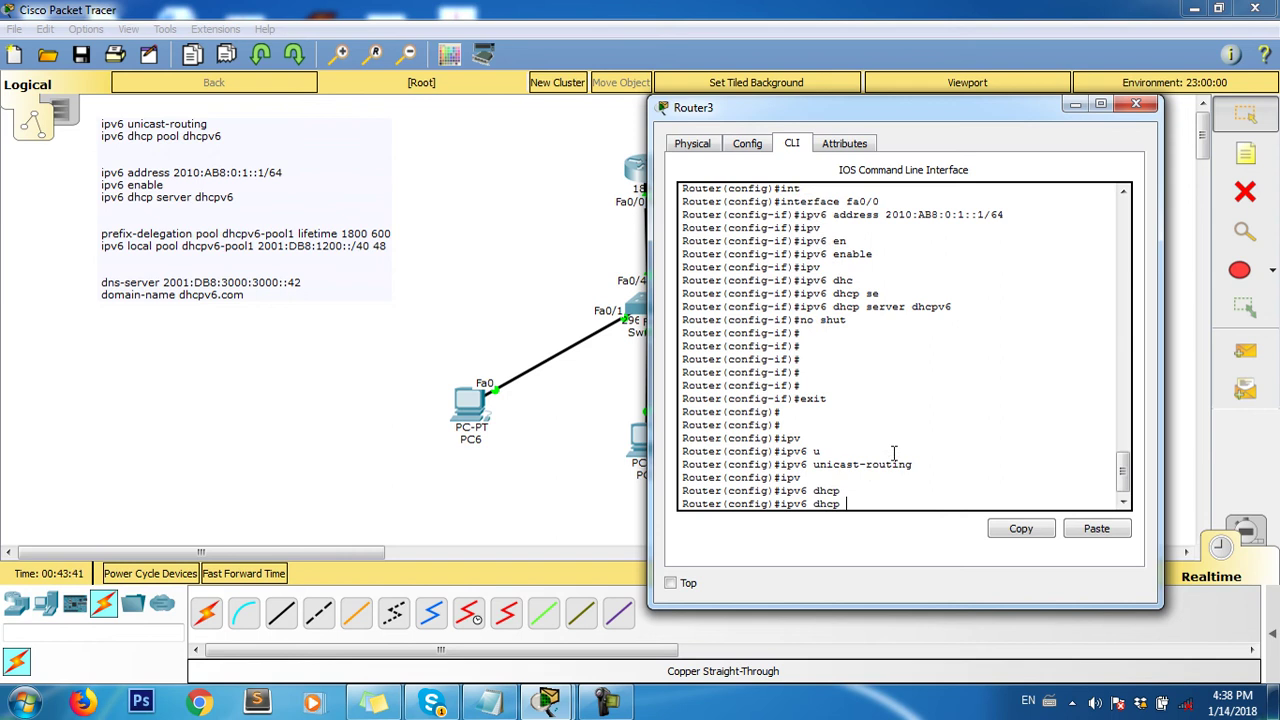
{"action": "type", "text": "pool"}
{"action": "key", "text": "Tab"}
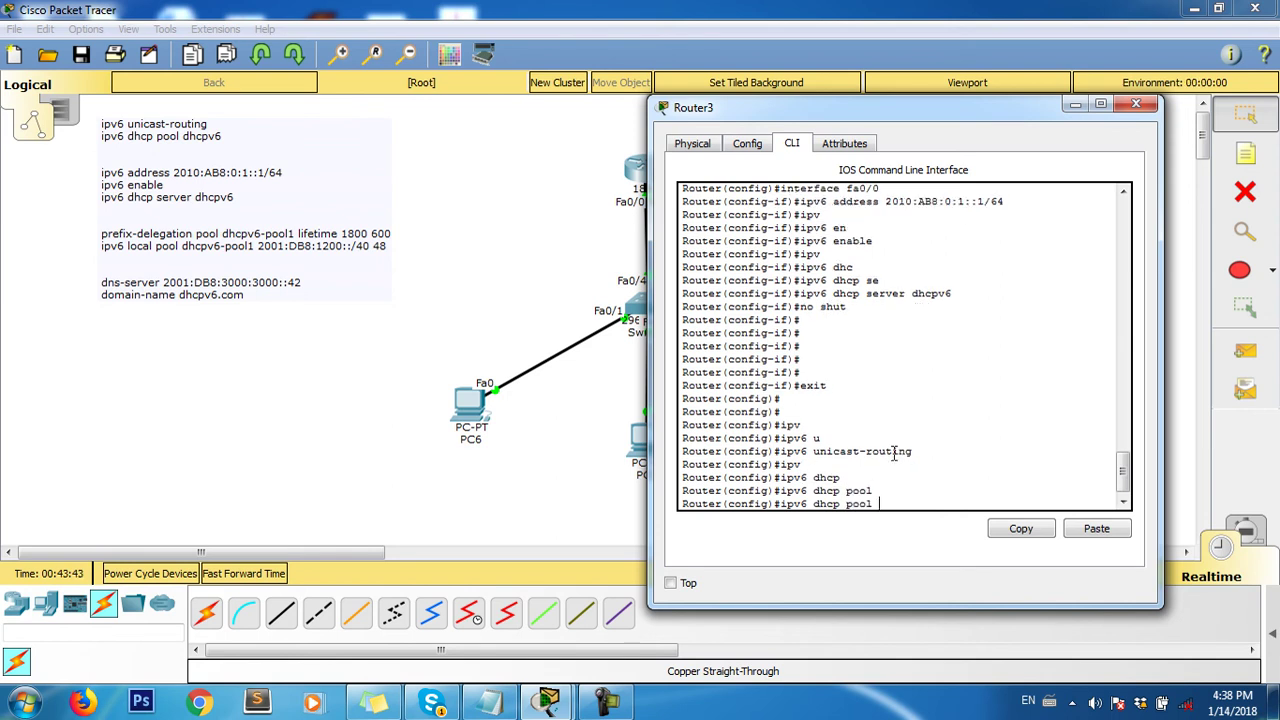
{"action": "type", "text": "dhcpv6"}
{"action": "key", "text": "Return"}
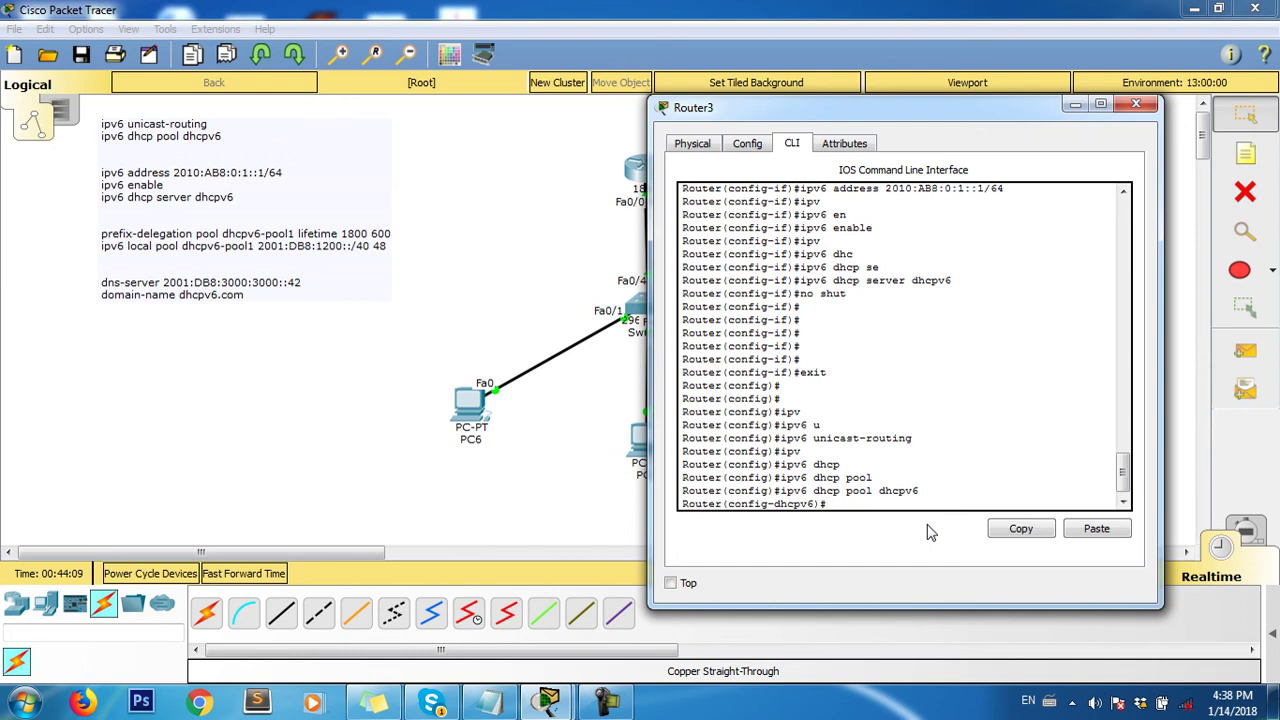
- Paste the prefix-delegation pool dhcpv6-pool1 line (lifetime 1800 600) into the dhcpv6 pool
{"action": "left_click", "coordinate": [302, 236]}
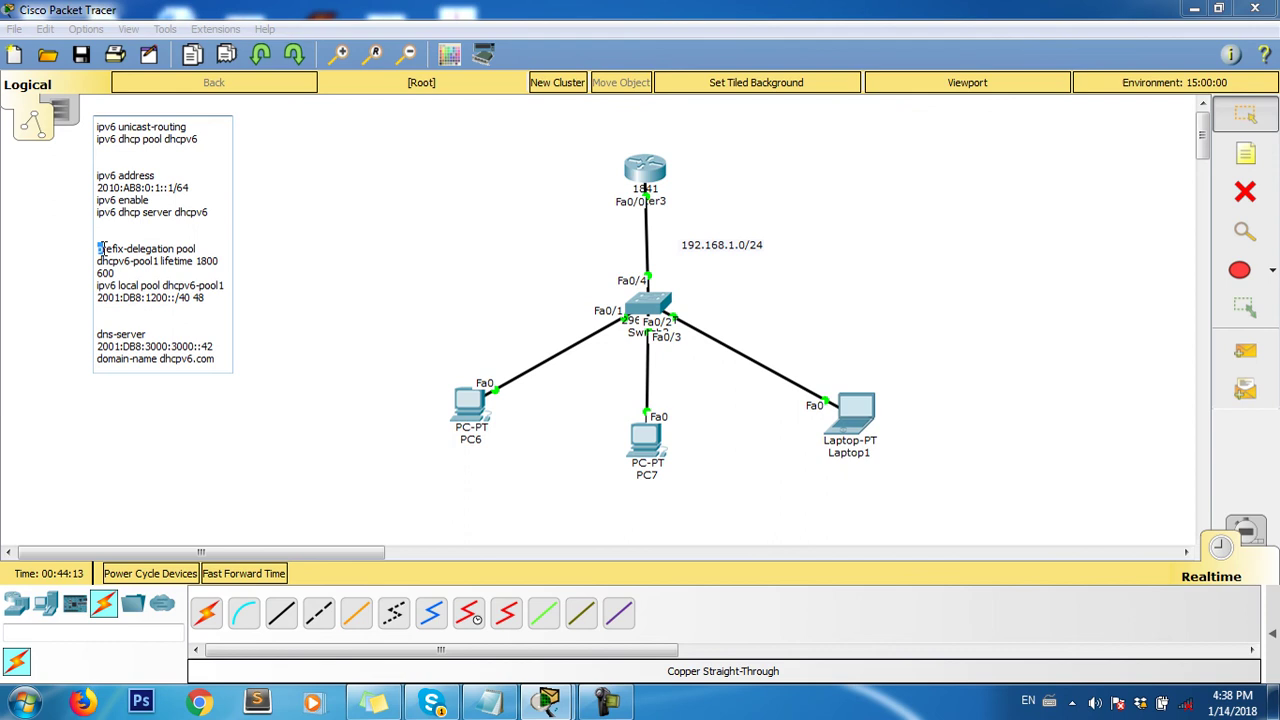
{"action": "left_click_drag", "start_coordinate": [98, 248], "coordinate": [184, 272]}
{"action": "key", "text": "ctrl+c"}
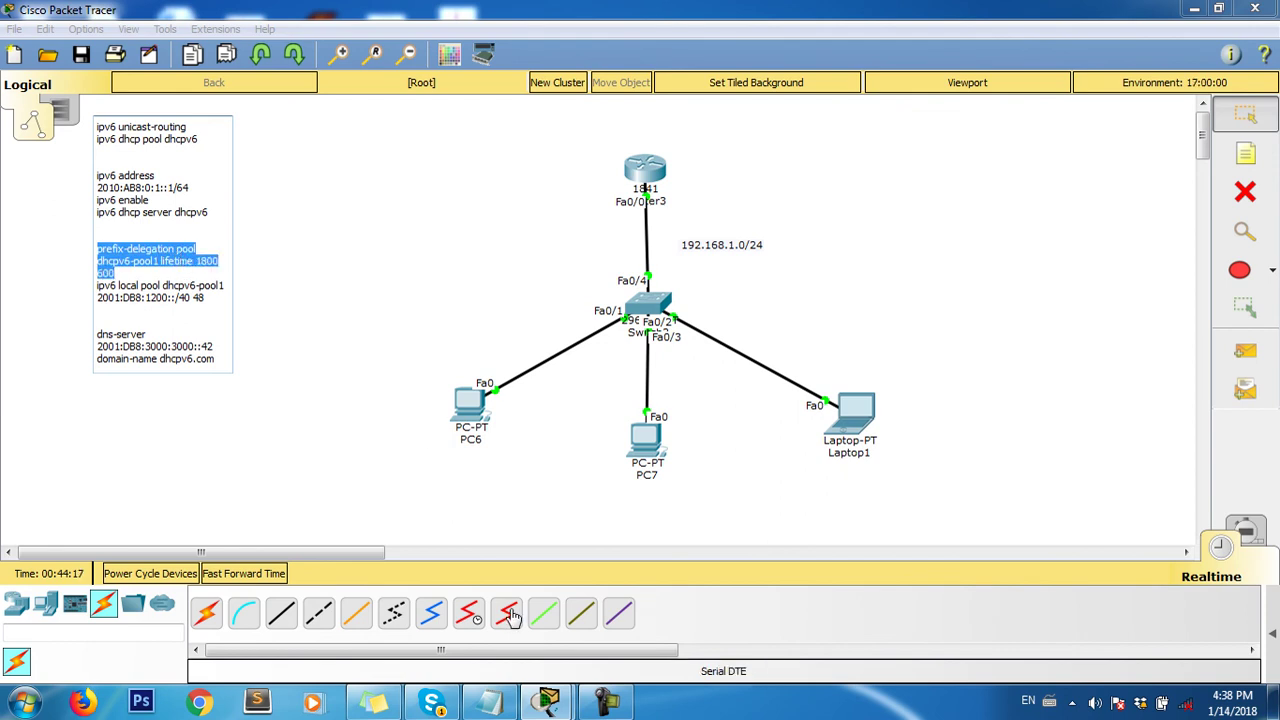
{"action": "left_click", "coordinate": [548, 703]}
{"action": "left_click", "coordinate": [686, 604]}
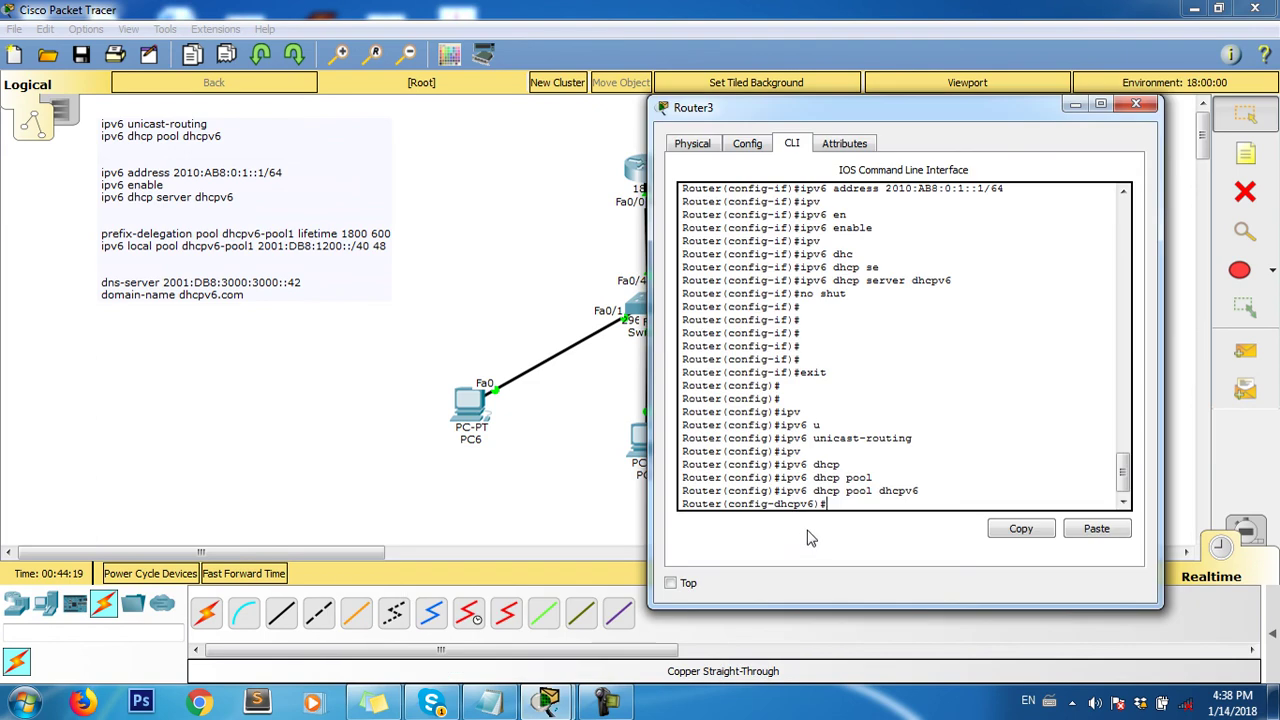
{"action": "right_click", "coordinate": [830, 505]}
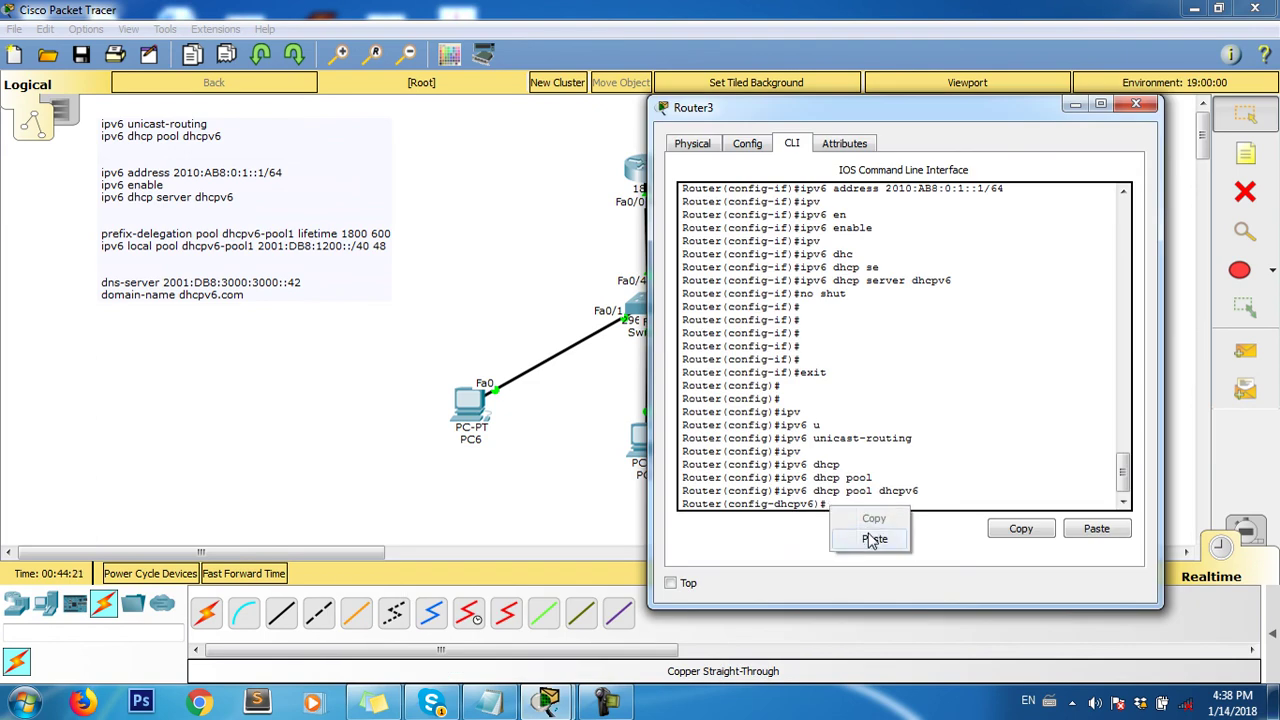
{"action": "left_click", "coordinate": [871, 537]}
{"action": "key", "text": "Return"}
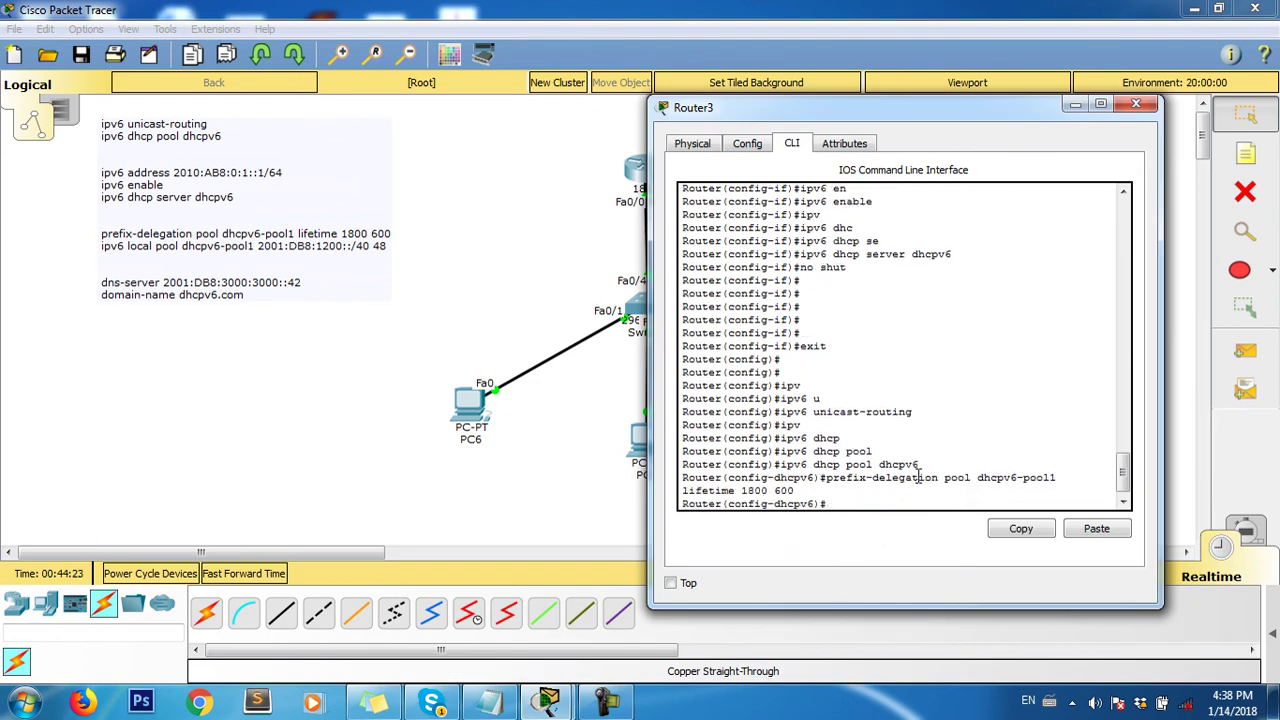
- Paste and run ipv6 local pool dhcpv6-pool1 2001:DB8:1200::/40 48
{"action": "left_click", "coordinate": [200, 245]}
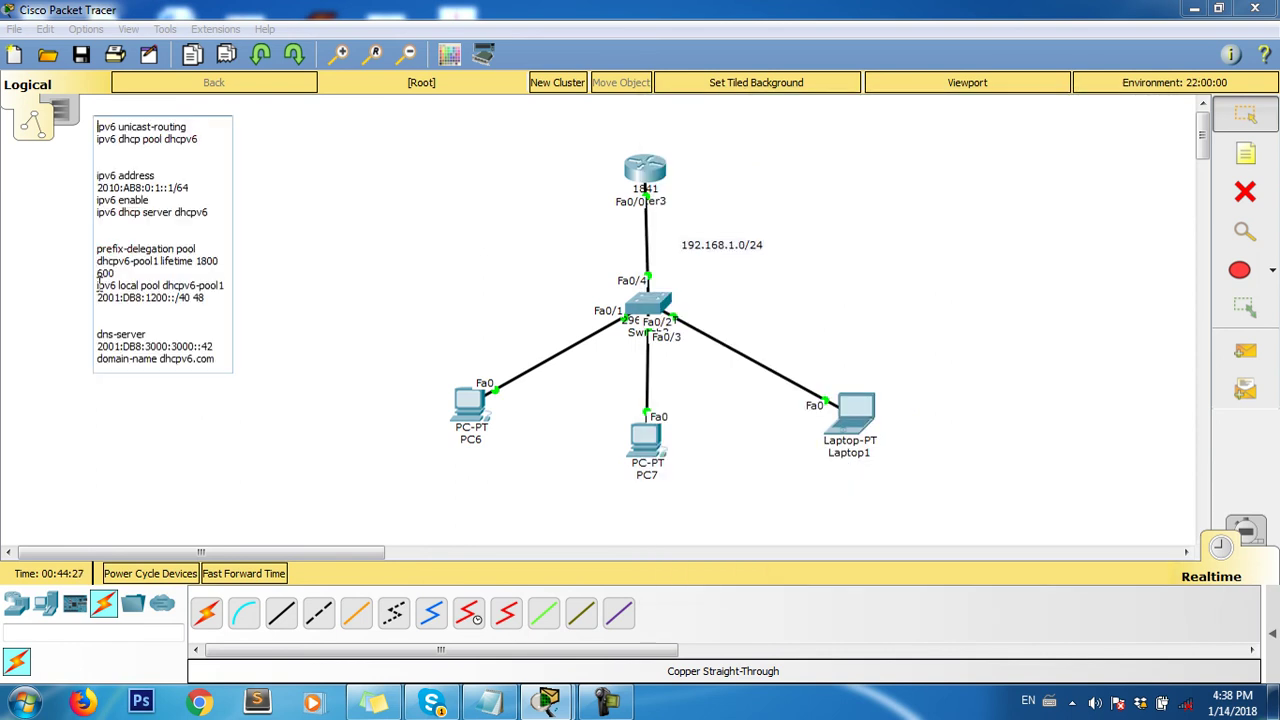
{"action": "left_click_drag", "start_coordinate": [99, 285], "coordinate": [206, 297]}
{"action": "key", "text": "ctrl+c"}
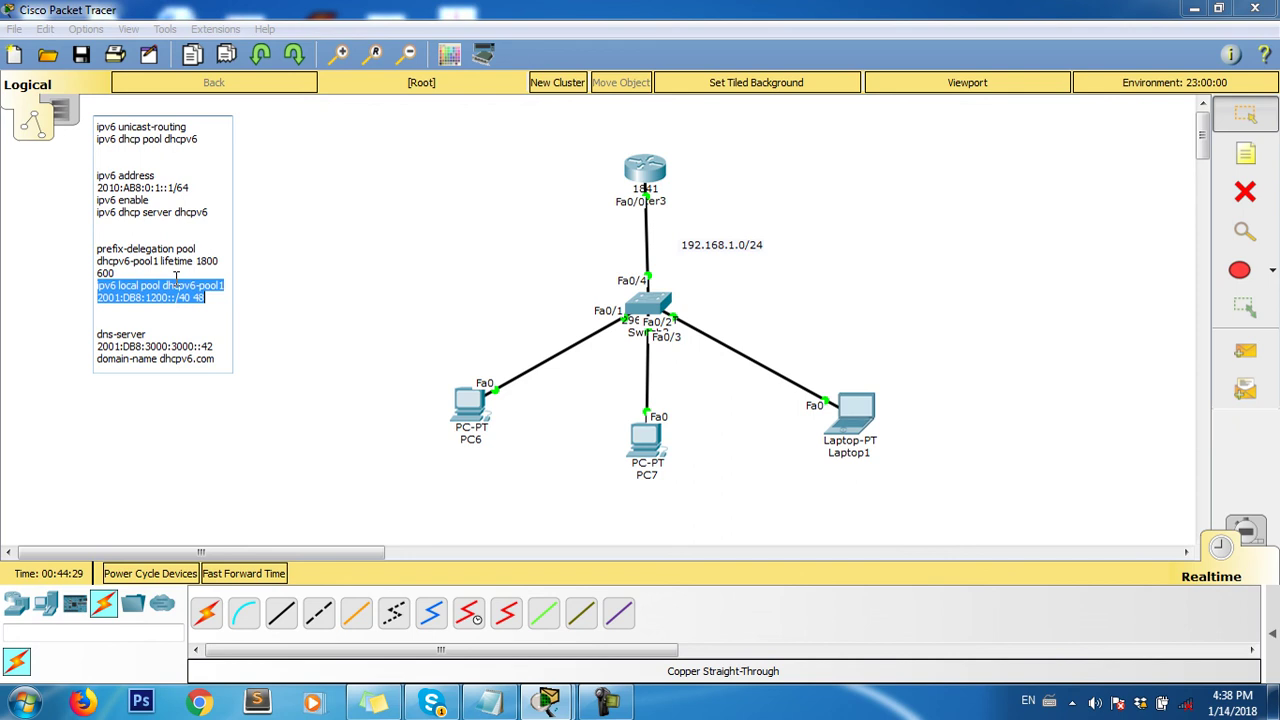
{"action": "left_click", "coordinate": [560, 704]}
{"action": "left_click", "coordinate": [740, 588]}
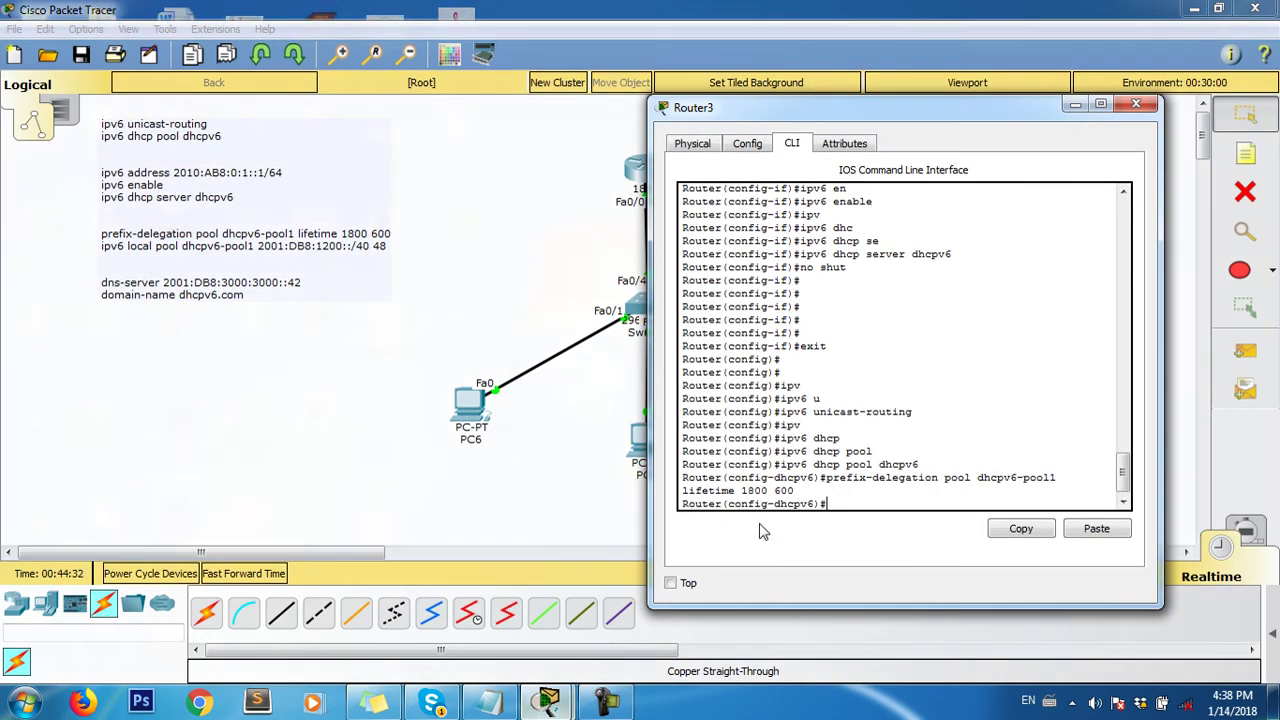
{"action": "right_click", "coordinate": [842, 494]}
{"action": "left_click", "coordinate": [900, 530]}
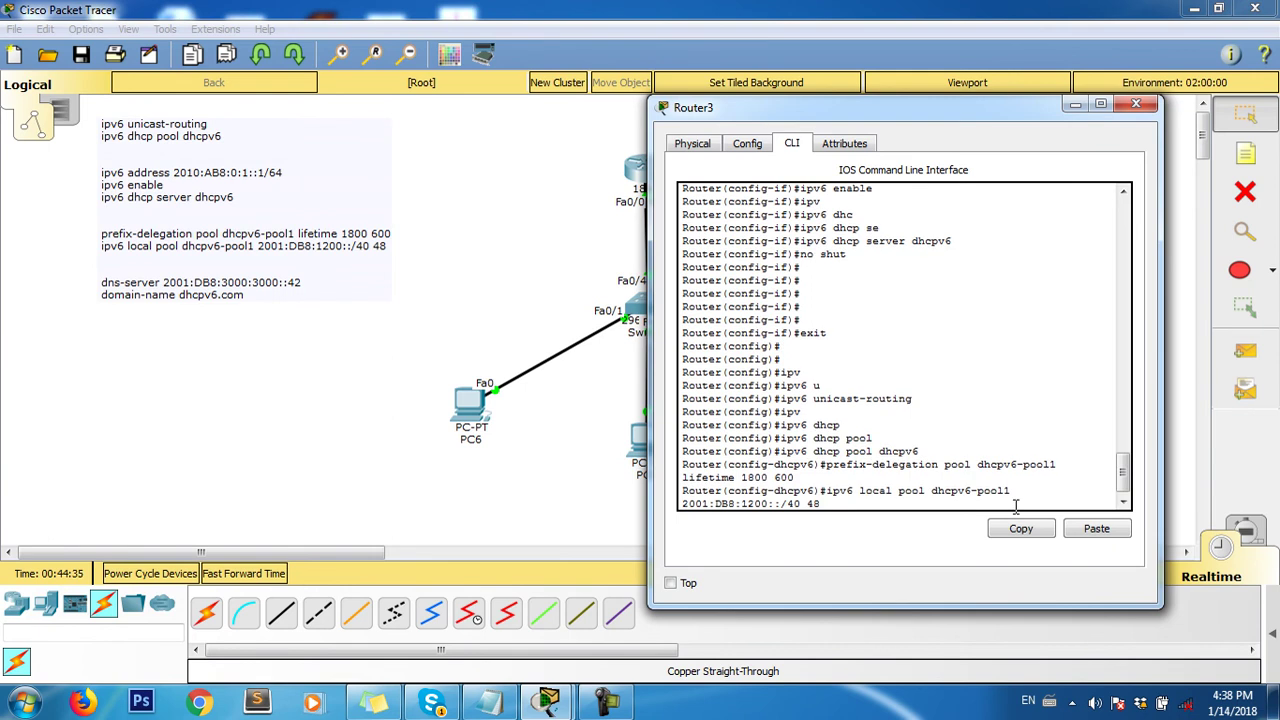
{"action": "key", "text": "Return"}
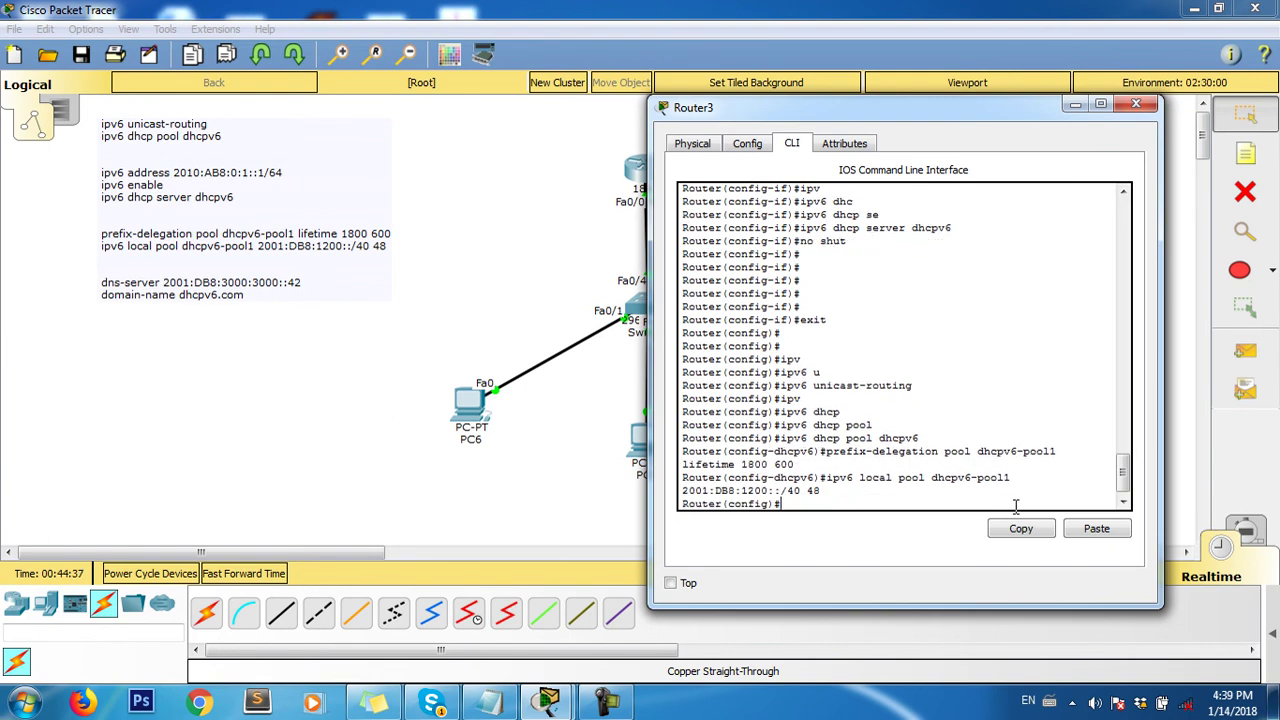
- Paste dns-server 2001:DB8:3000:3000::42 at global configuration and retry it; both attempts are rejected
{"action": "left_click", "coordinate": [168, 290]}
{"action": "left_click_drag", "start_coordinate": [98, 334], "coordinate": [229, 341]}
{"action": "key", "text": "ctrl+c"}
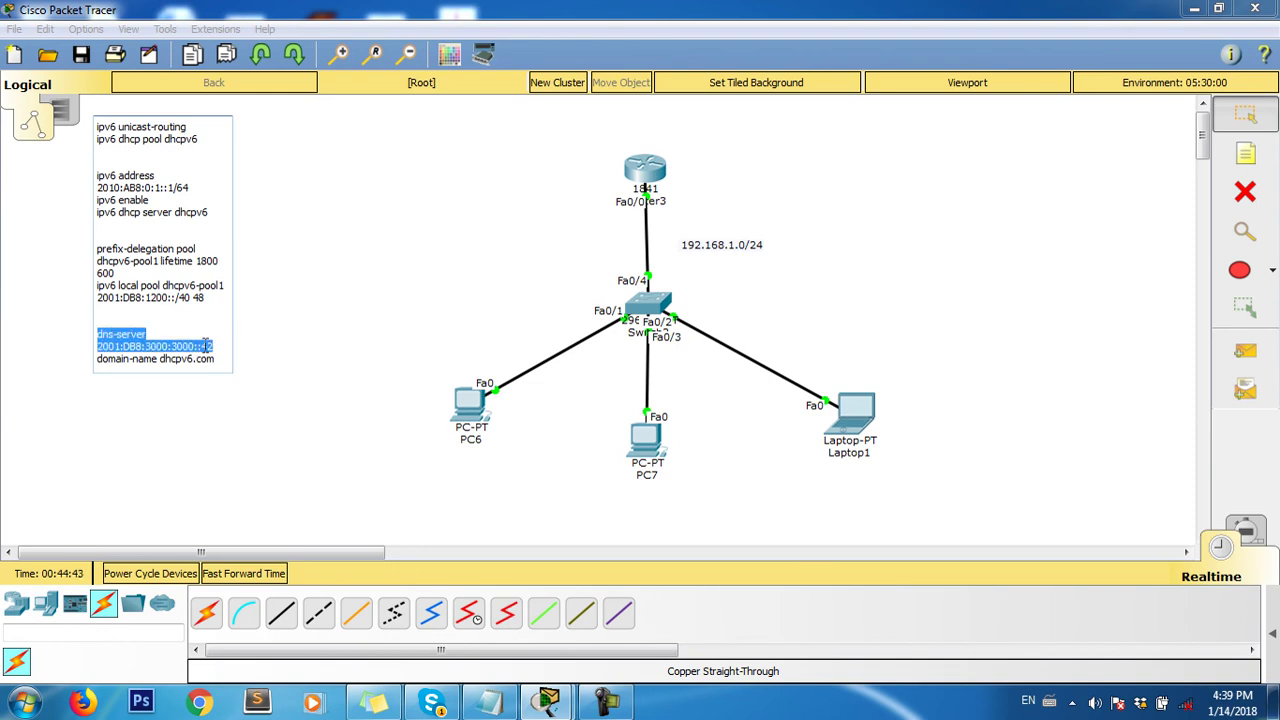
{"action": "left_click", "coordinate": [548, 700]}
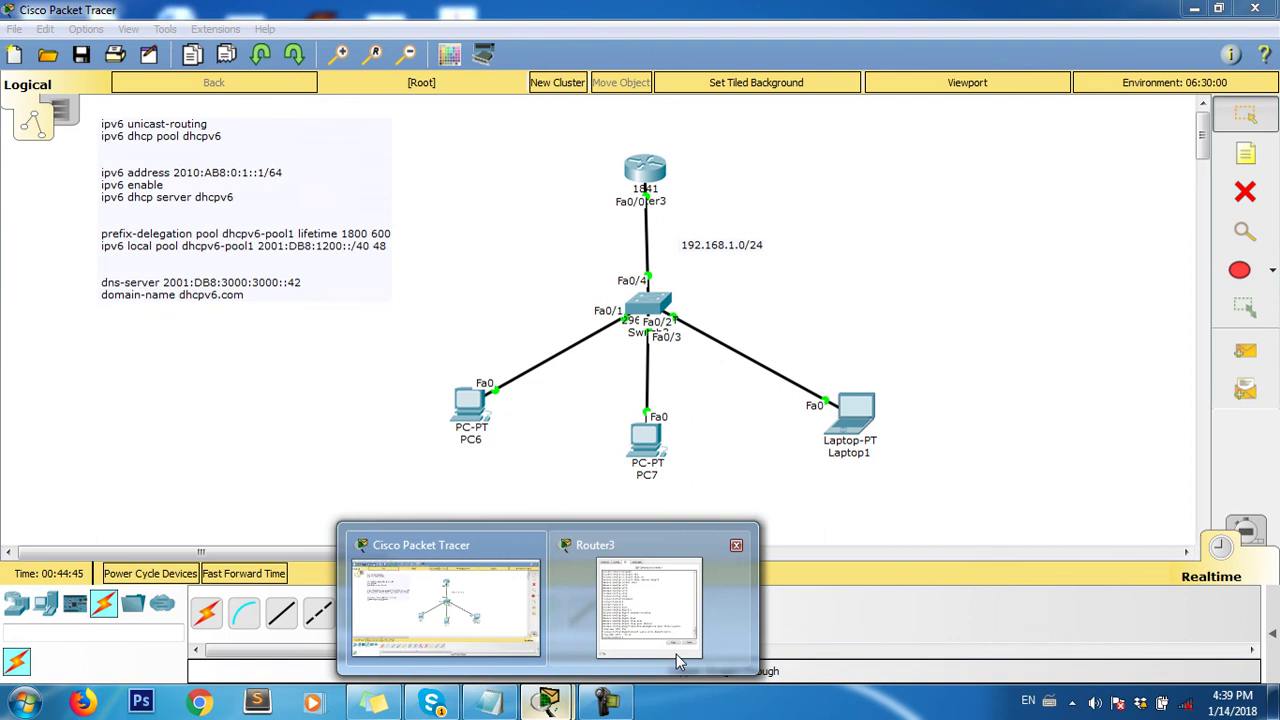
{"action": "left_click", "coordinate": [676, 654]}
{"action": "right_click", "coordinate": [799, 504]}
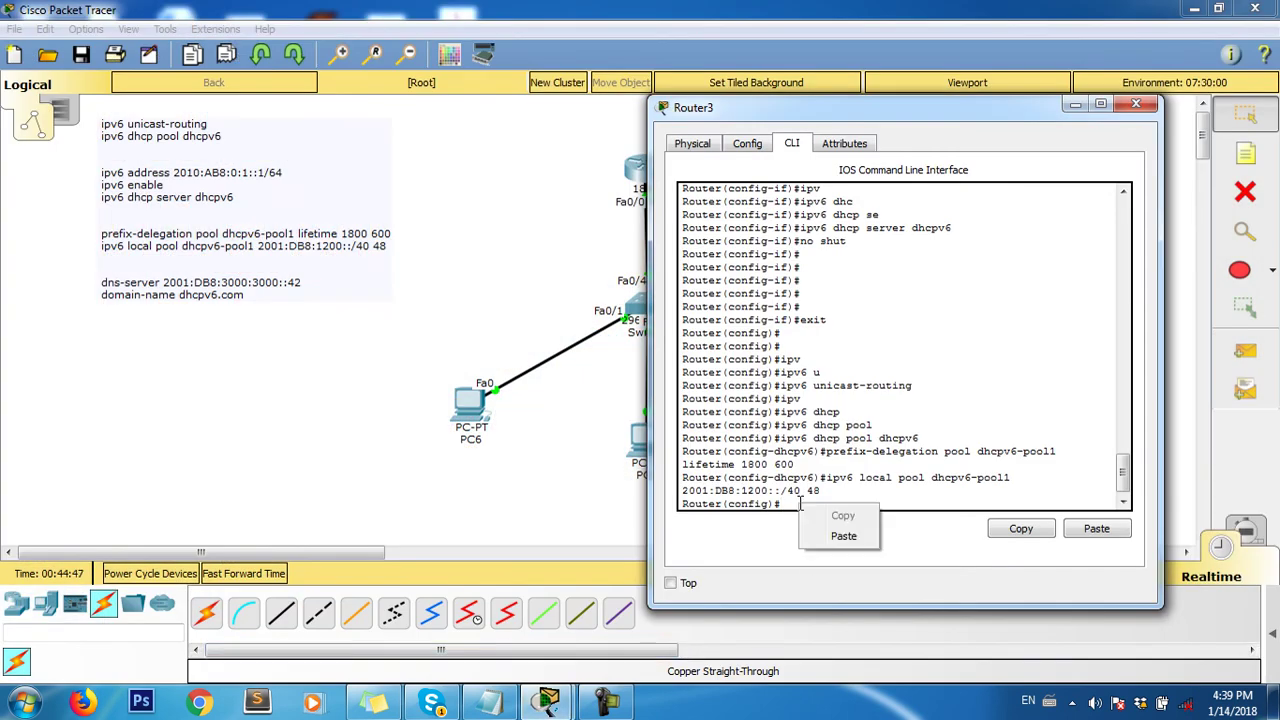
{"action": "left_click", "coordinate": [842, 535]}
{"action": "key", "text": "Return"}
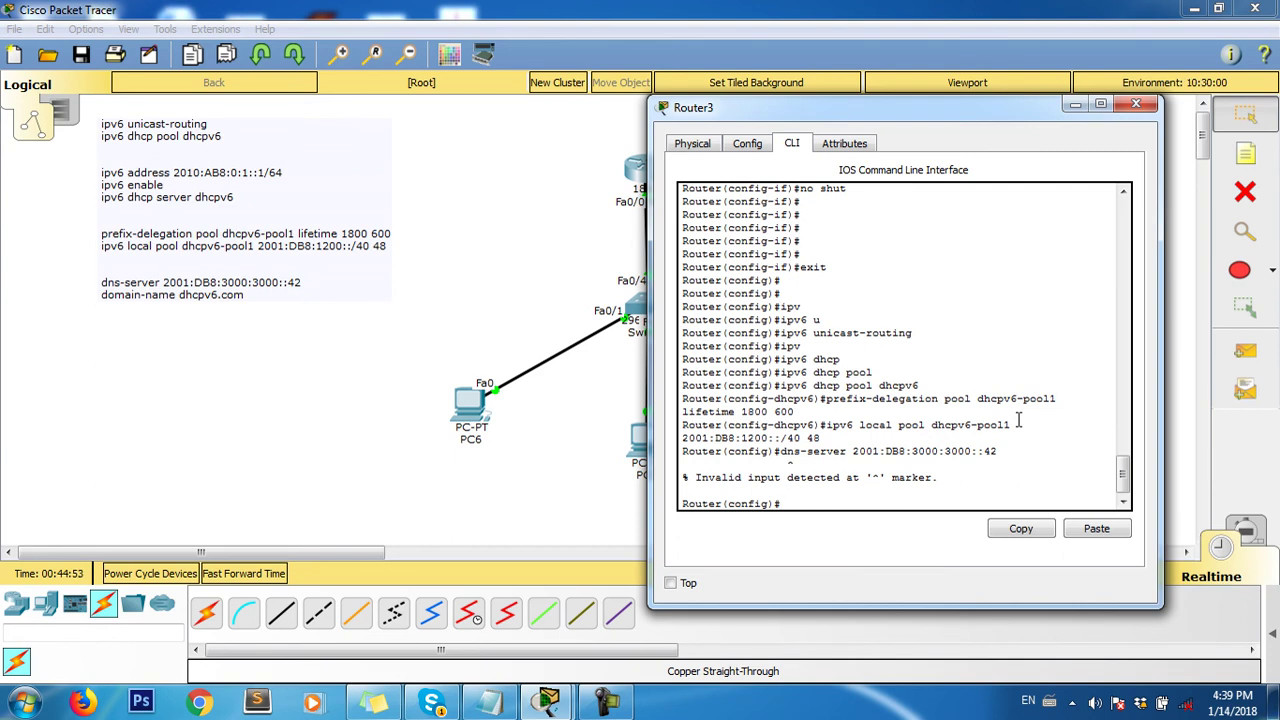
{"action": "key", "text": "Up"}
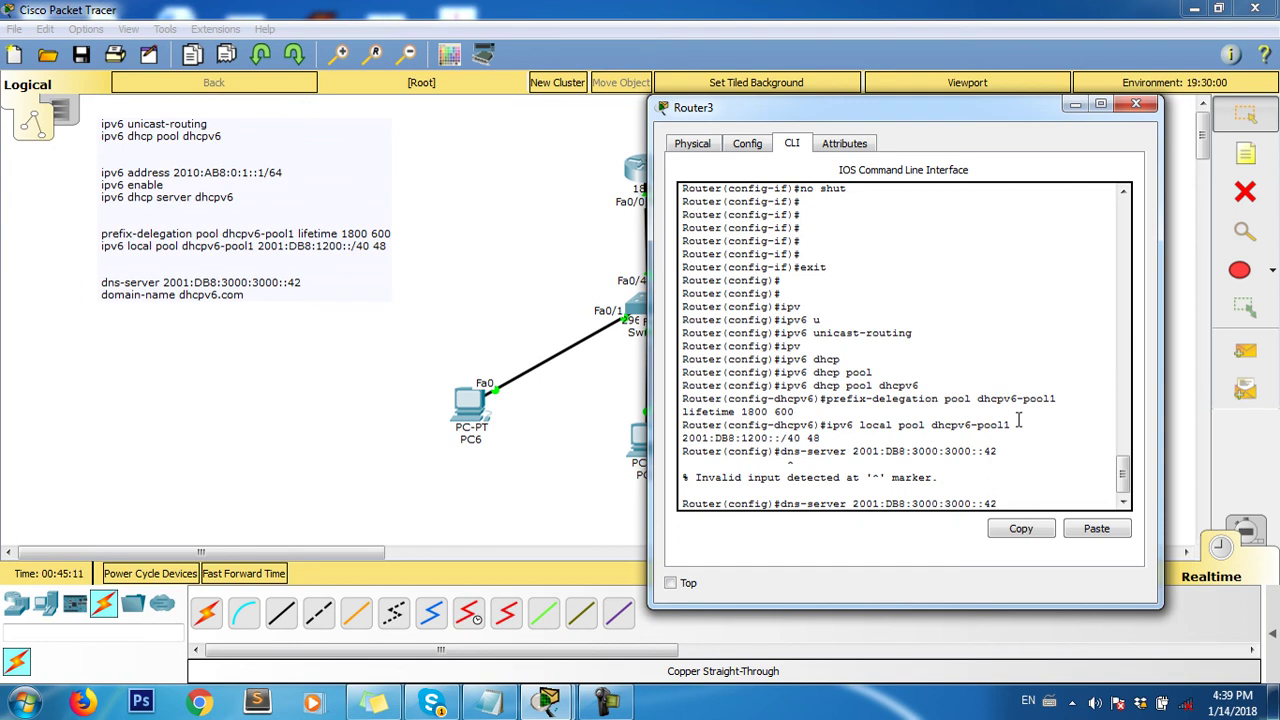
{"action": "key", "text": "Return"}
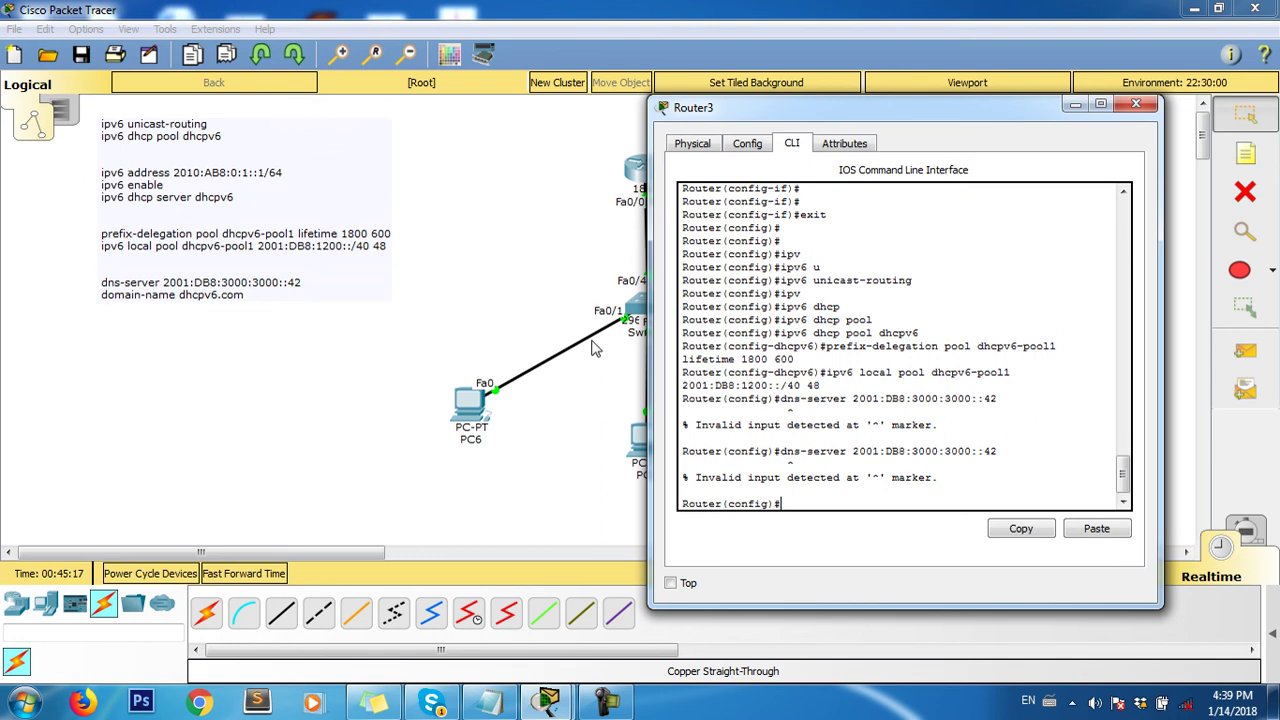
- Re-enter pool dhcpv6 and add DNS server 2001:DB8:3000:3000::42
{"action": "type", "text": "d"}
{"action": "type", "text": "ipv"}
{"action": "key", "text": "Tab"}
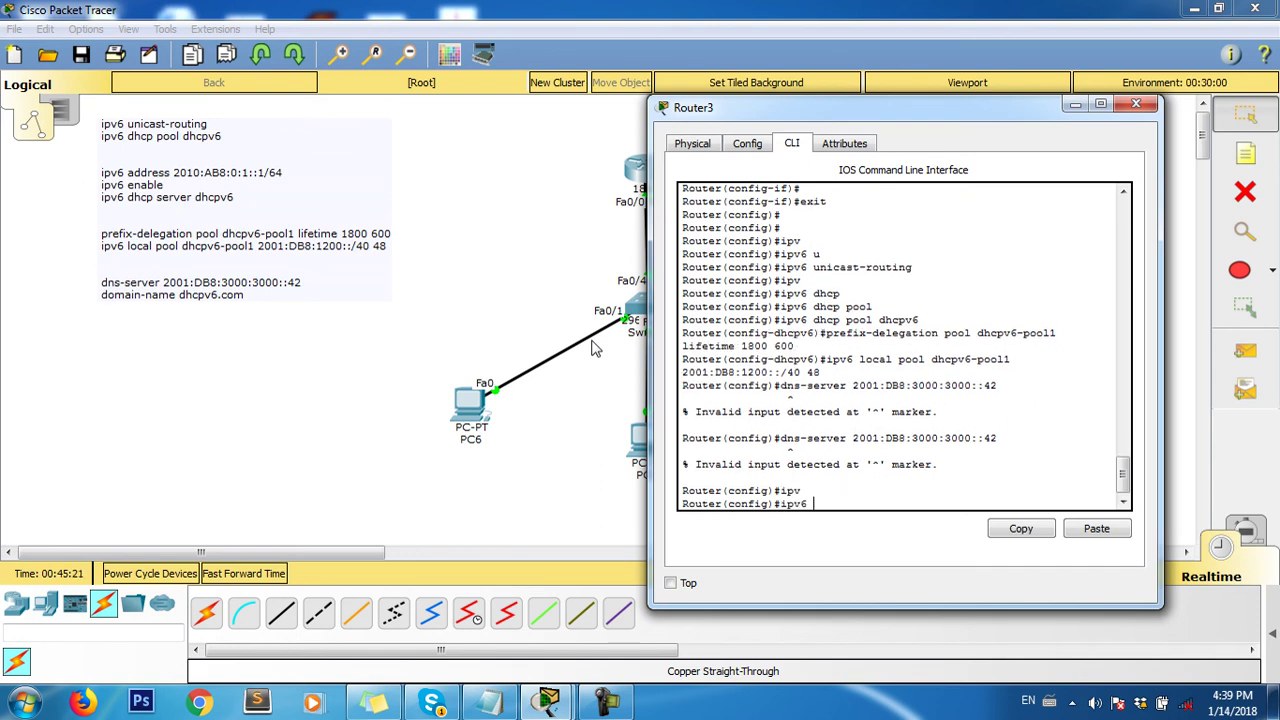
{"action": "type", "text": "dh"}
{"action": "key", "text": "Tab"}
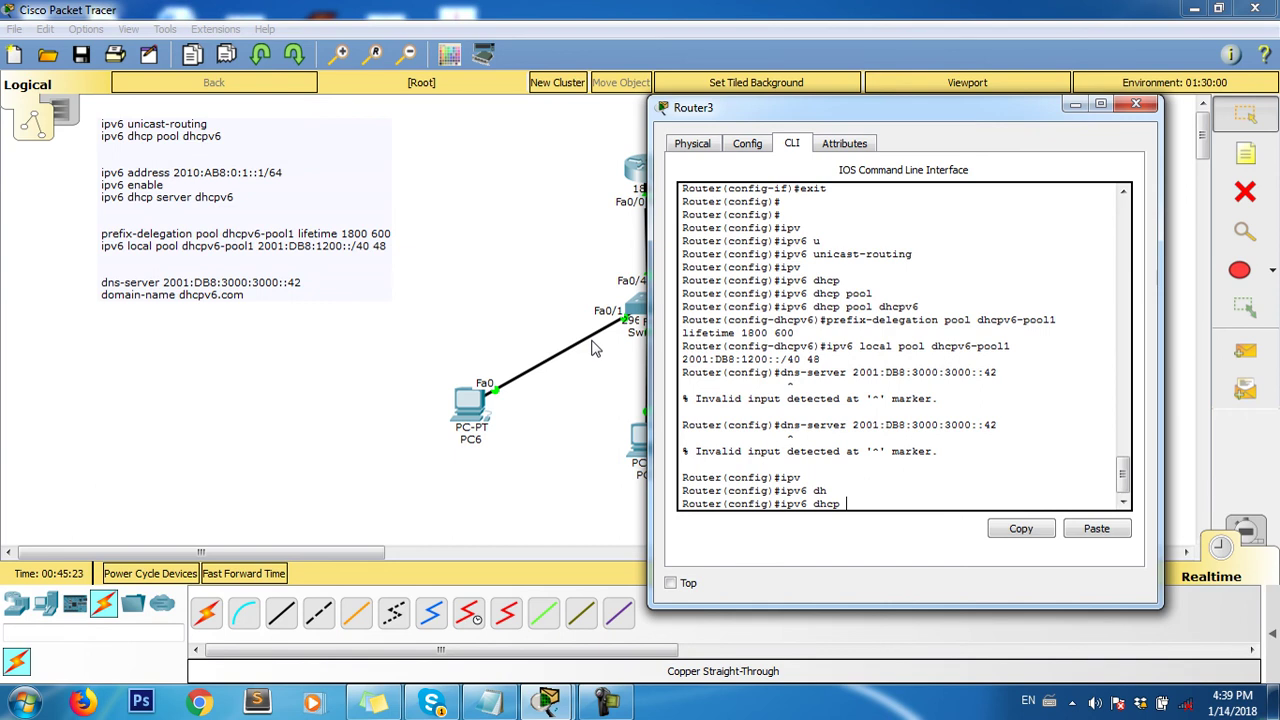
{"action": "type", "text": "pl"}
{"action": "key", "text": "BackSpace"}
{"action": "type", "text": "ol"}
{"action": "key", "text": "Tab"}
{"action": "key", "text": "Tab"}
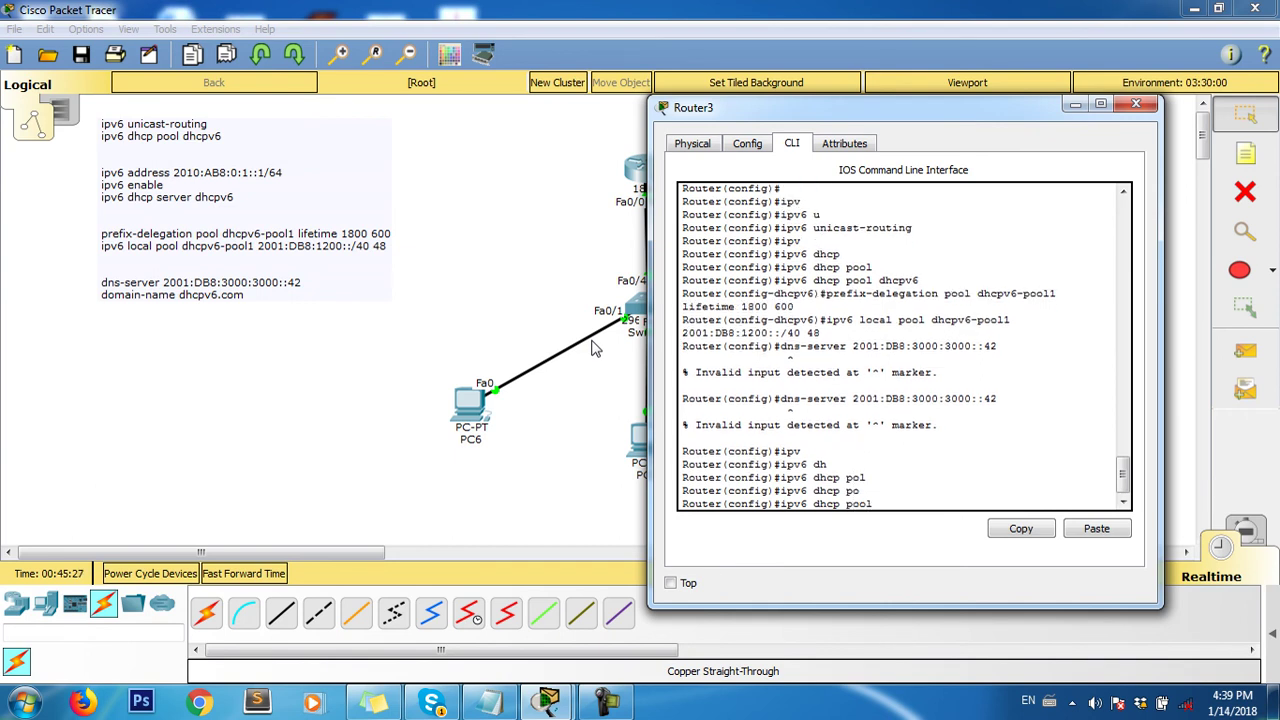
{"action": "type", "text": "dhcpv6"}
{"action": "key", "text": "Return"}
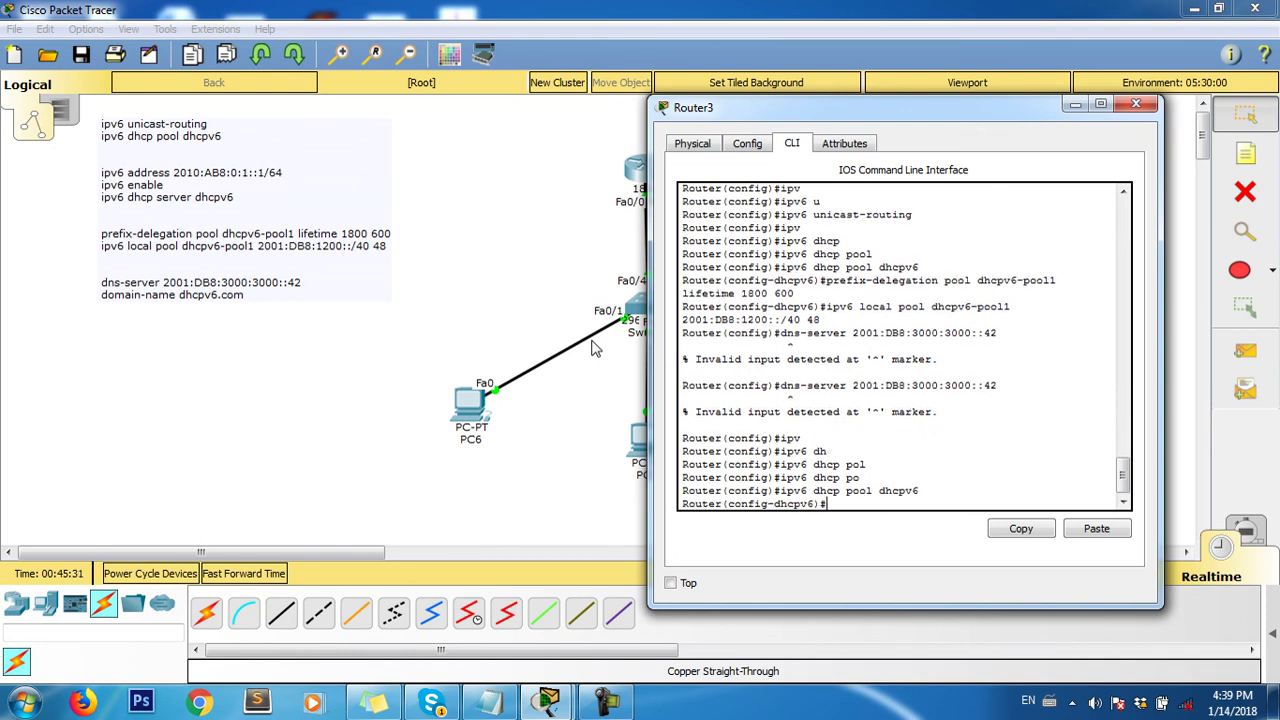
{"action": "right_click", "coordinate": [855, 503]}
{"action": "left_click", "coordinate": [890, 540]}
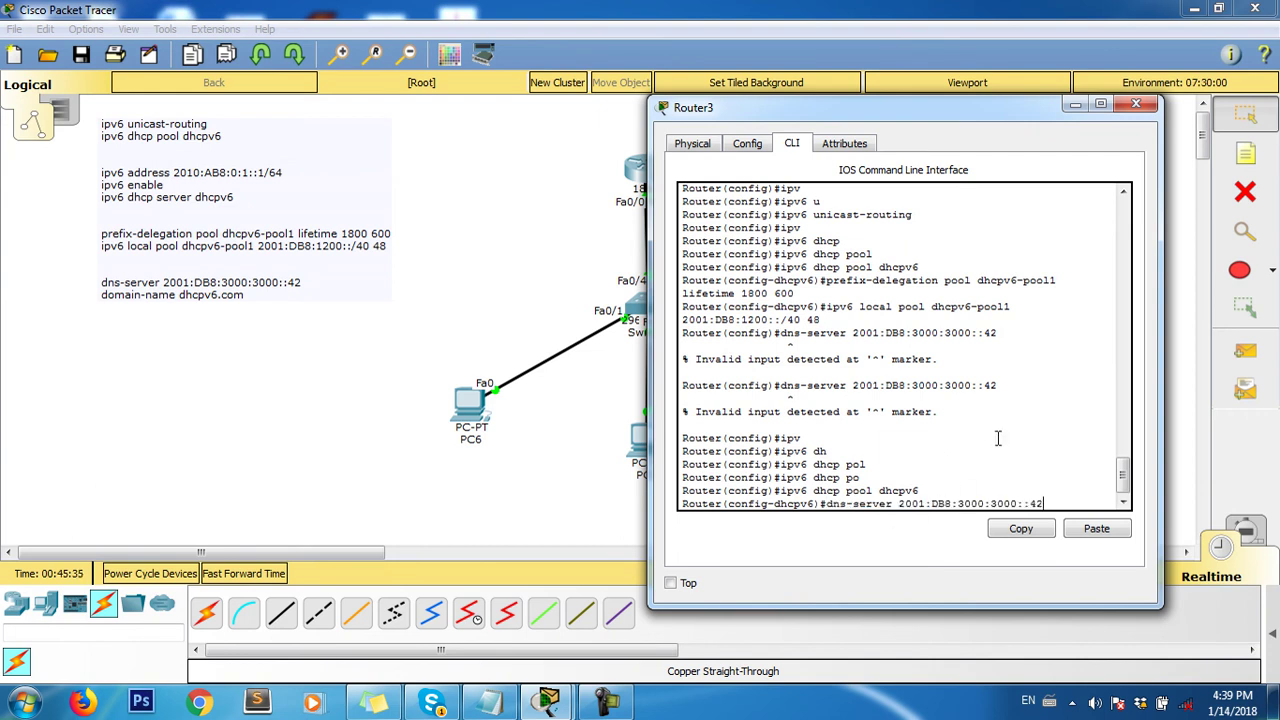
{"action": "key", "text": "Return"}
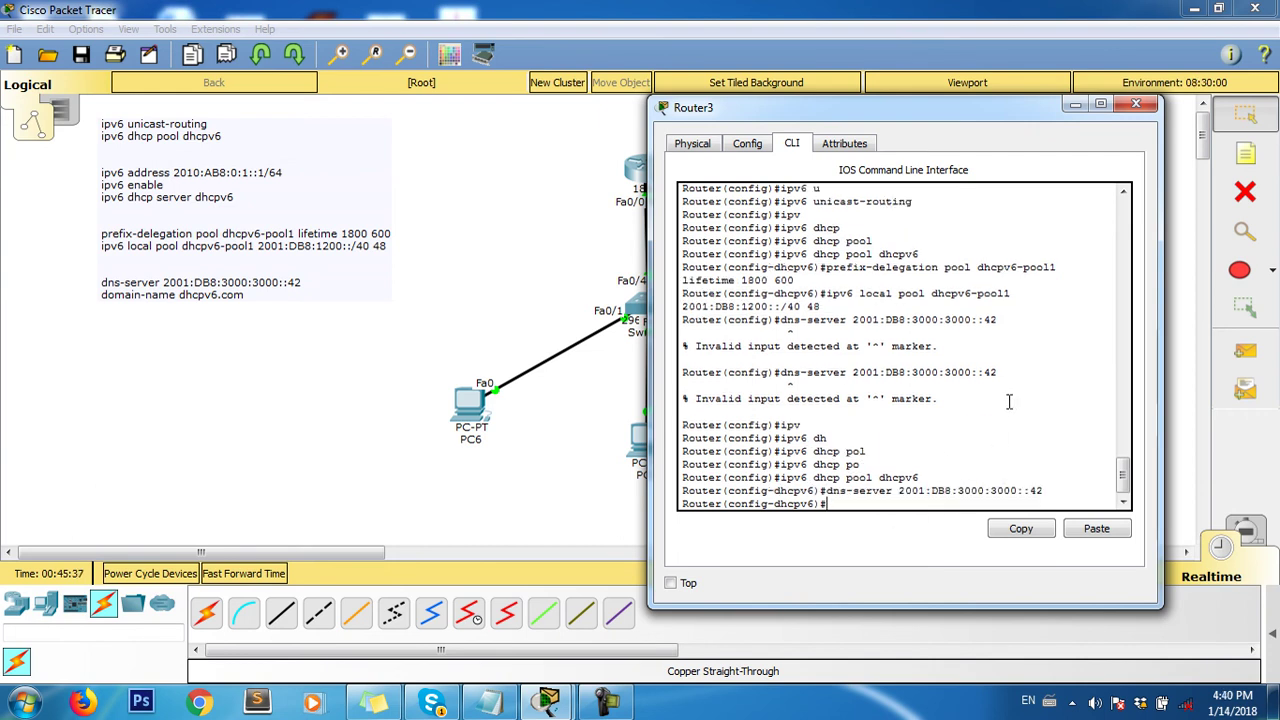
- Set the pool's domain name to dhcpv6.com
{"action": "type", "text": "dom"}
{"action": "key", "text": "Tab"}
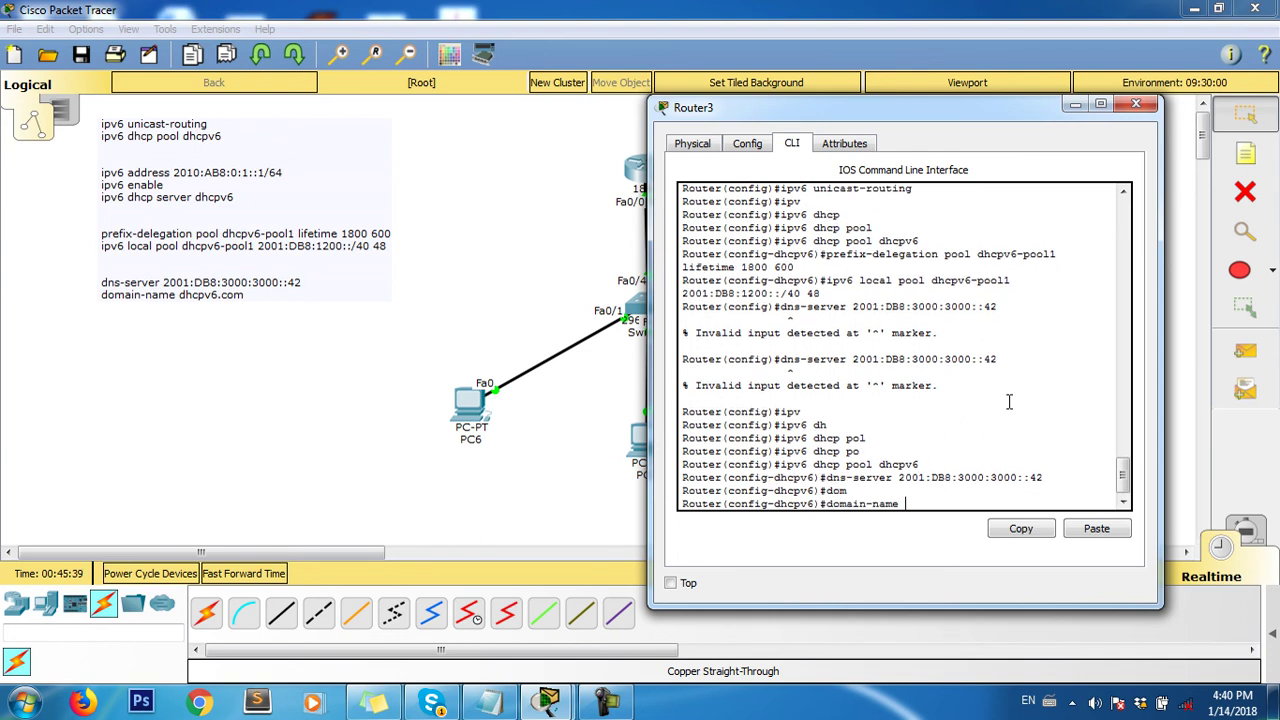
{"action": "type", "text": "dhcpv"}
{"action": "type", "text": "6.cio"}
{"action": "key", "text": "BackSpace"}
{"action": "key", "text": "BackSpace"}
{"action": "type", "text": "om"}
{"action": "key", "text": "Return"}
{"action": "key", "text": "Return"}
{"action": "key", "text": "Return"}
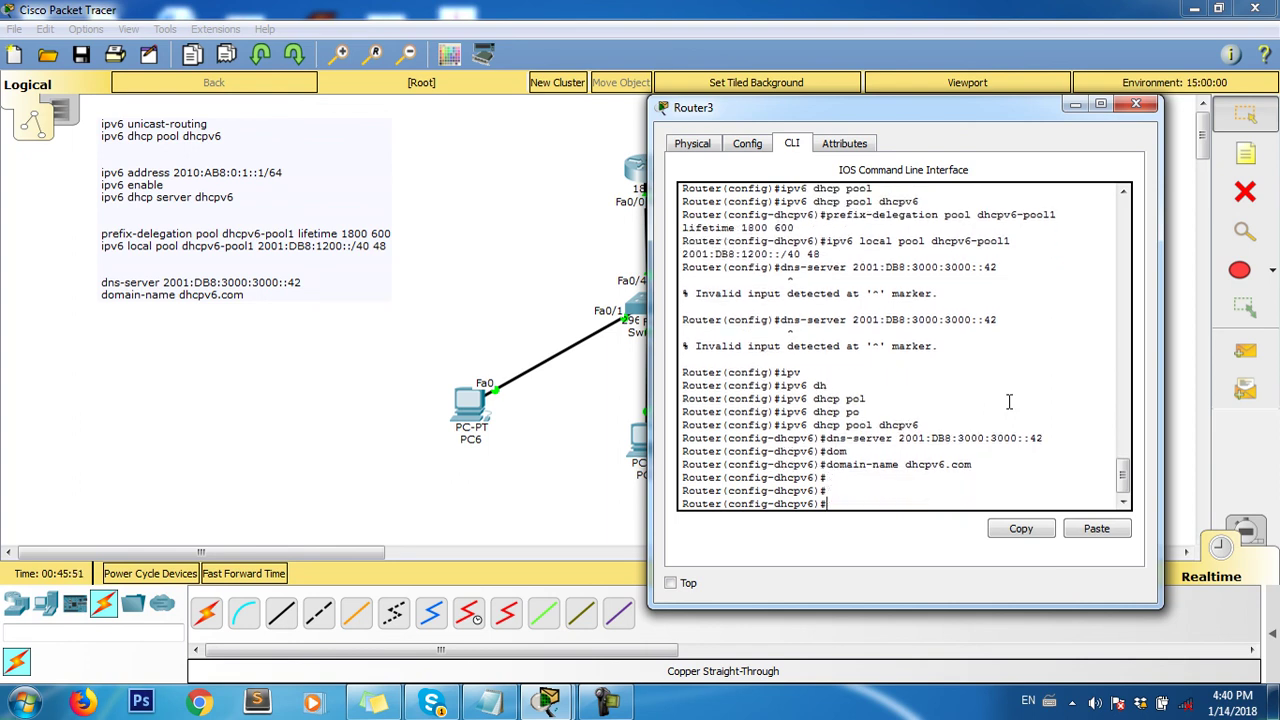
- Exit the pool and save the router configuration with do write
{"action": "type", "text": "e"}
{"action": "type", "text": "exit"}
{"action": "key", "text": "Return"}
{"action": "key", "text": "Return"}
{"action": "type", "text": "dow r"}
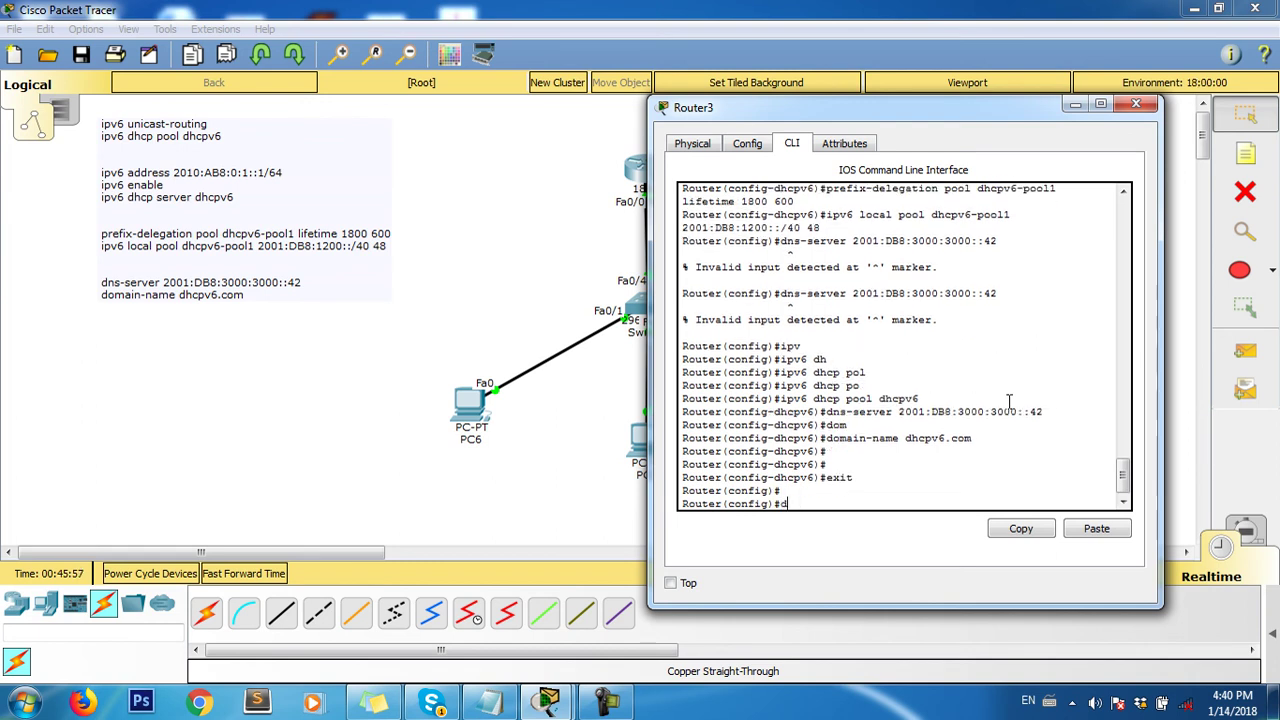
{"action": "key", "text": "BackSpace"}
{"action": "key", "text": "BackSpace"}
{"action": "key", "text": "BackSpace"}
{"action": "type", "text": "write"}
{"action": "key", "text": "Return"}
{"action": "key", "text": "Return"}
{"action": "key", "text": "Return"}
{"action": "key", "text": "Return"}
{"action": "key", "text": "Return"}
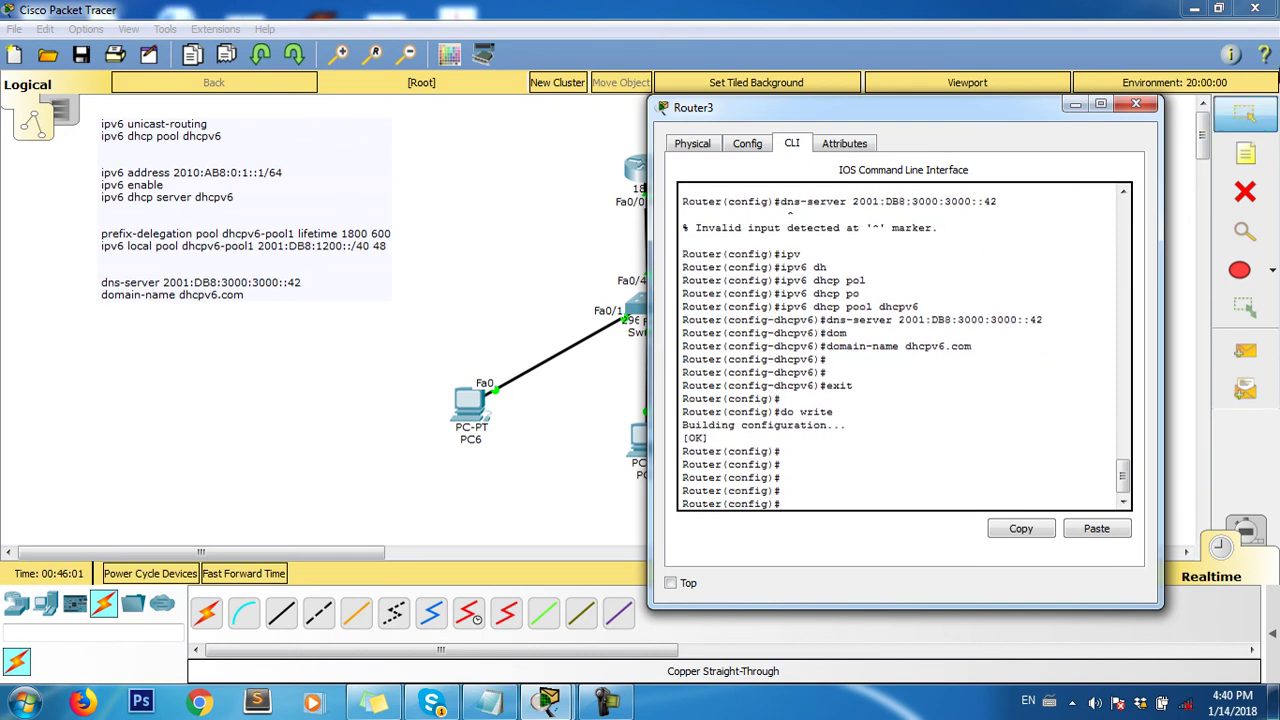
- Set PC6's IPv6 to DHCP, receiving 2001:DB8:1200:0:201:43FF:FE90:2CA6/48 and DNS 2001:DB8:3000:3000::42
{"action": "left_click", "coordinate": [1136, 104]}
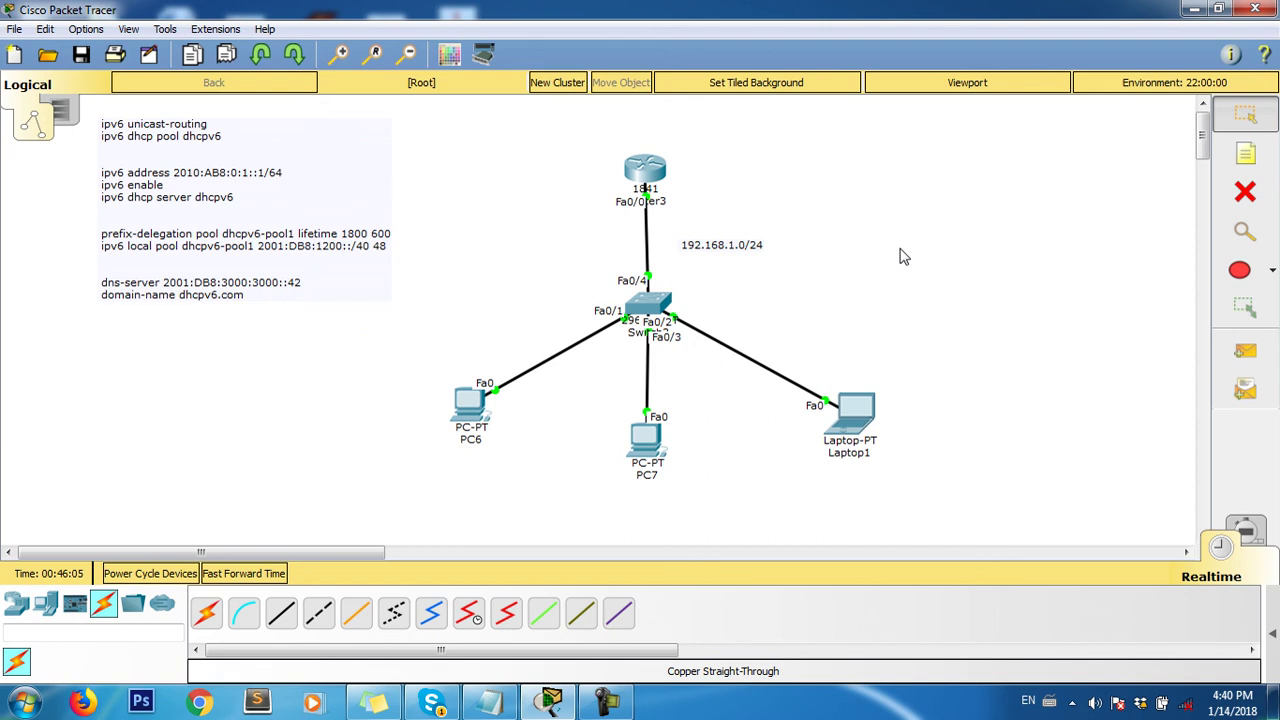
{"action": "left_click", "coordinate": [472, 402]}
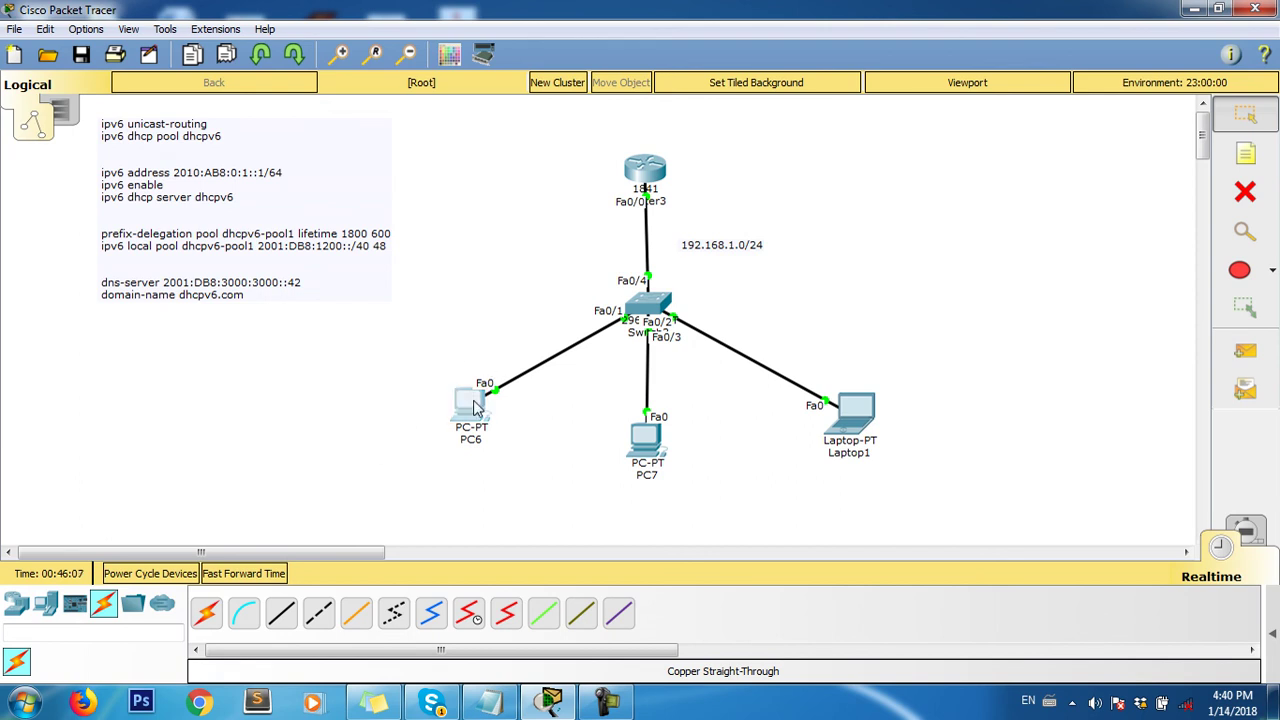
{"action": "left_click", "coordinate": [360, 242]}
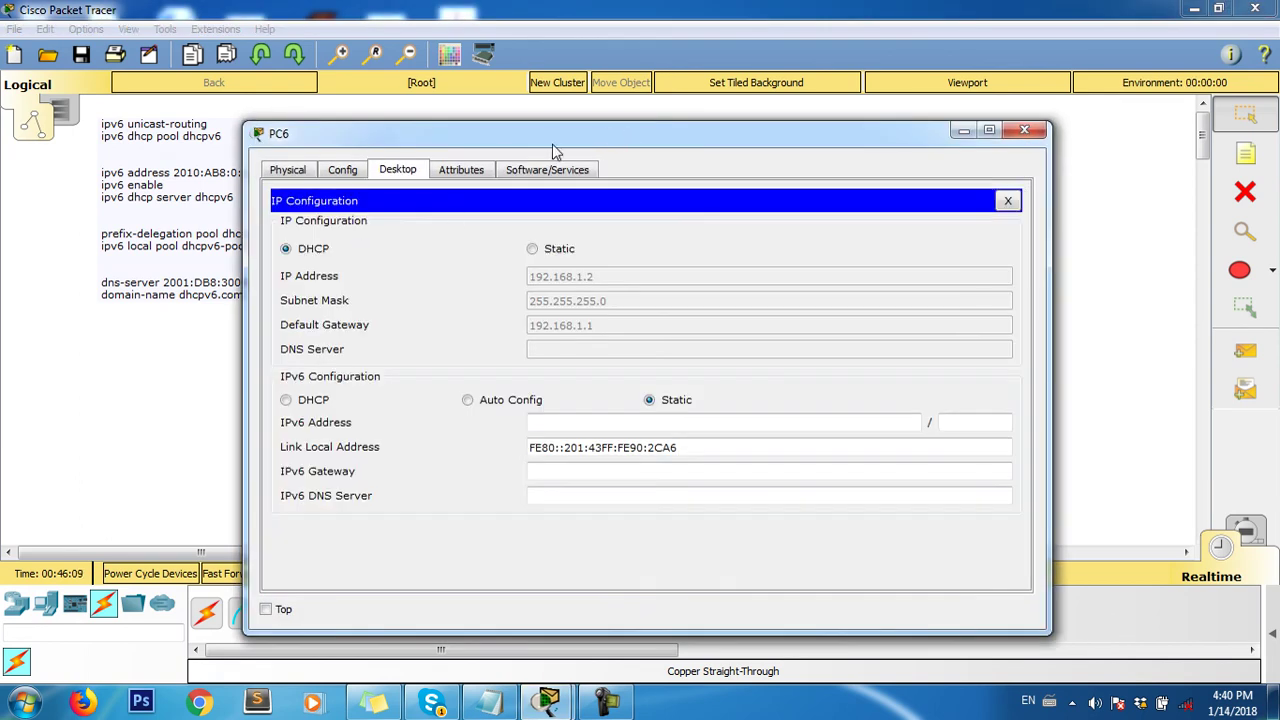
{"action": "left_click_drag", "start_coordinate": [539, 140], "coordinate": [996, 132]}
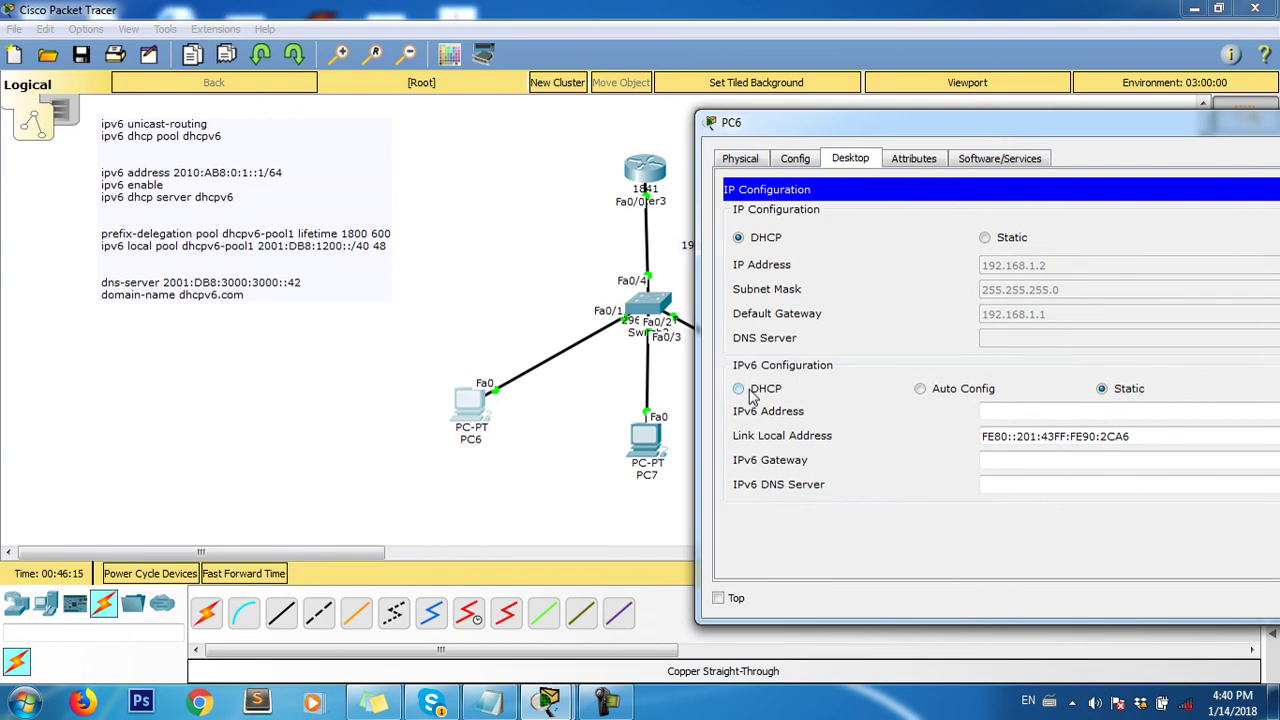
{"action": "left_click", "coordinate": [750, 390]}
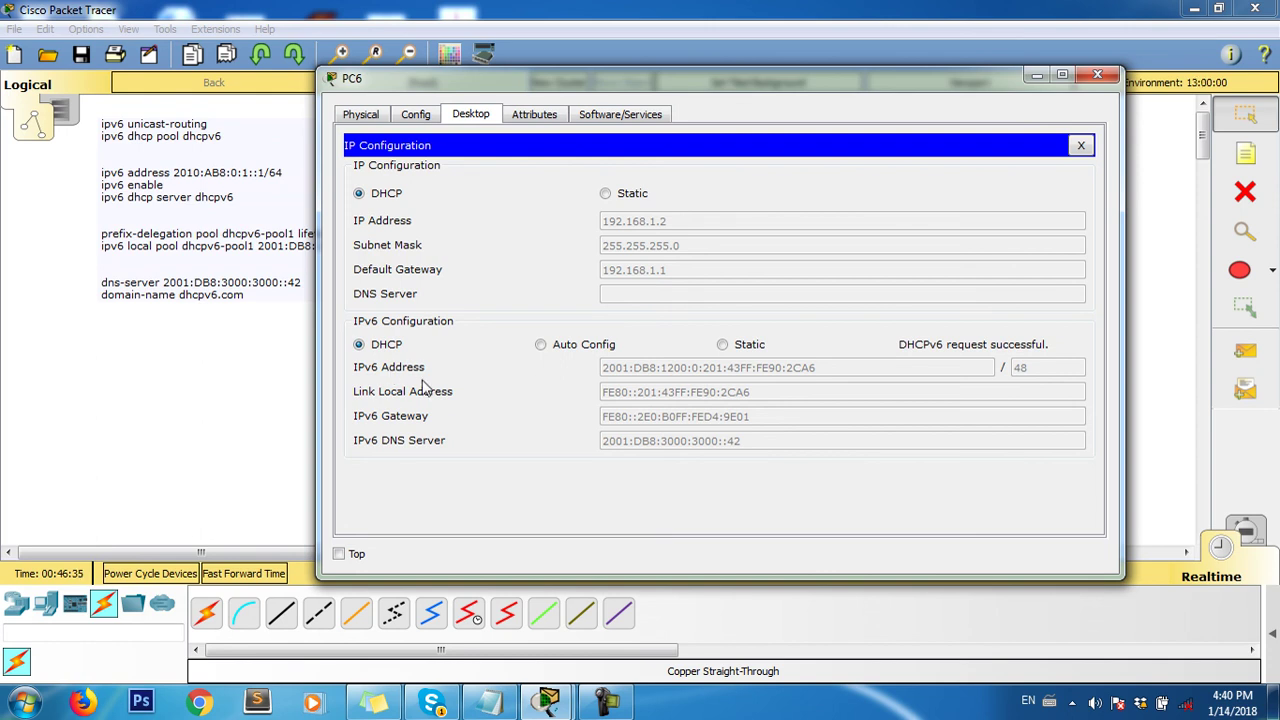
{"action": "left_click", "coordinate": [1097, 76]}
- Set Laptop1's IPv6 to DHCP to get address 2001:DB8:1200:0:206:2AFF:FE92:A455/48 and DNS 2001:DB8:3000:3000::42
{"action": "left_click", "coordinate": [853, 405]}
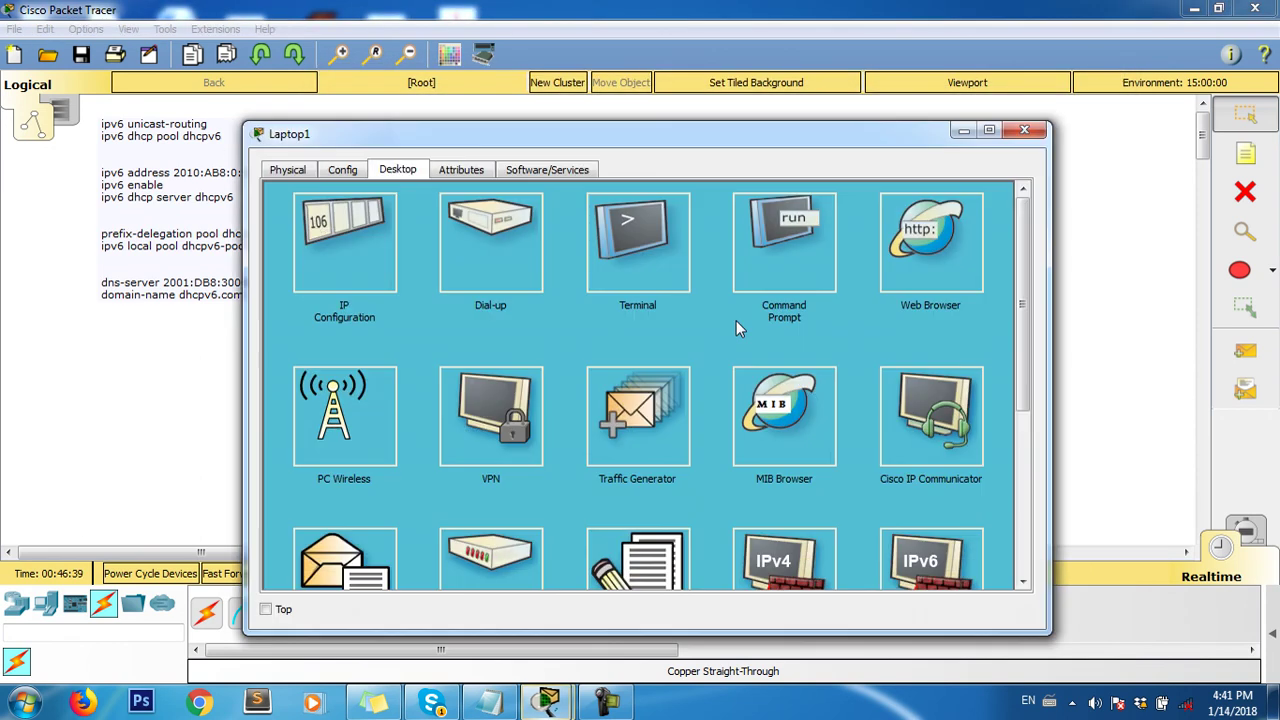
{"action": "left_click", "coordinate": [335, 250]}
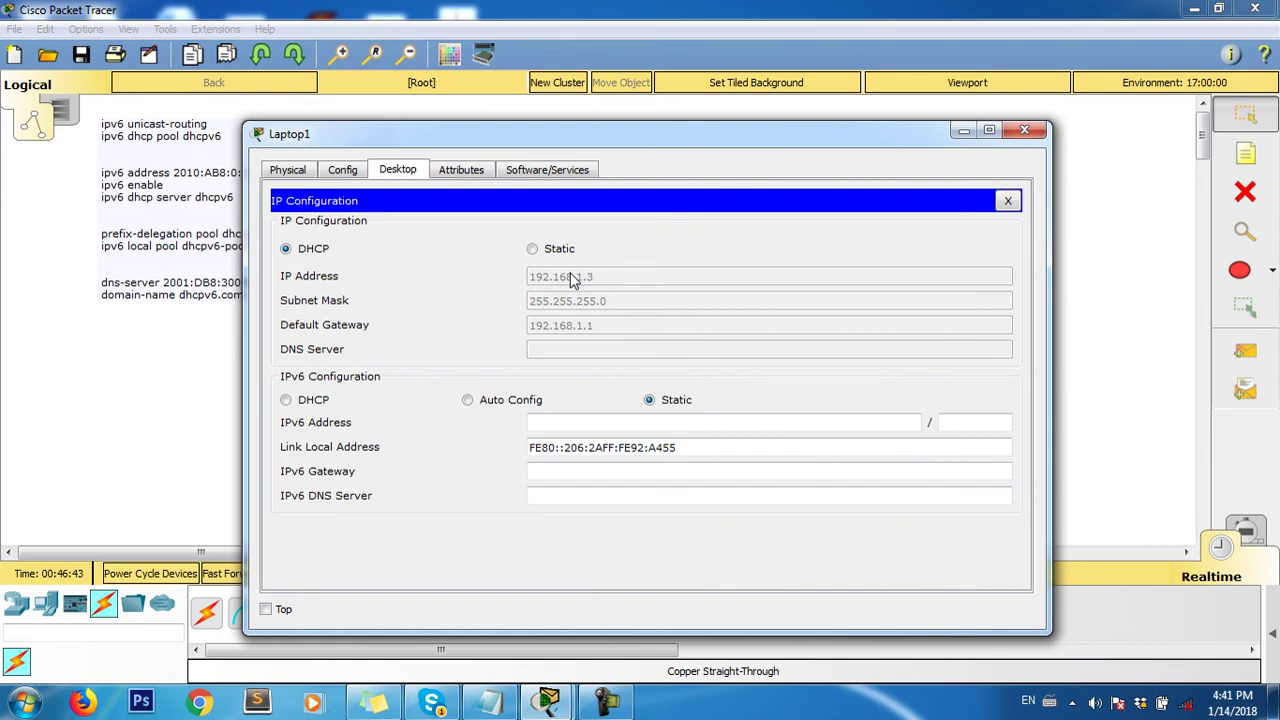
{"action": "left_click", "coordinate": [308, 405]}
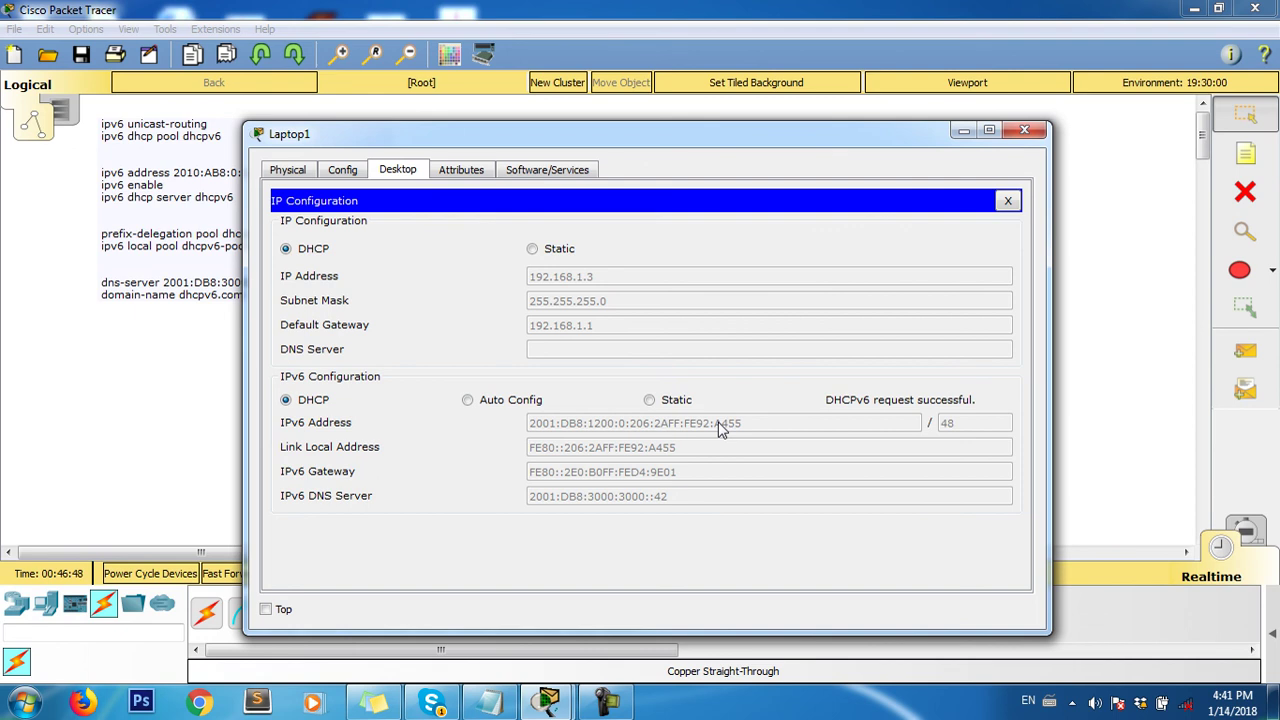
- Minimize Laptop1's window, bring it back, then close it
{"action": "left_click", "coordinate": [964, 131]}
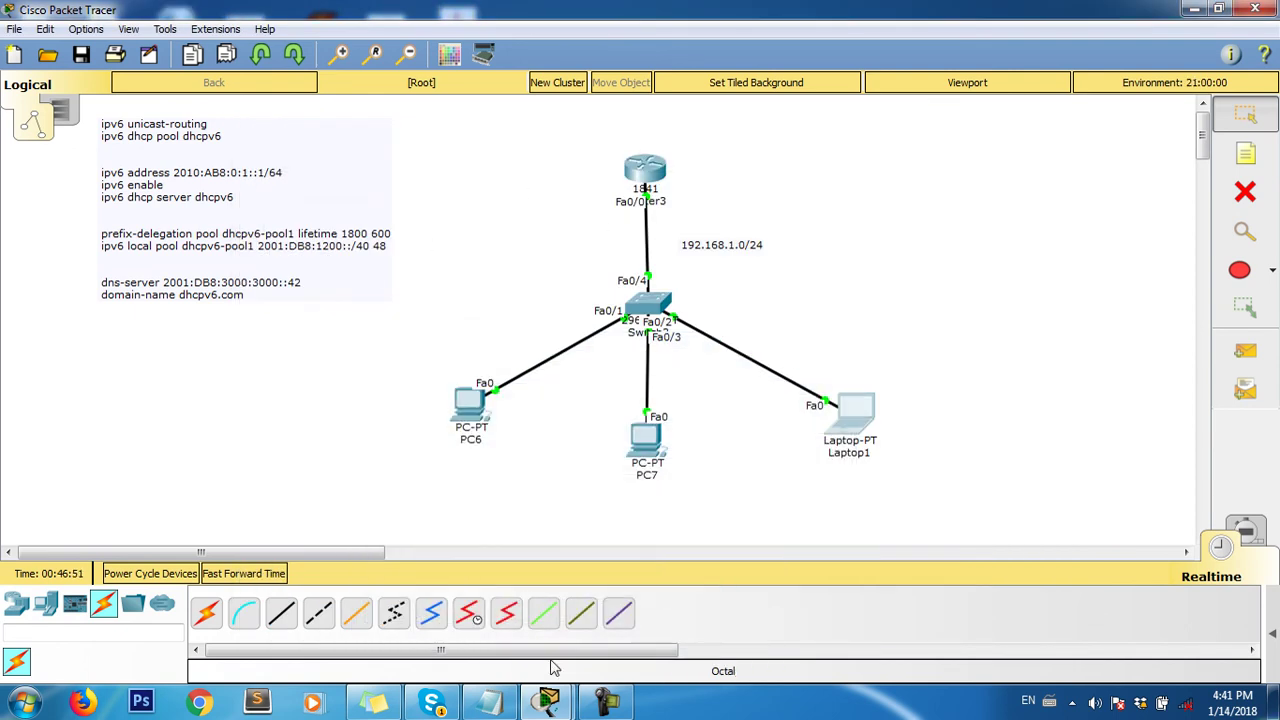
{"action": "mouse_move", "coordinate": [547, 700]}
{"action": "left_click", "coordinate": [620, 628]}
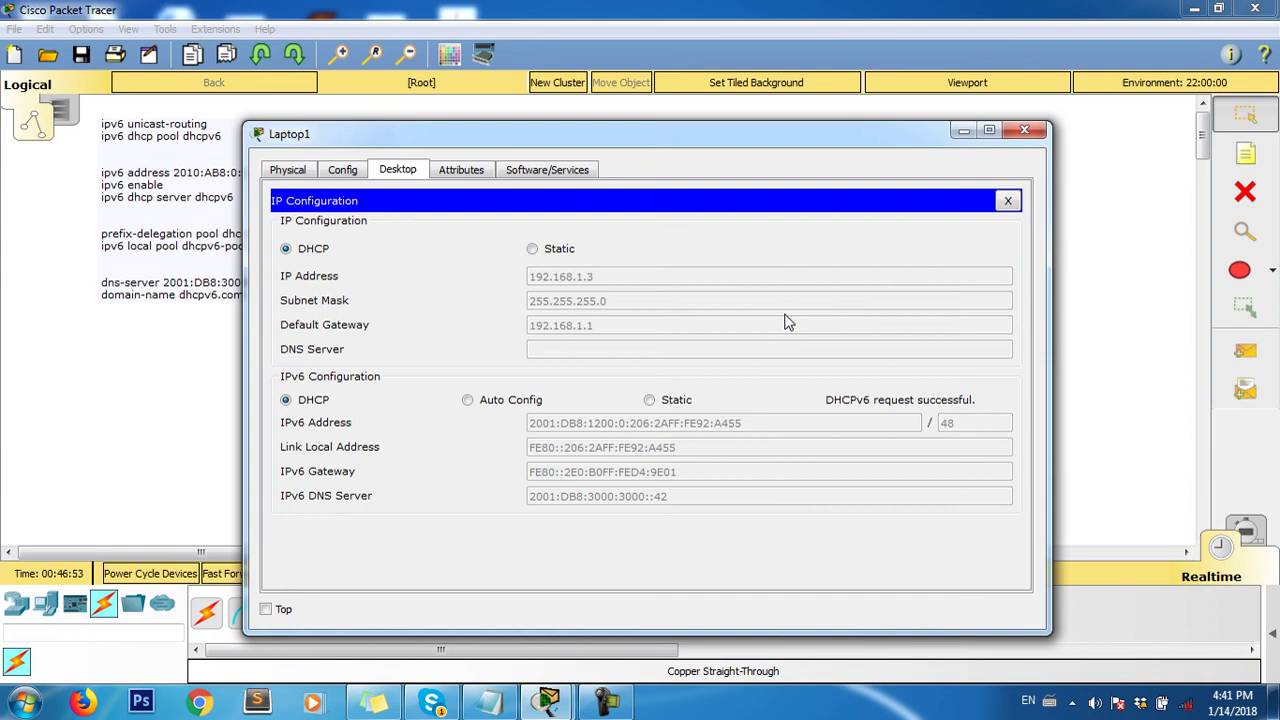
{"action": "left_click", "coordinate": [1025, 133]}
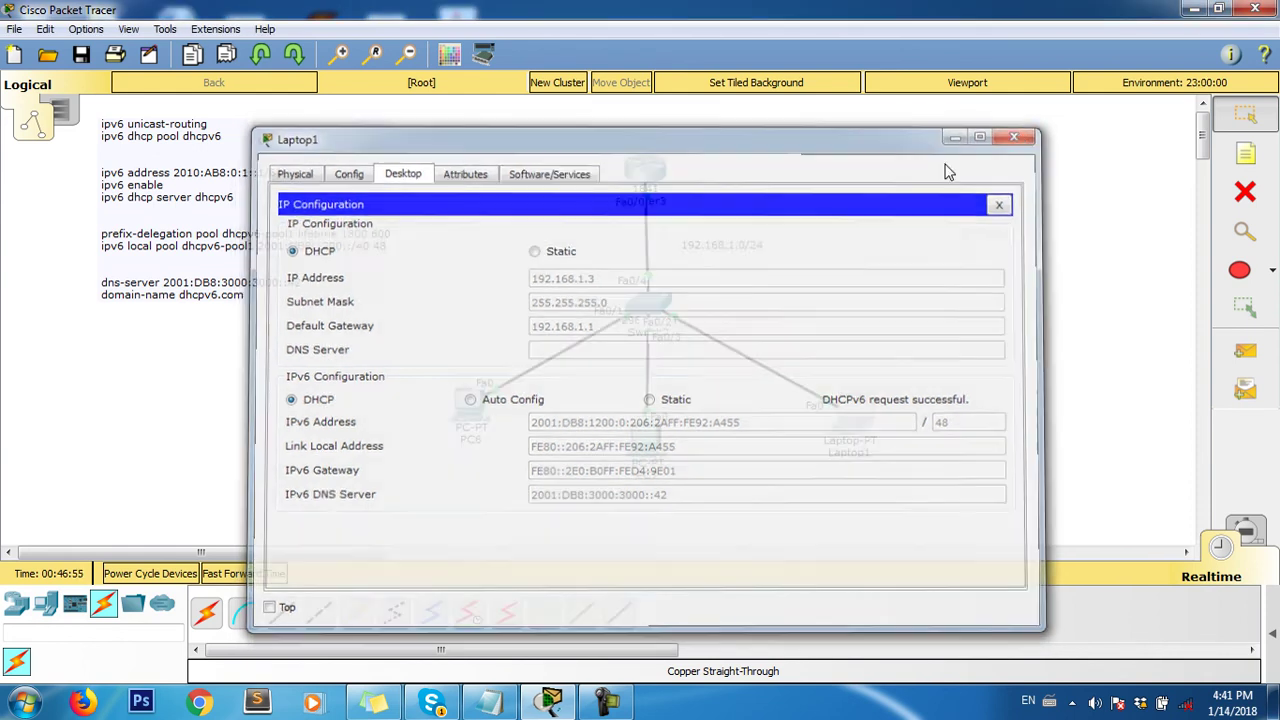